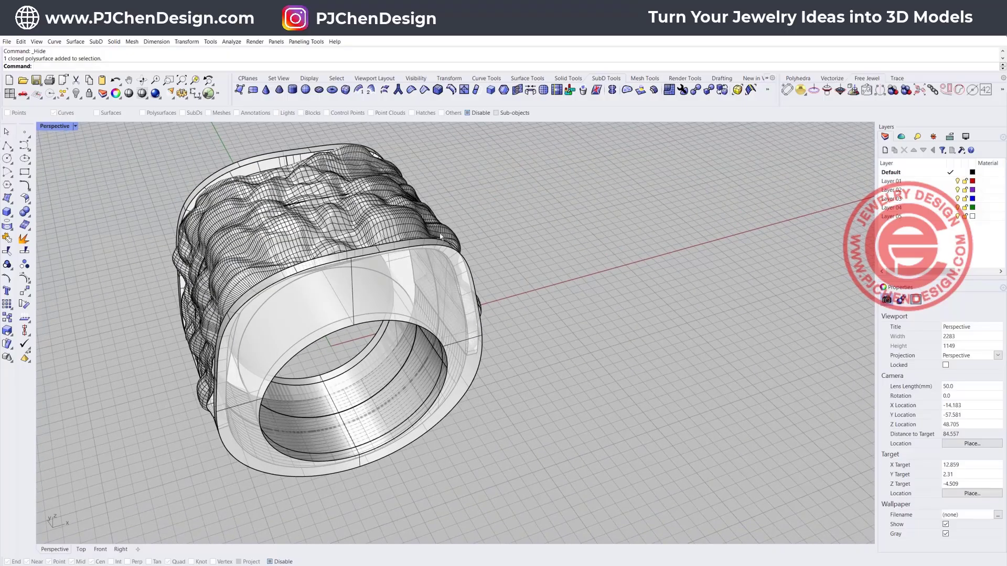
Step: Select the ring and draw a 16-diameter circle centred at the origin in the Front view
click(440, 237)
scroll(562, 257, down, 3)
shift+right_drag(583, 252, 527, 253)
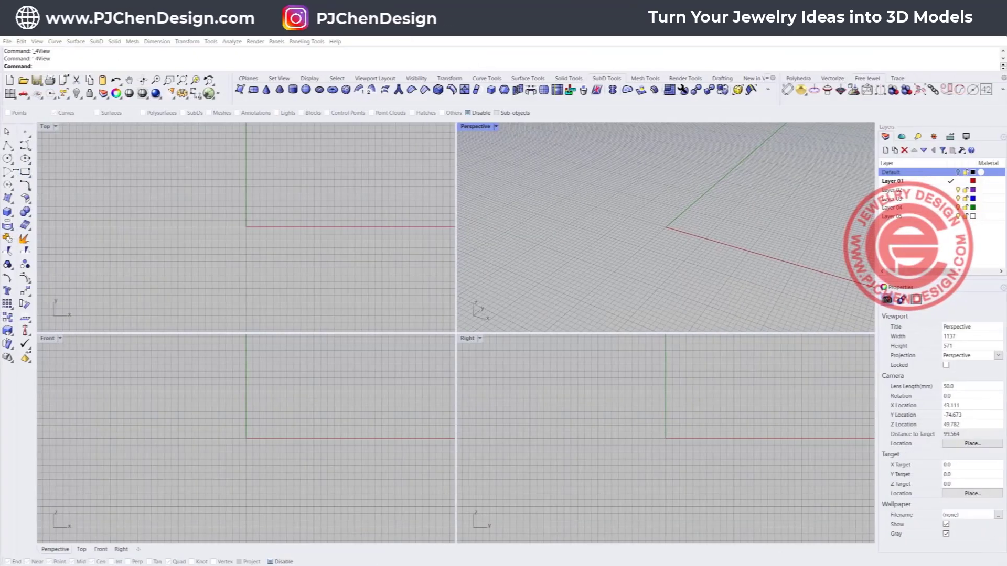
click(7, 158)
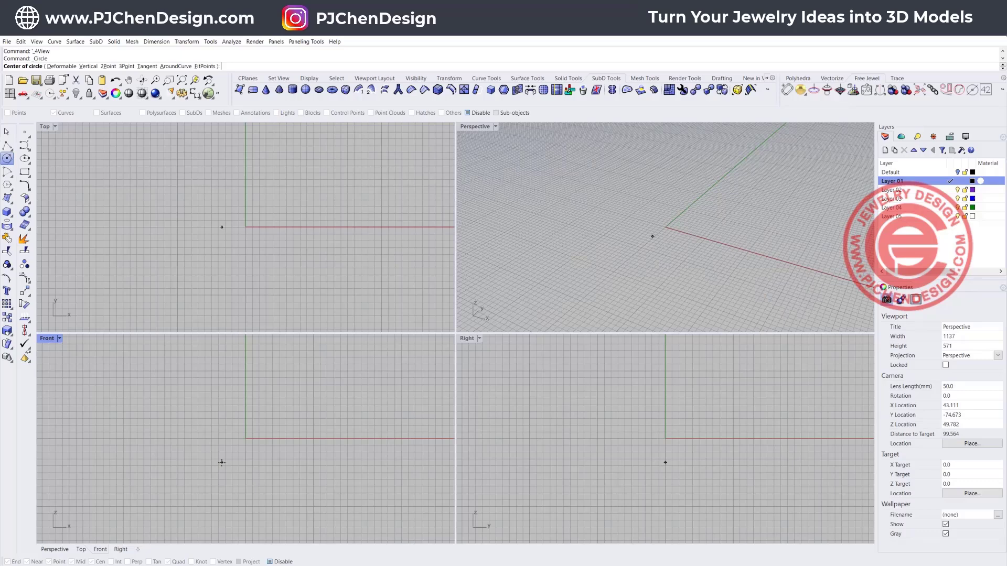
text(0)
key(Return)
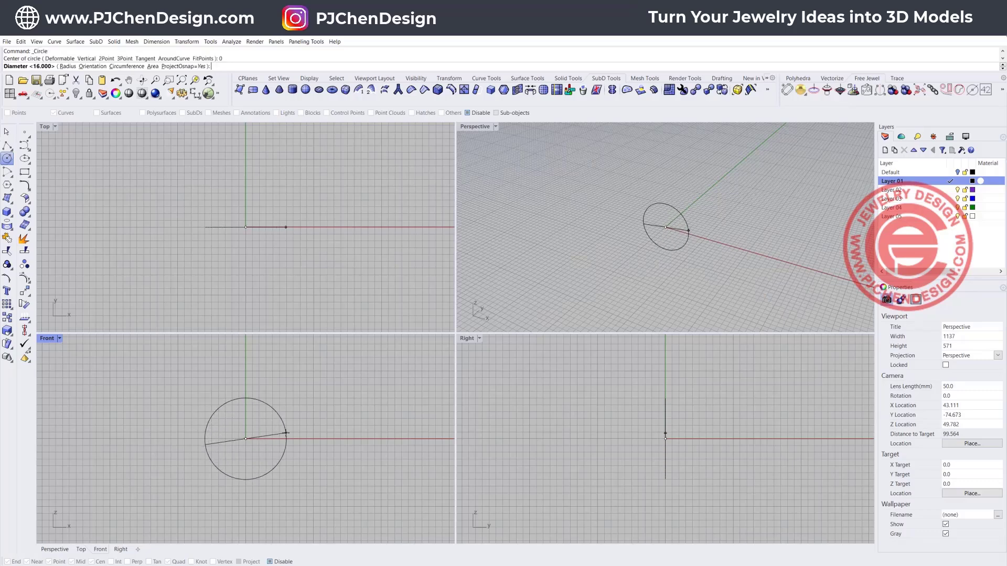
key(Return)
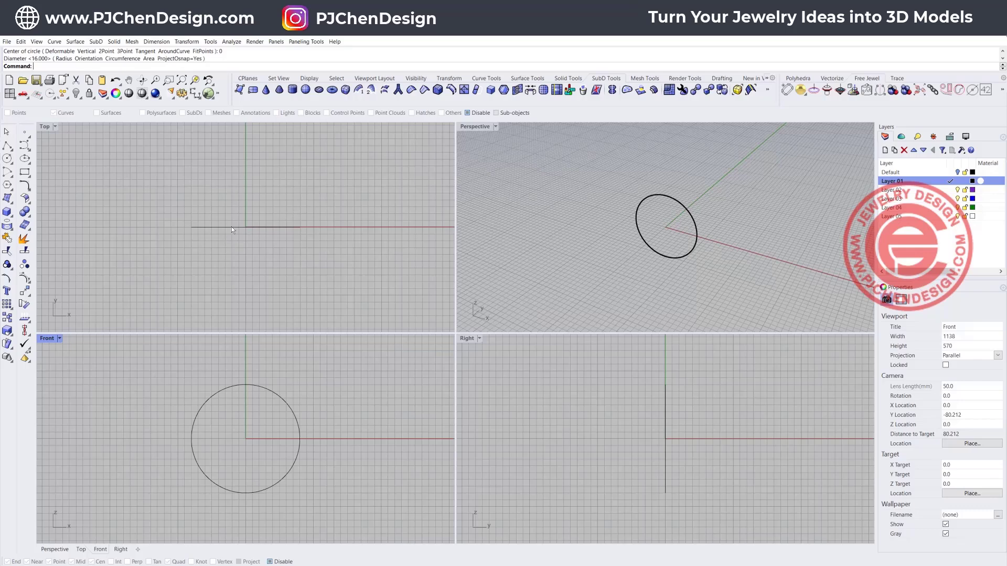
Step: In the maximized Front view, draw an origin-centred arc from left to right beneath the circle
double_click(46, 339)
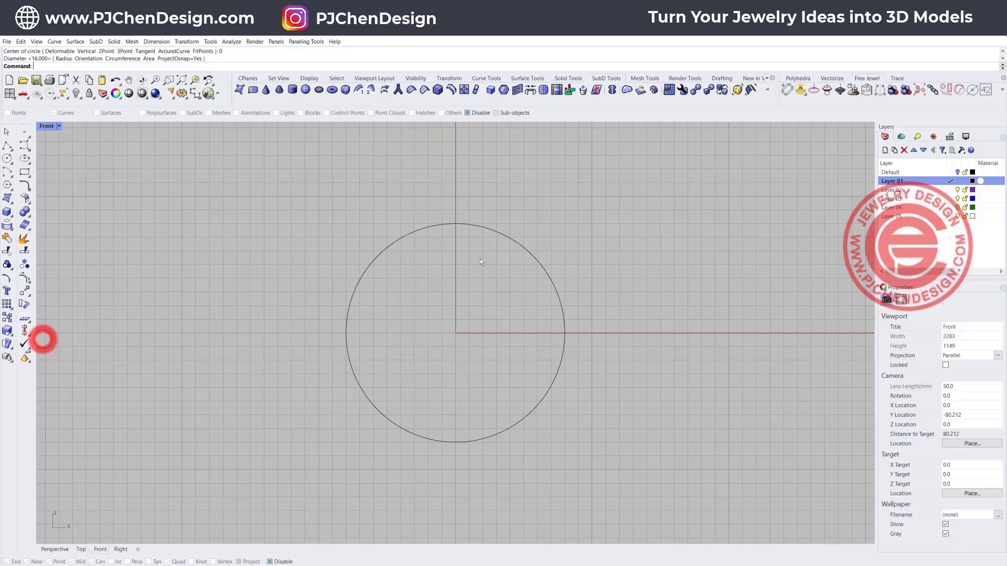
scroll(226, 354, down, 2)
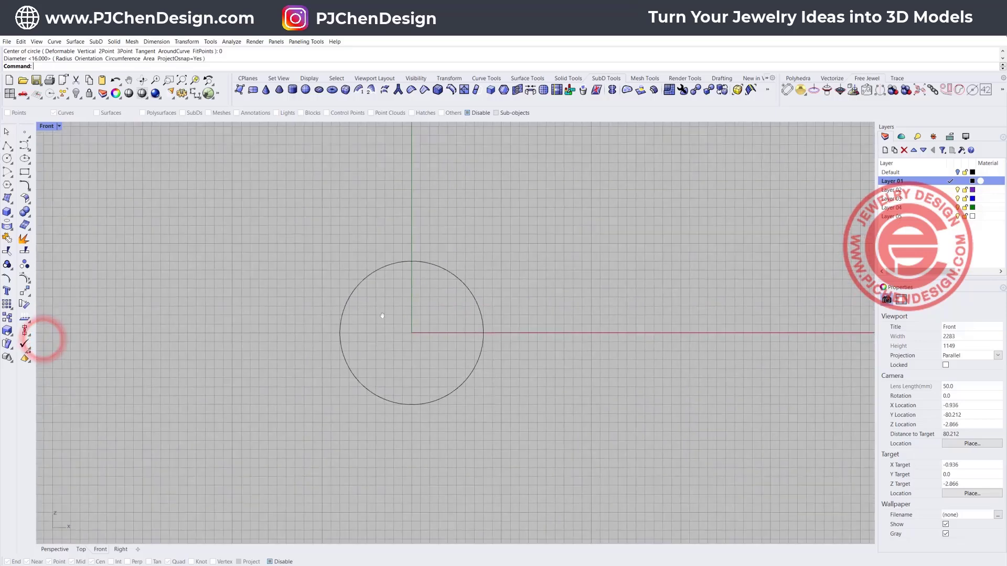
click(6, 172)
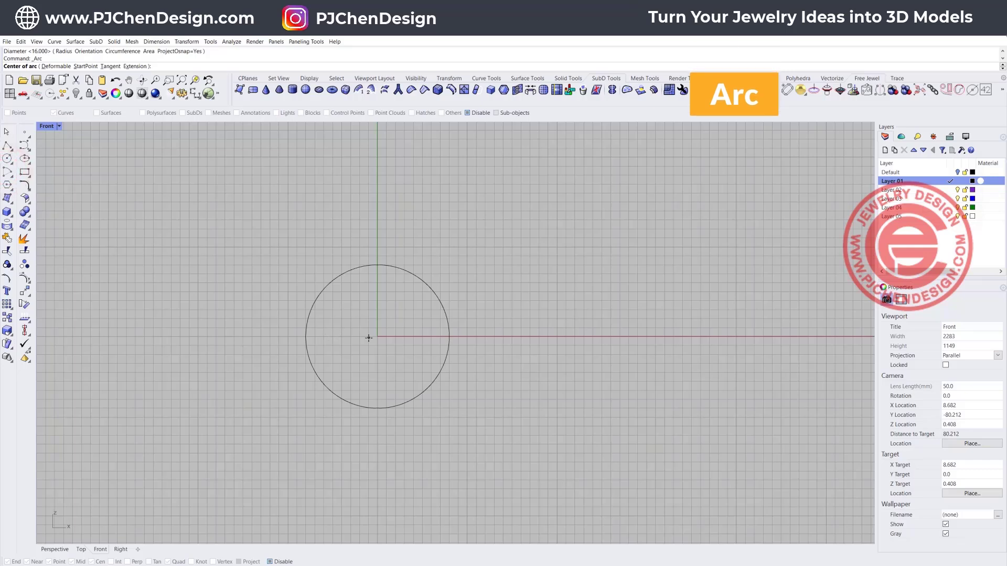
text(0)
key(Return)
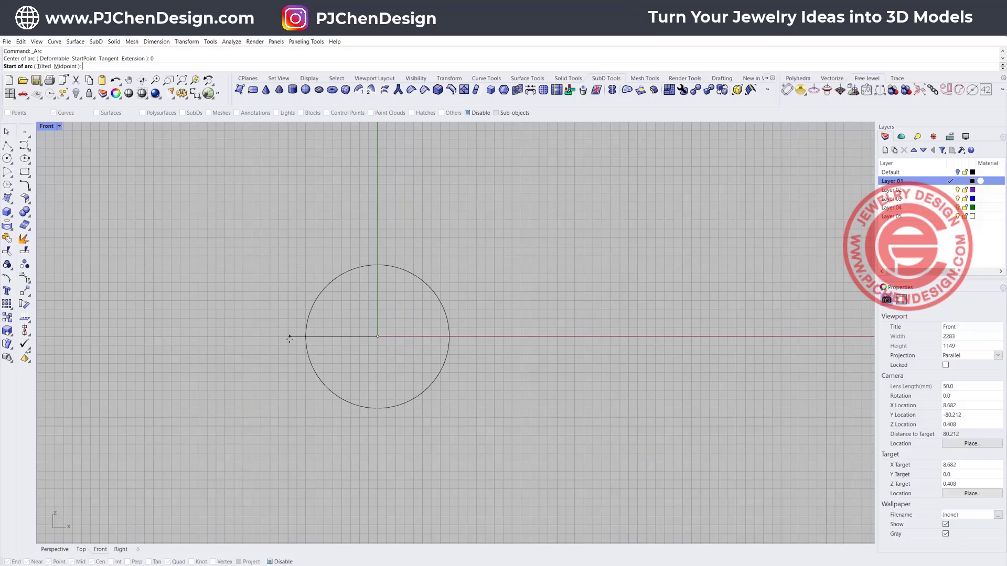
click(290, 337)
click(459, 355)
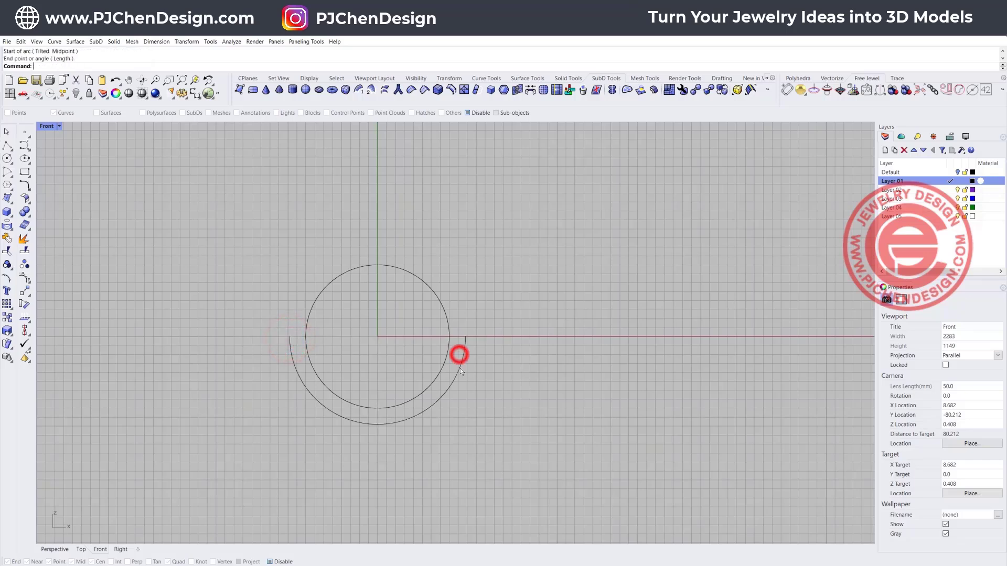
Step: Raise the arc's three bottom control points slightly to thin the shank
click(460, 367)
key(F10)
drag(250, 417, 475, 434)
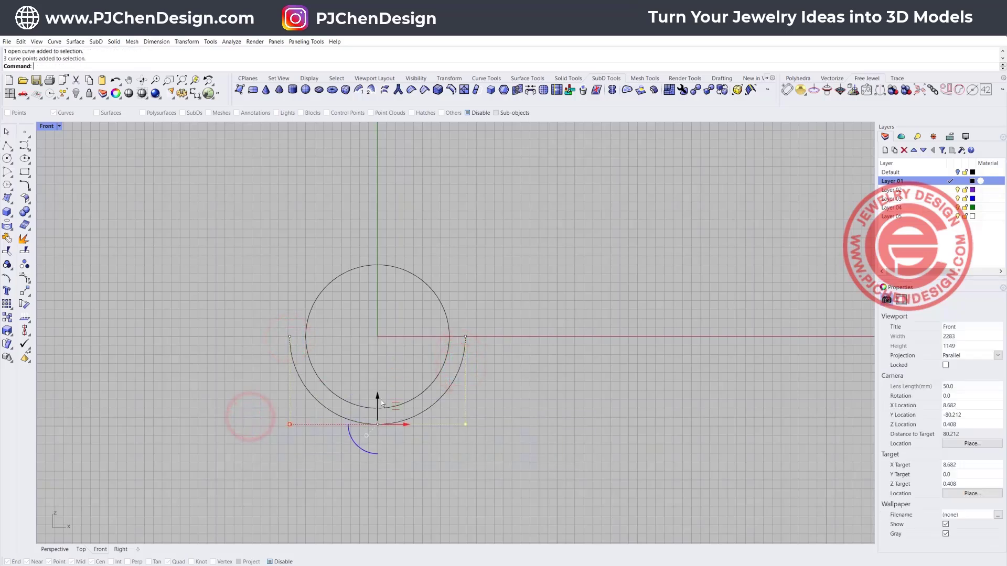
drag(381, 400, 383, 393)
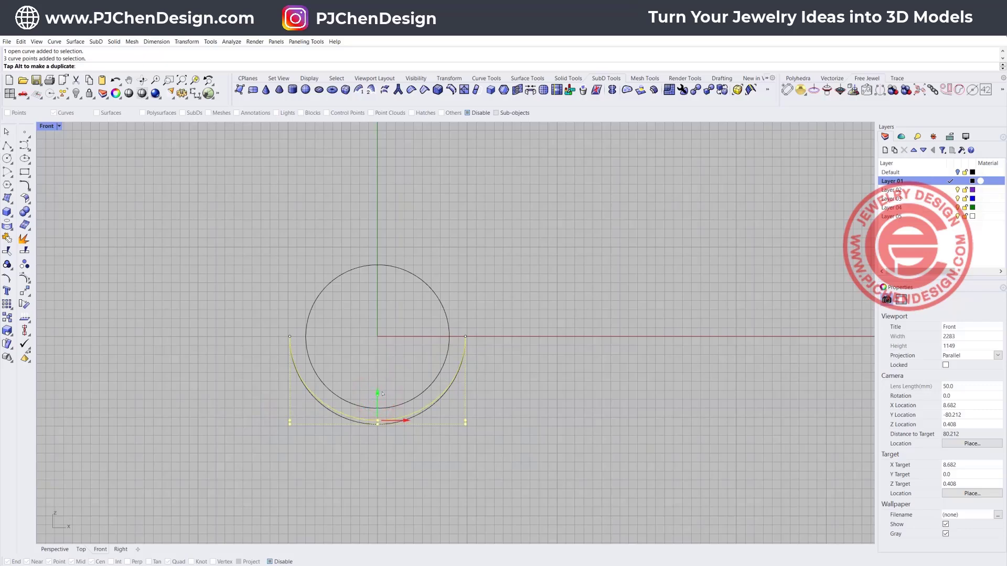
click(557, 404)
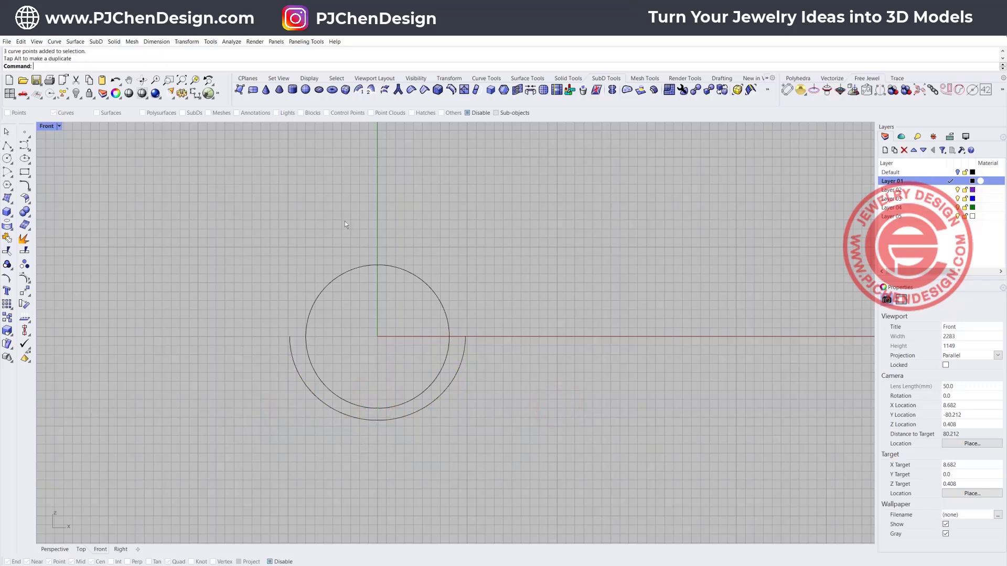
Step: Draw a horizontal line from its midpoint on the vertical axis above the circle
right_drag(345, 221, 339, 232)
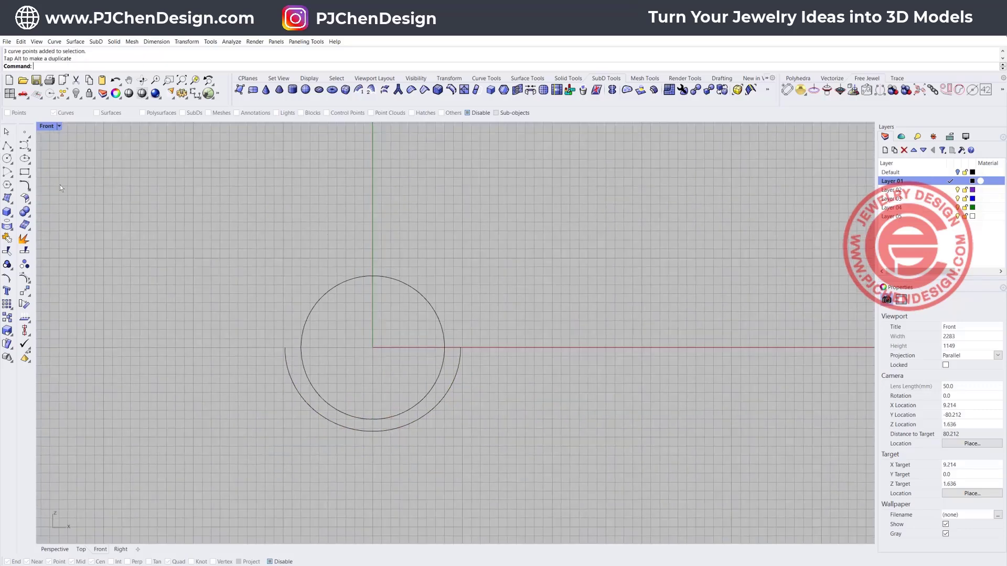
click(9, 147)
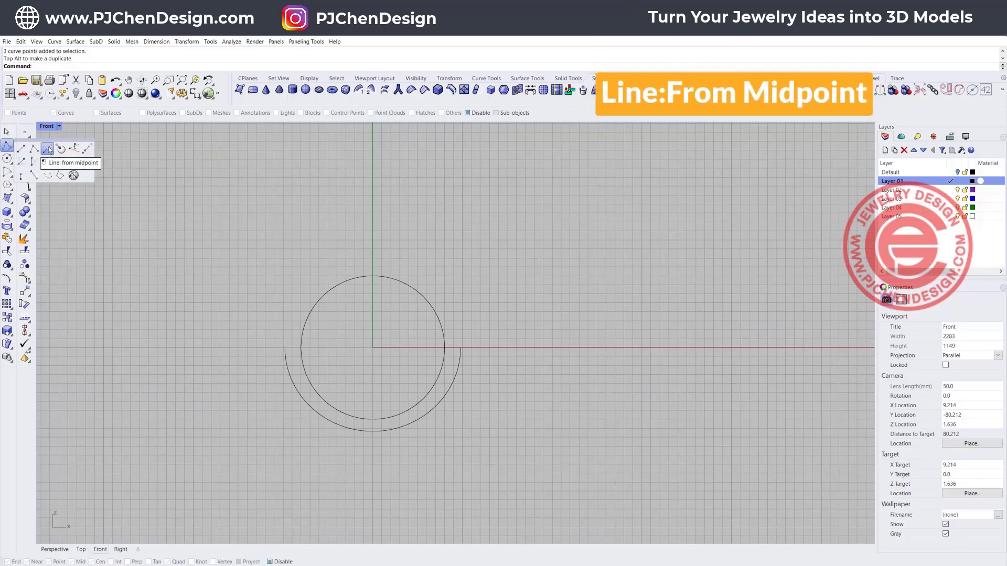
click(48, 150)
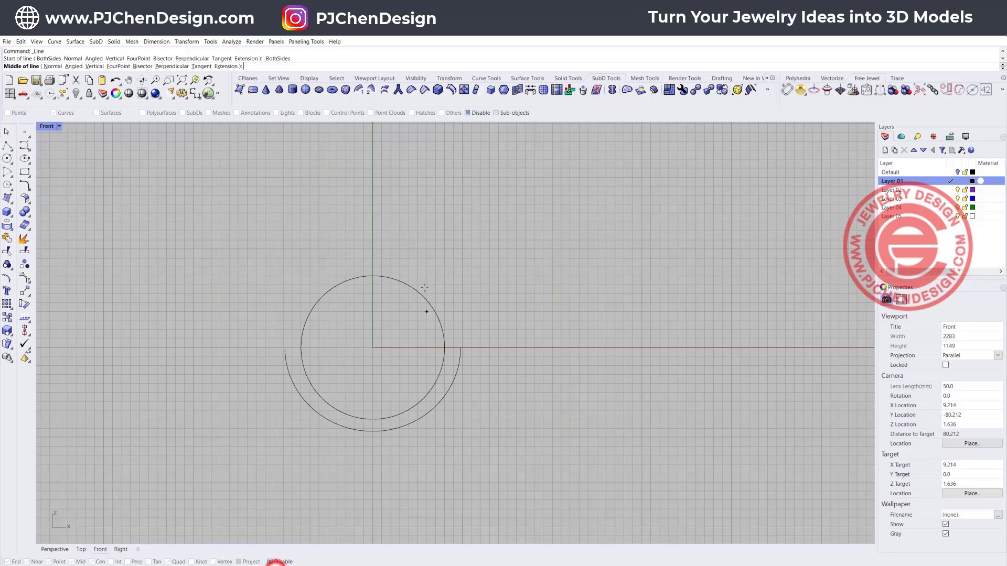
click(372, 230)
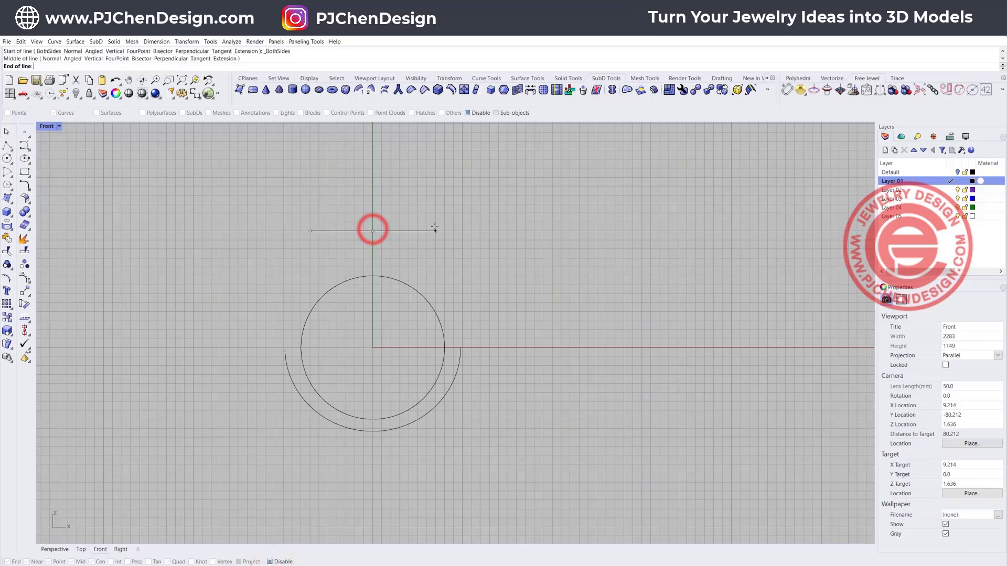
click(434, 231)
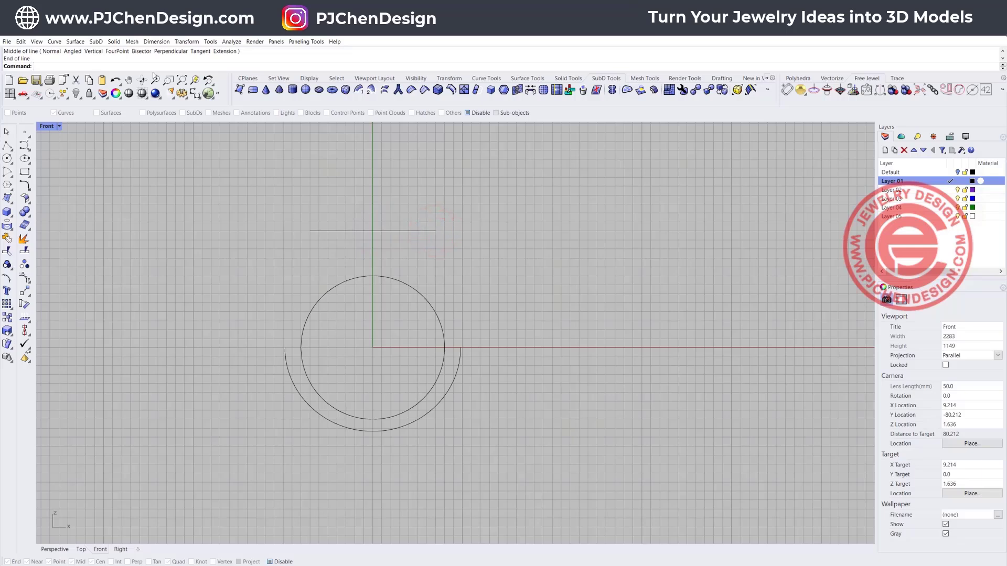
click(92, 42)
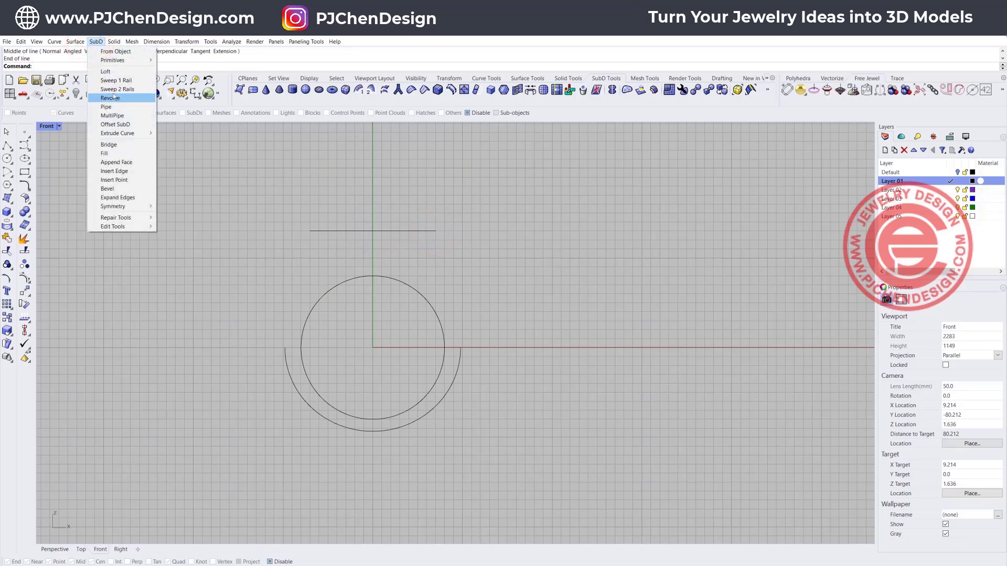
Step: Extend each end of the outer arc by arc to the matching end of the top line
mouse_move(48, 42)
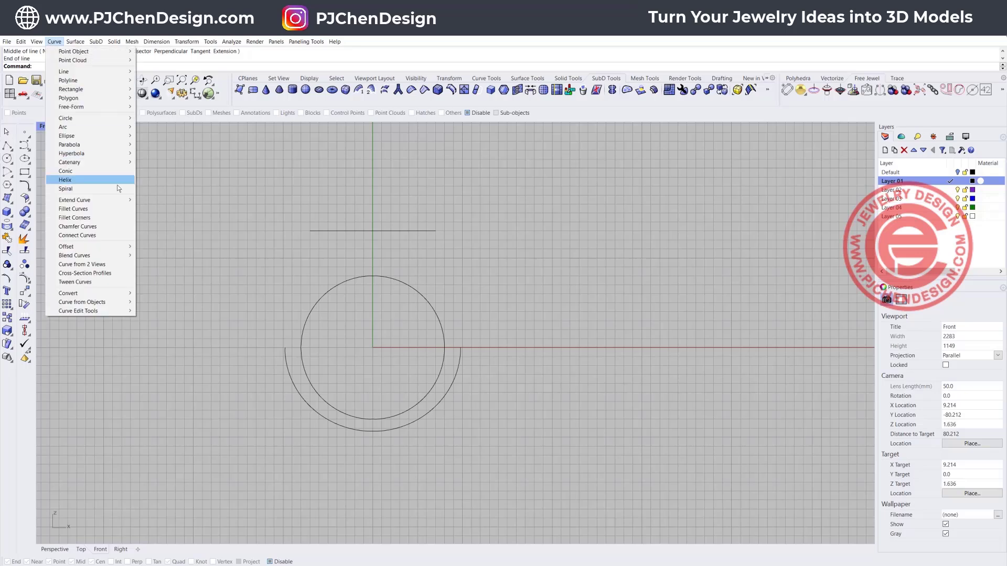
mouse_move(111, 202)
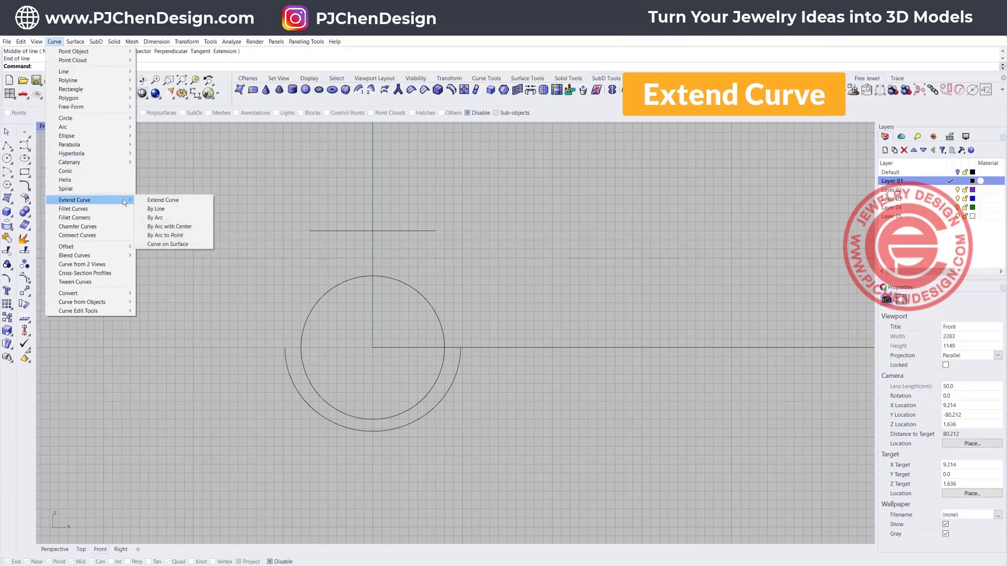
click(177, 235)
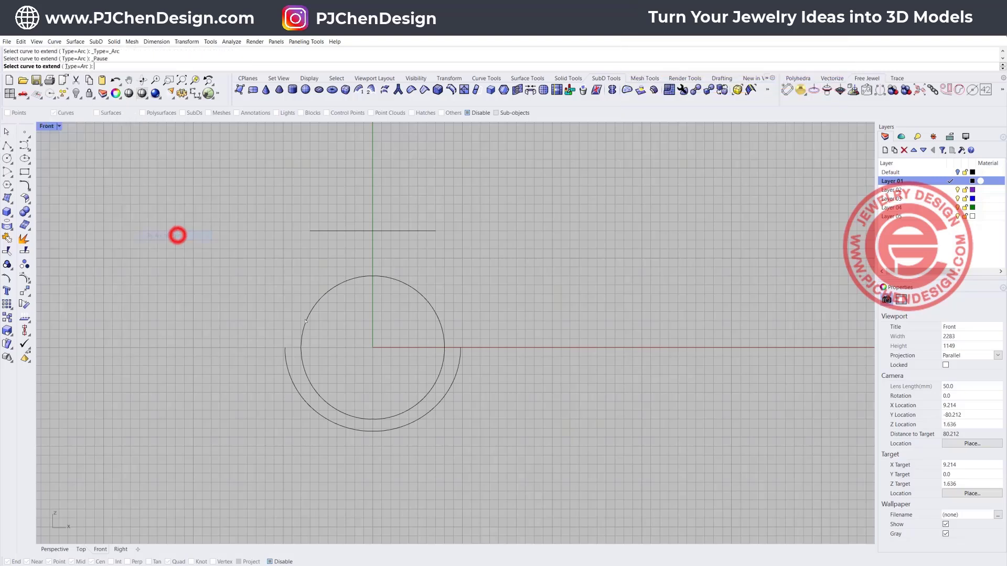
click(285, 348)
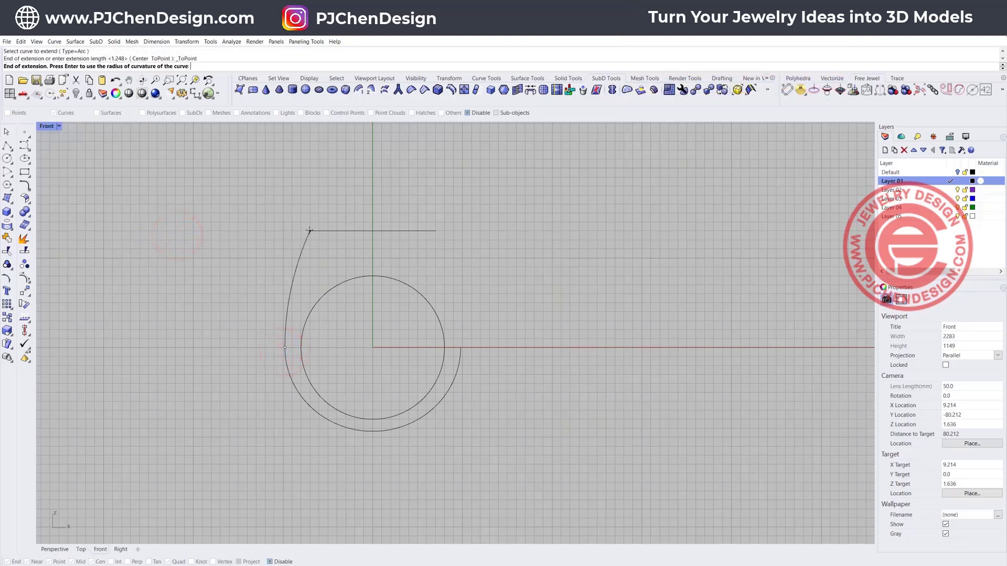
click(309, 232)
click(461, 353)
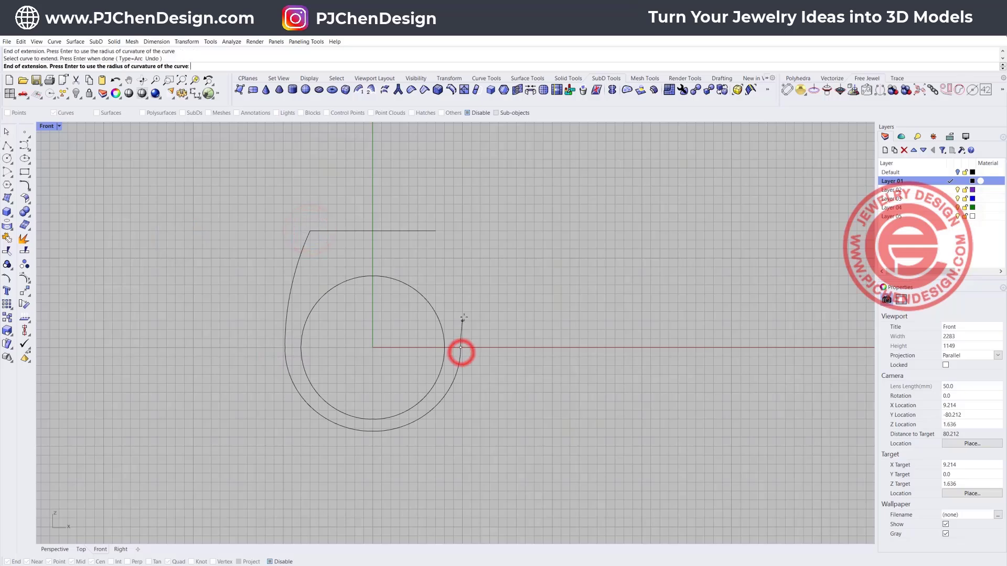
click(436, 230)
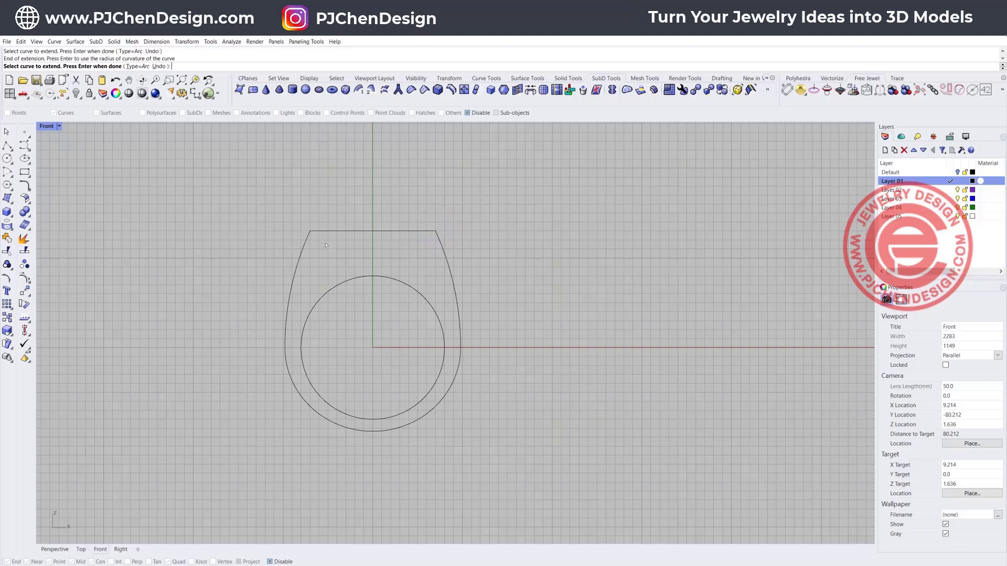
scroll(318, 241, up, 2)
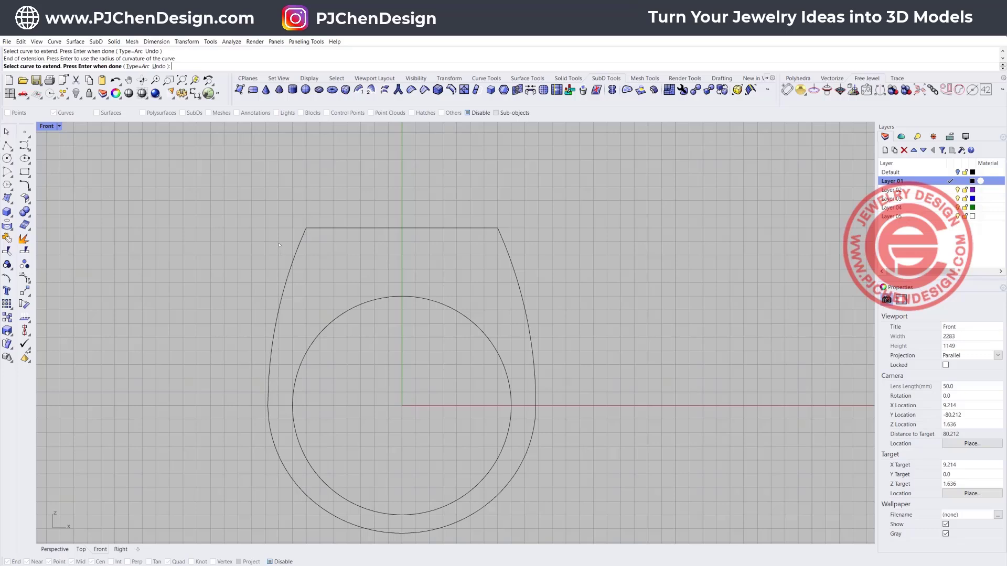
Step: Fillet both top corners at radius 1.5, then window-select the closed outer profile
click(24, 185)
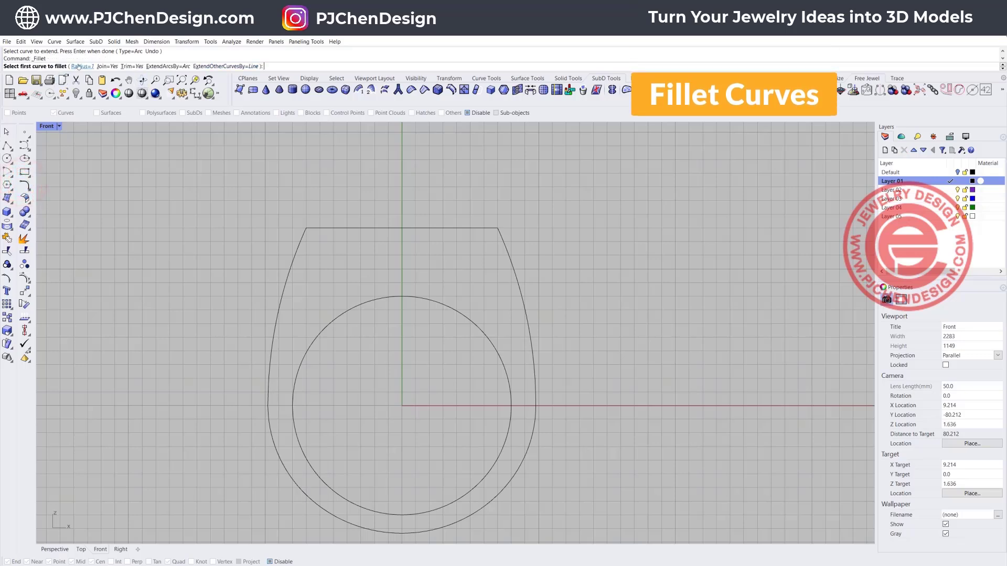
click(77, 66)
text(1.5)
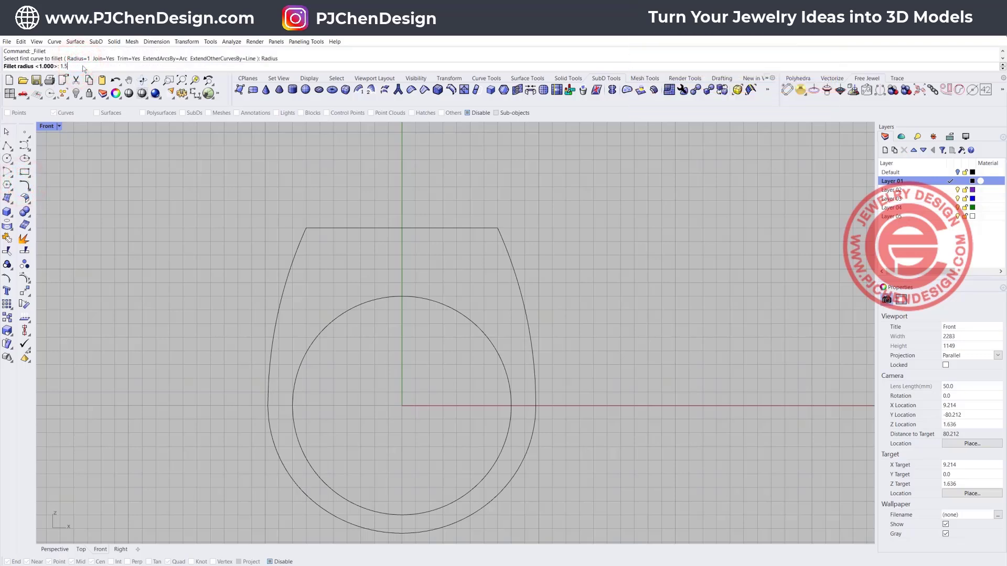
key(Return)
click(306, 237)
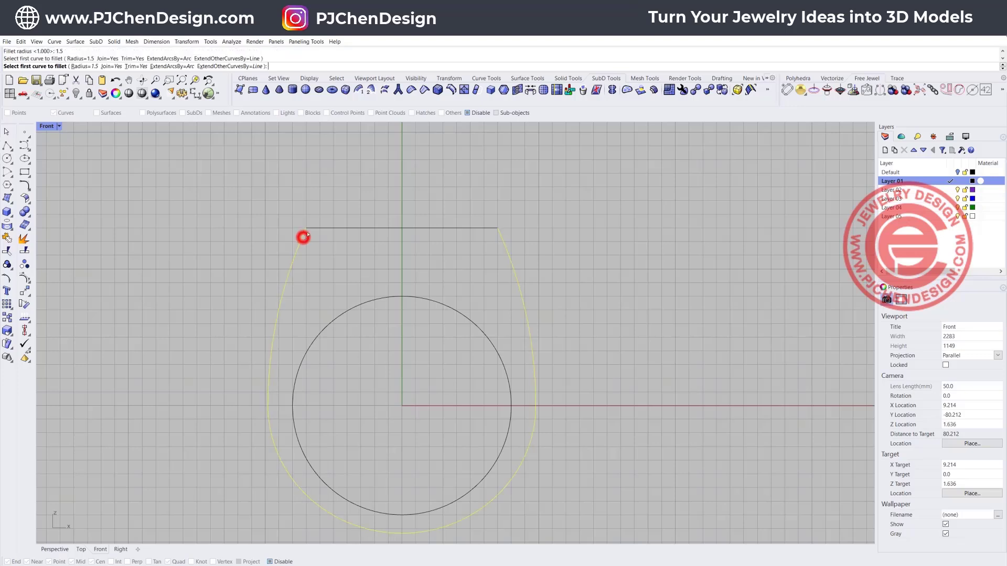
click(312, 229)
key(Return)
click(493, 225)
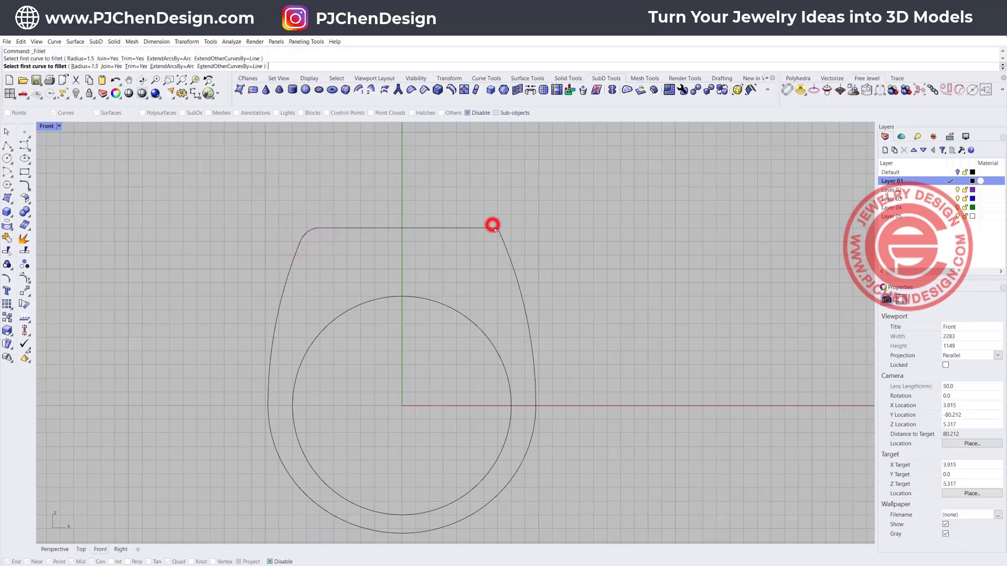
click(498, 231)
click(560, 266)
drag(565, 262, 278, 181)
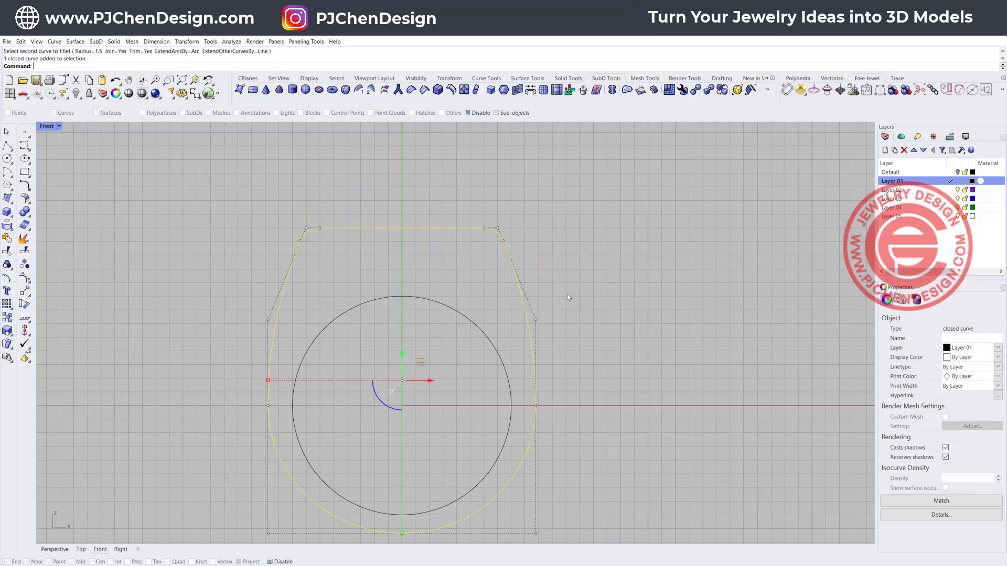
Step: Explode the profile and join the five top segments into one open curve
click(320, 251)
click(296, 250)
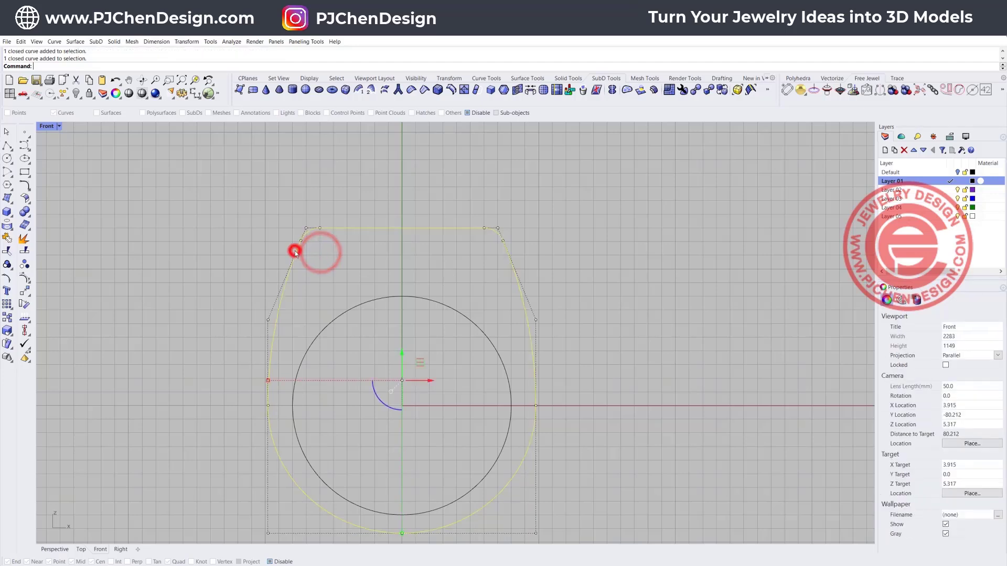
click(25, 238)
click(166, 229)
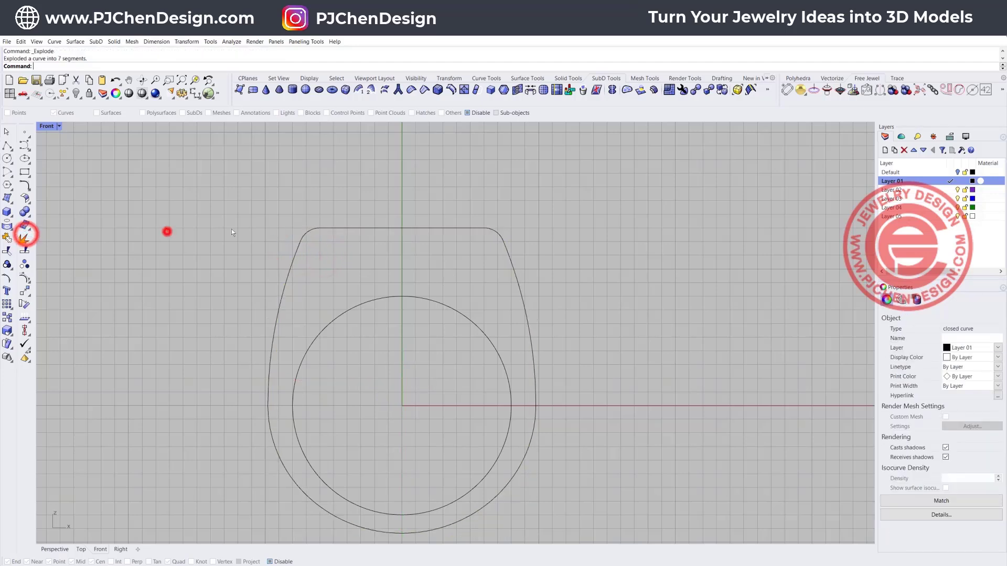
click(305, 233)
click(290, 278)
click(342, 228)
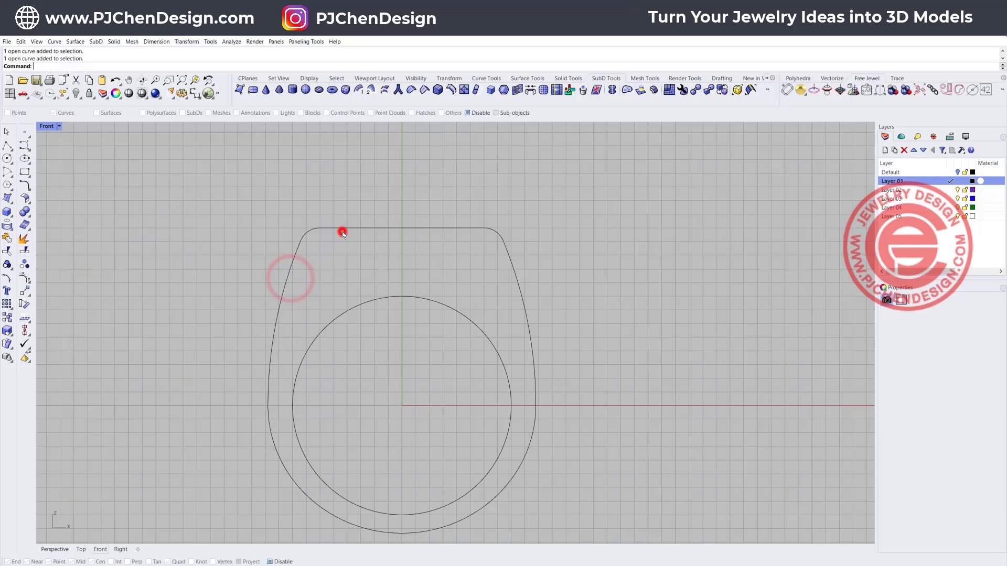
drag(593, 260, 151, 201)
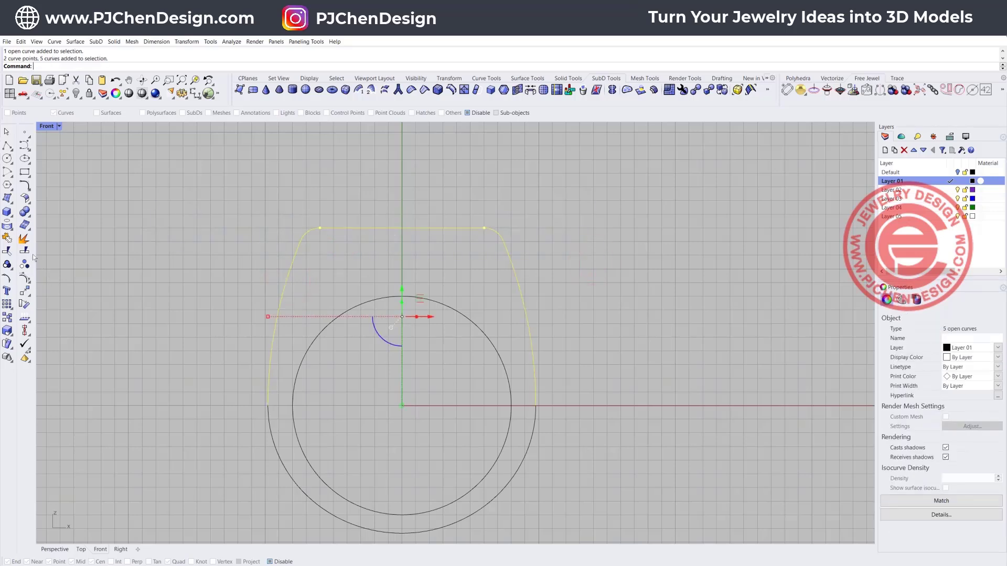
click(7, 238)
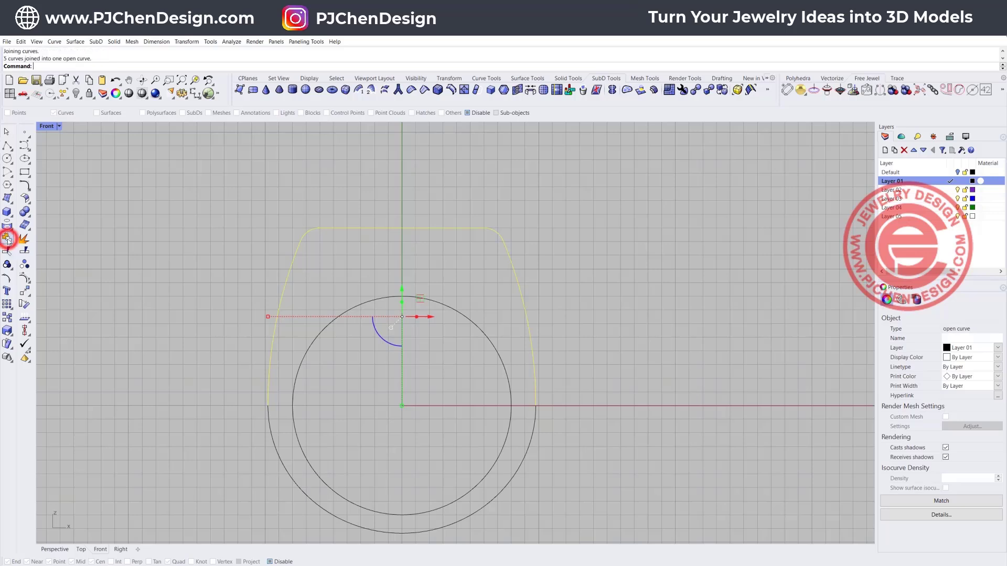
Step: Rebuild the joined curve with 16 points at degree 3
text(Rebuild)
key(Return)
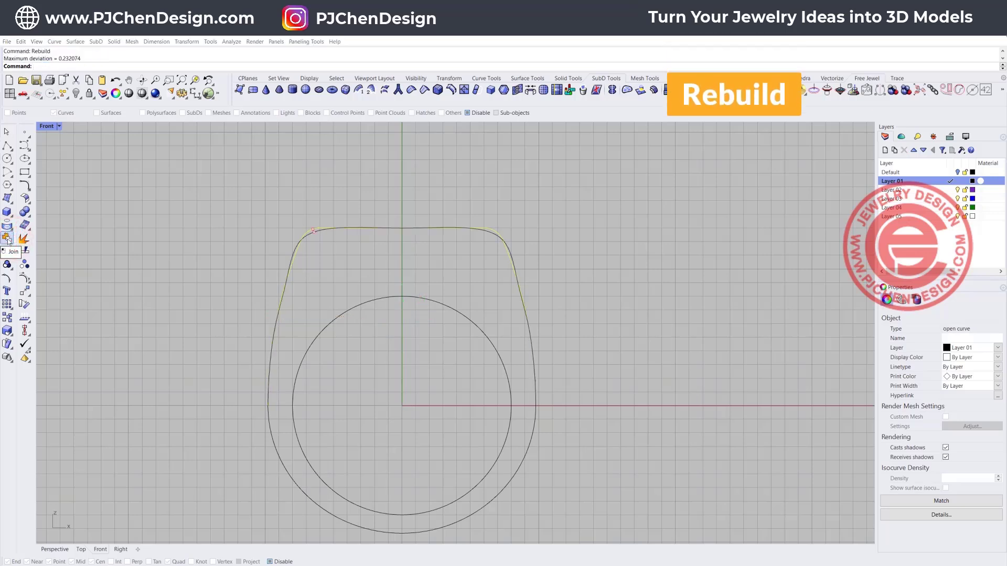
drag(526, 161, 632, 152)
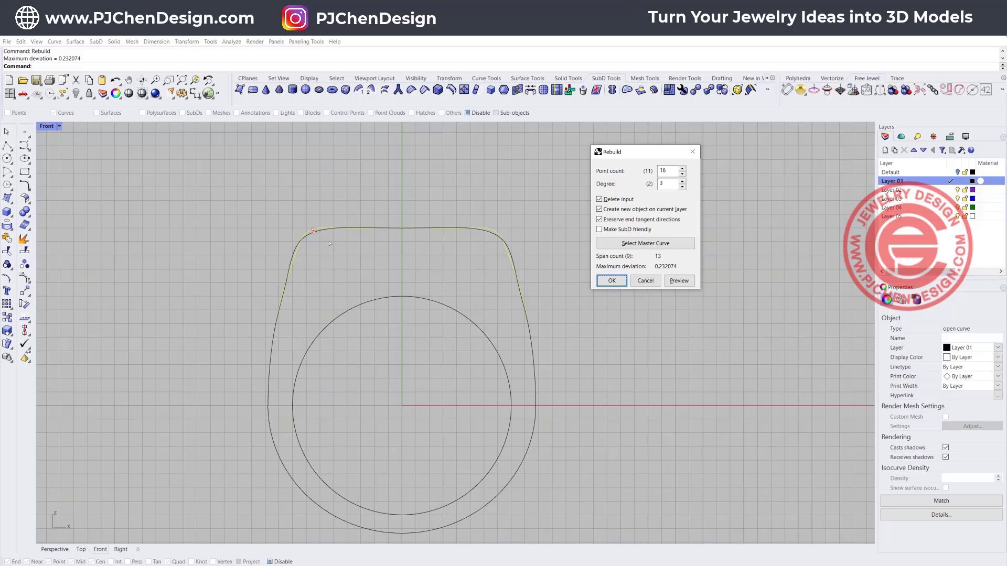
scroll(330, 244, up, 3)
scroll(327, 240, down, 3)
right_drag(507, 228, 418, 220)
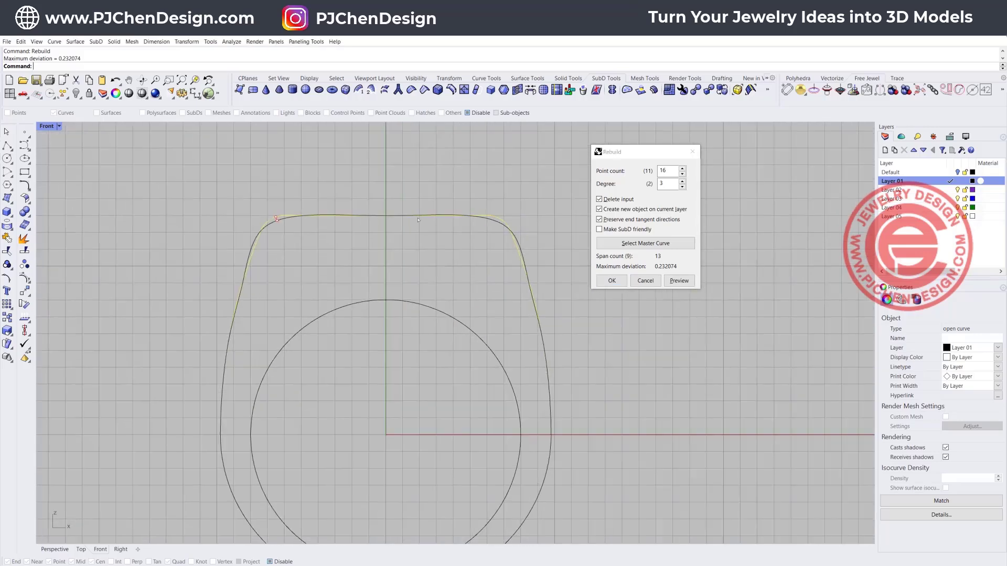
click(610, 282)
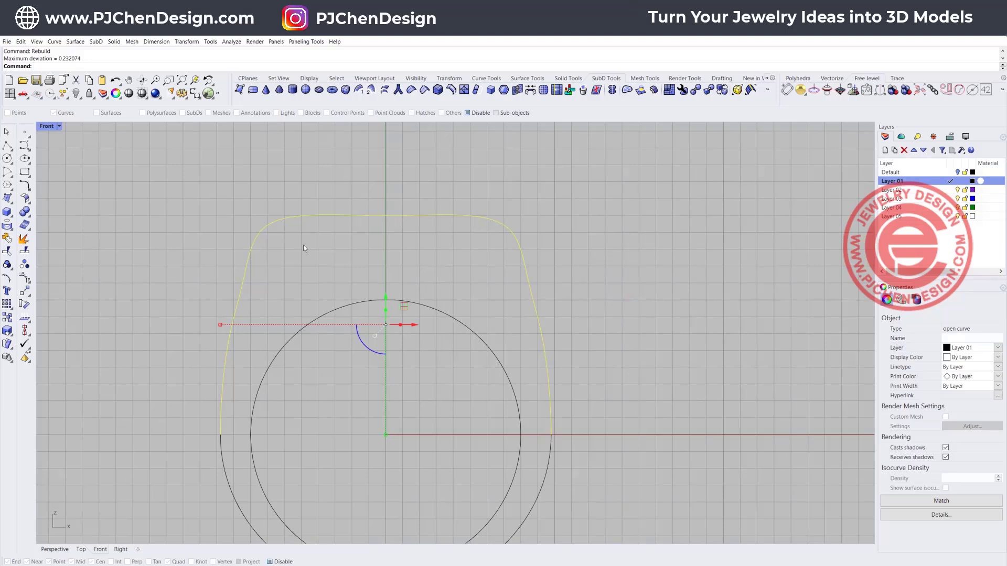
Step: Scale the six top control points vertically to 0 so they sit level
click(347, 217)
drag(180, 187, 603, 235)
scroll(386, 222, up, 3)
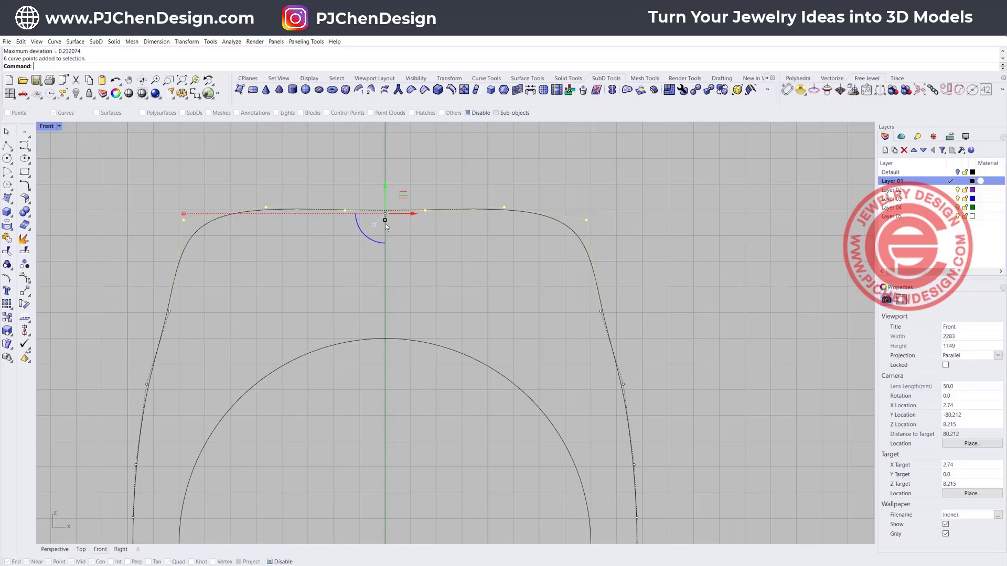
click(386, 219)
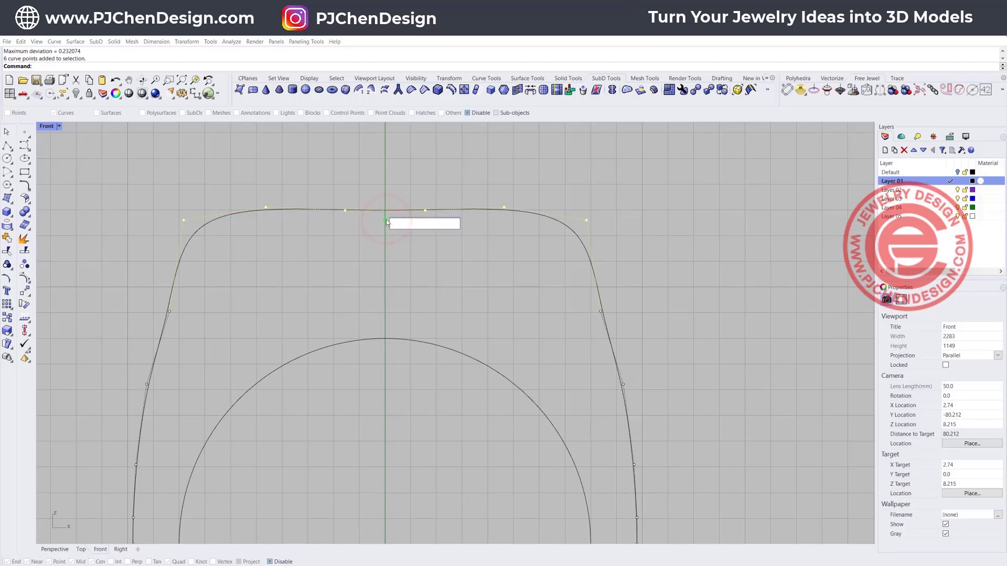
text(0)
key(Return)
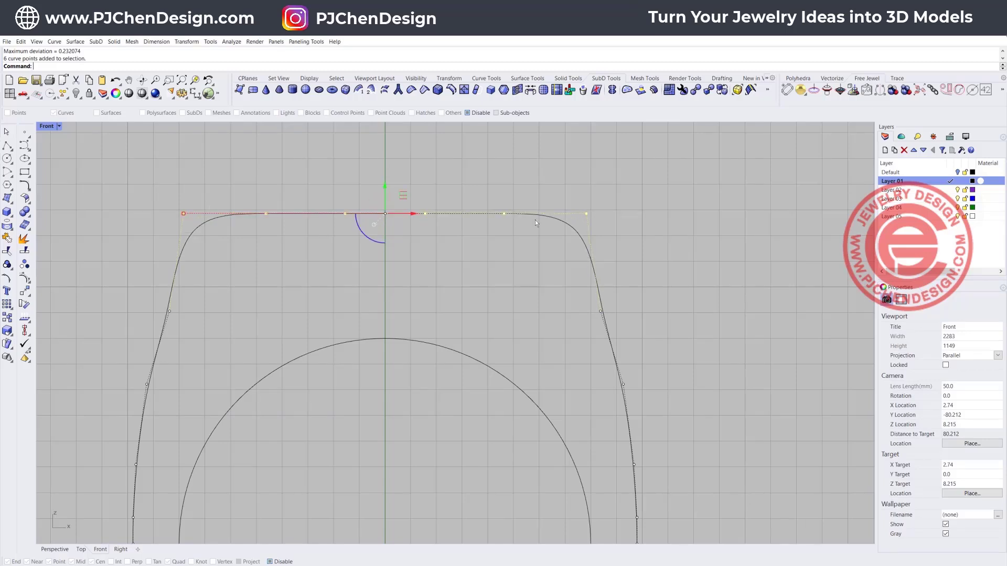
Step: Select the outer profile curve and restore the four-viewport layout
click(507, 307)
scroll(506, 237, down, 3)
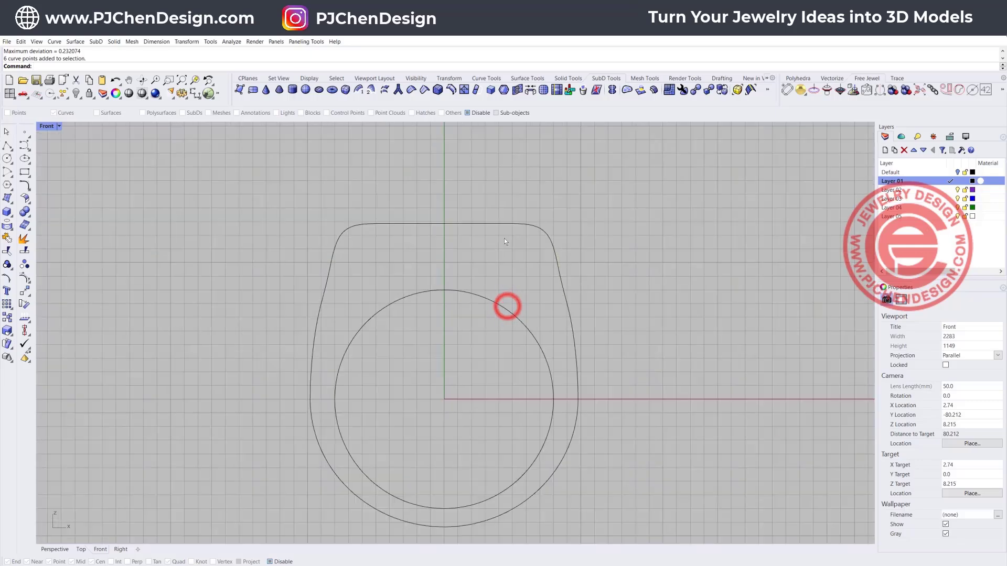
click(542, 233)
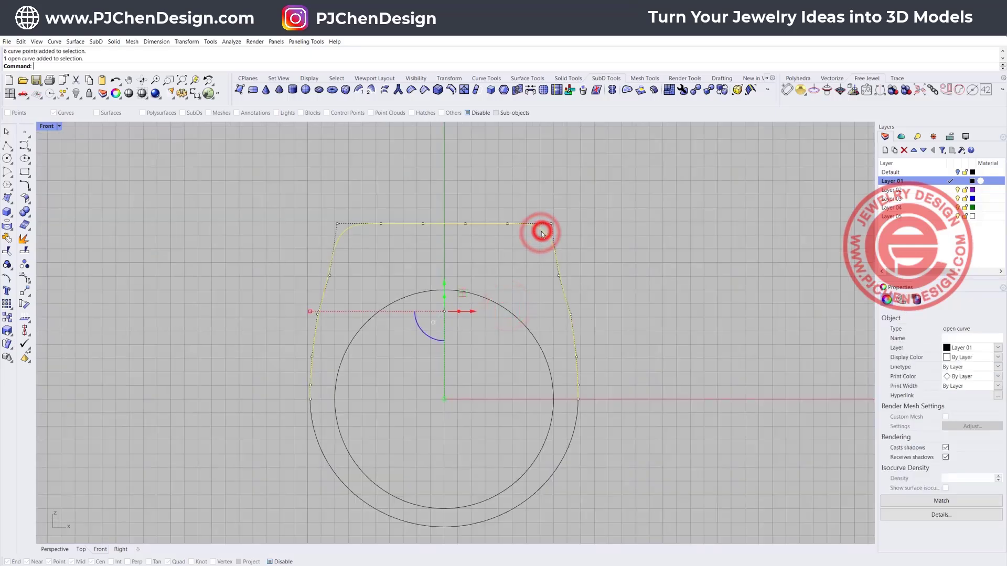
double_click(52, 127)
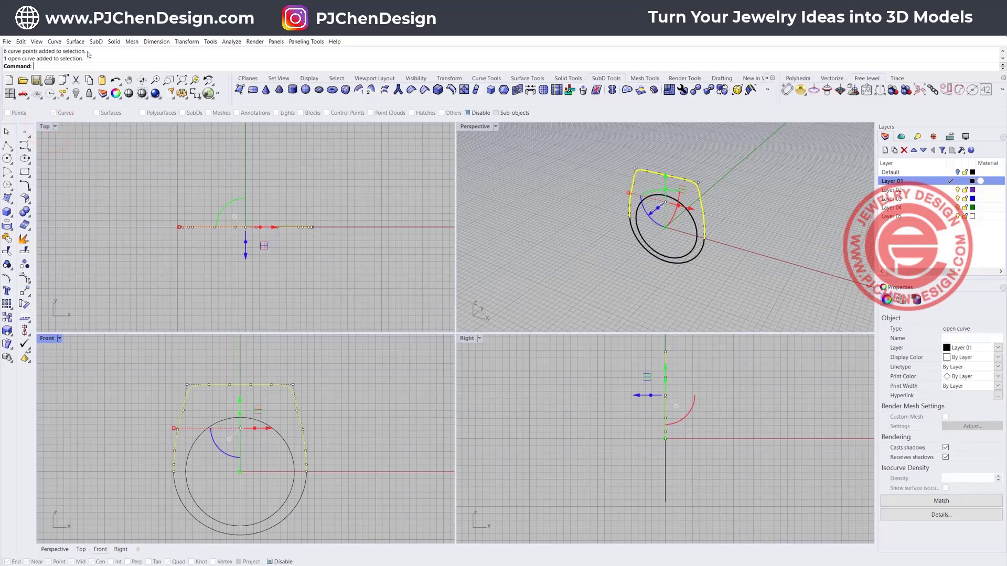
Step: Extrude the profile curve straight with BothSides=Yes into a surface band across the ring
click(75, 41)
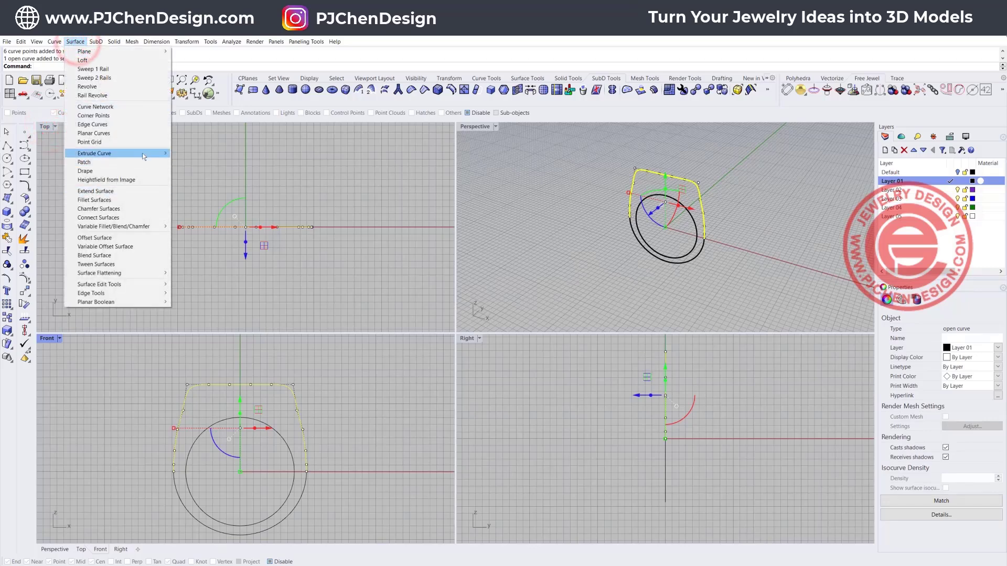
mouse_move(142, 154)
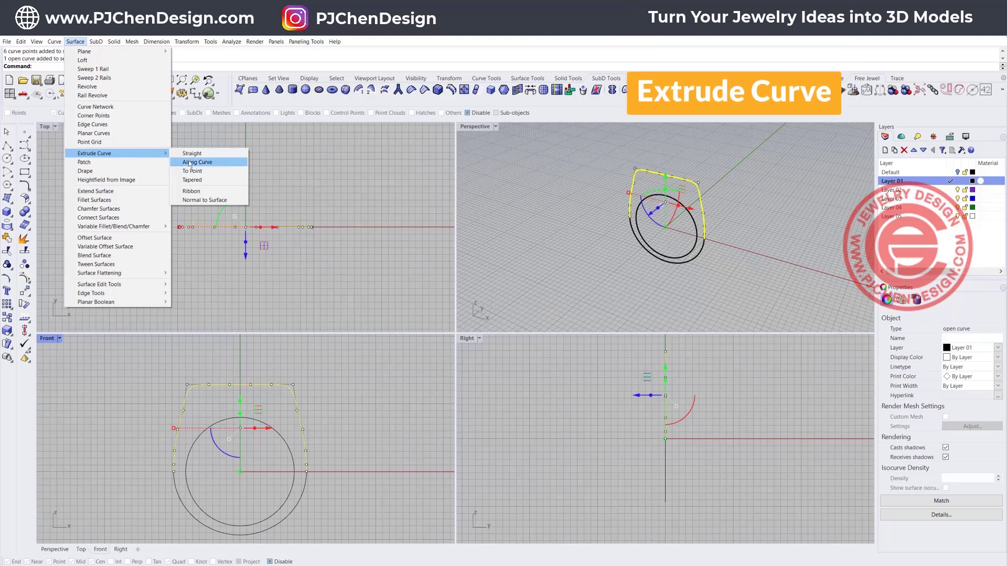
click(203, 154)
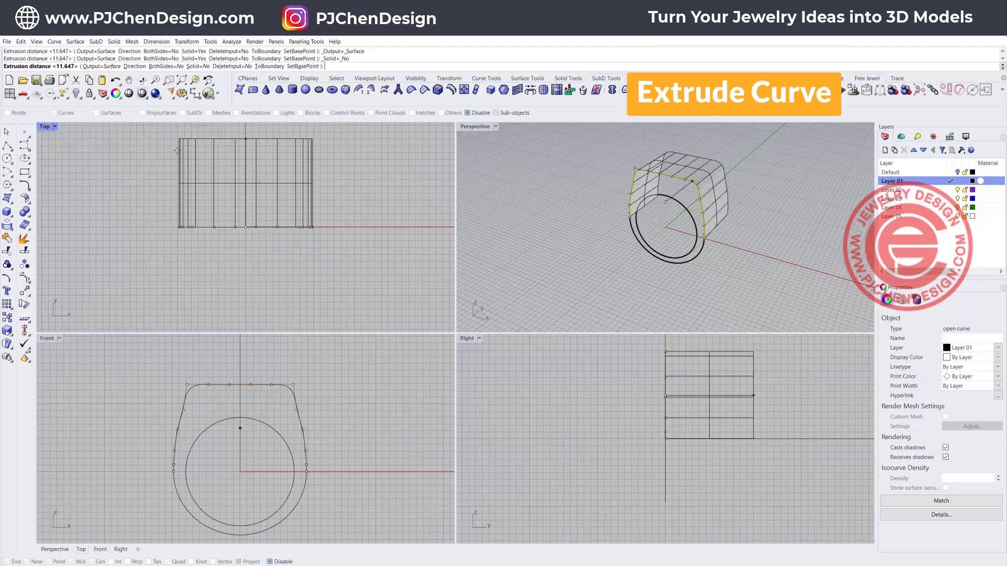
click(162, 66)
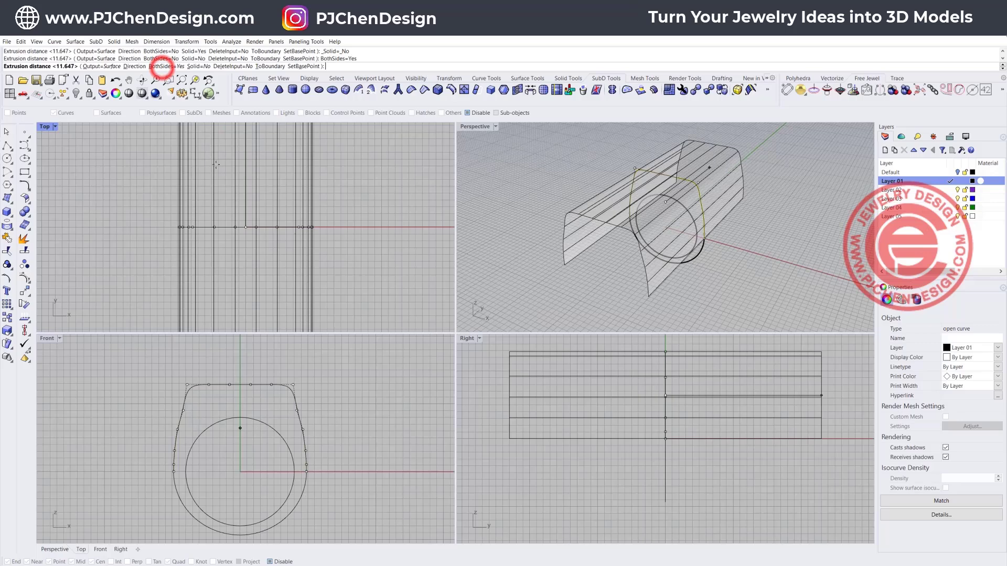
click(262, 158)
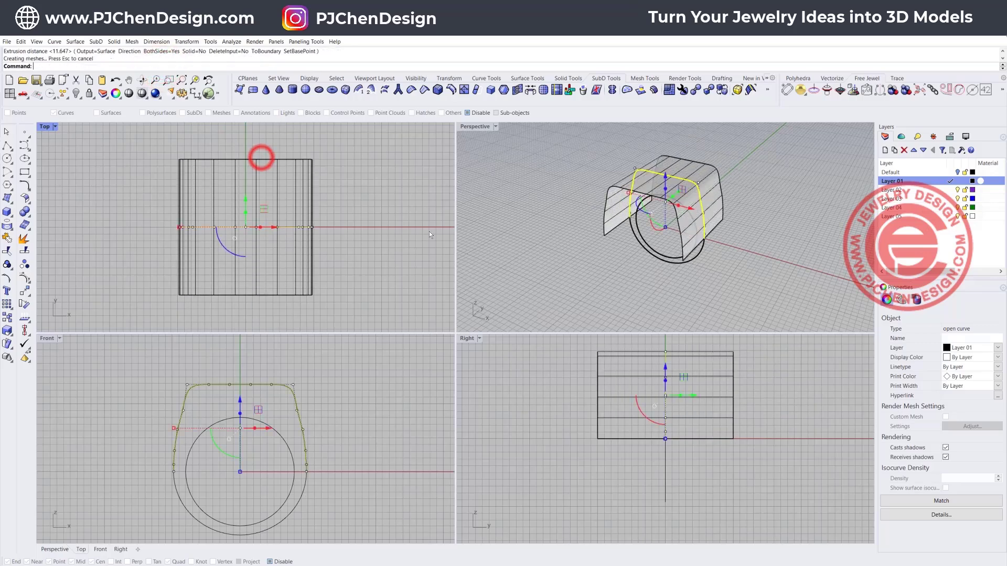
click(591, 266)
right_drag(647, 260, 642, 254)
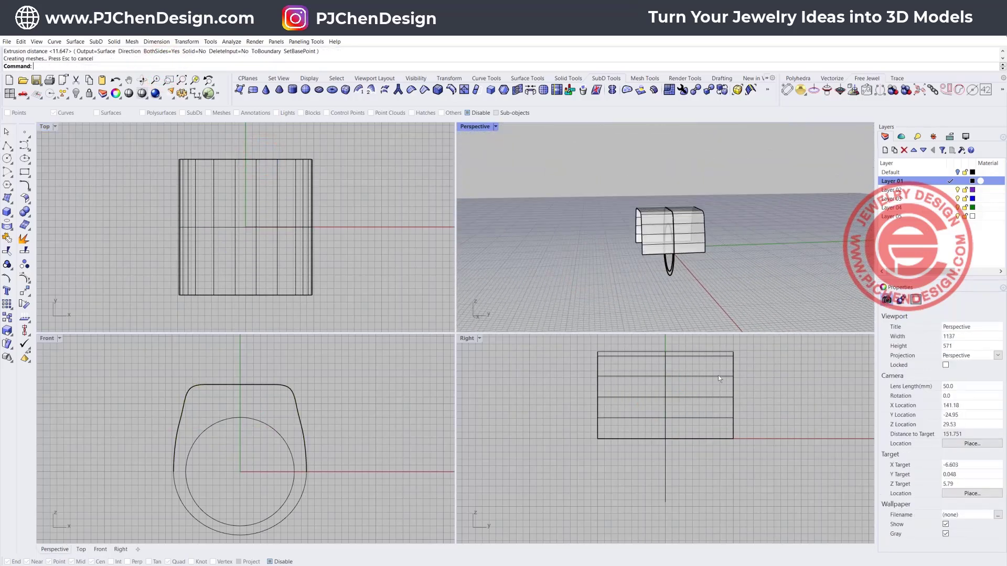
scroll(650, 359, down, 3)
right_drag(650, 359, 620, 376)
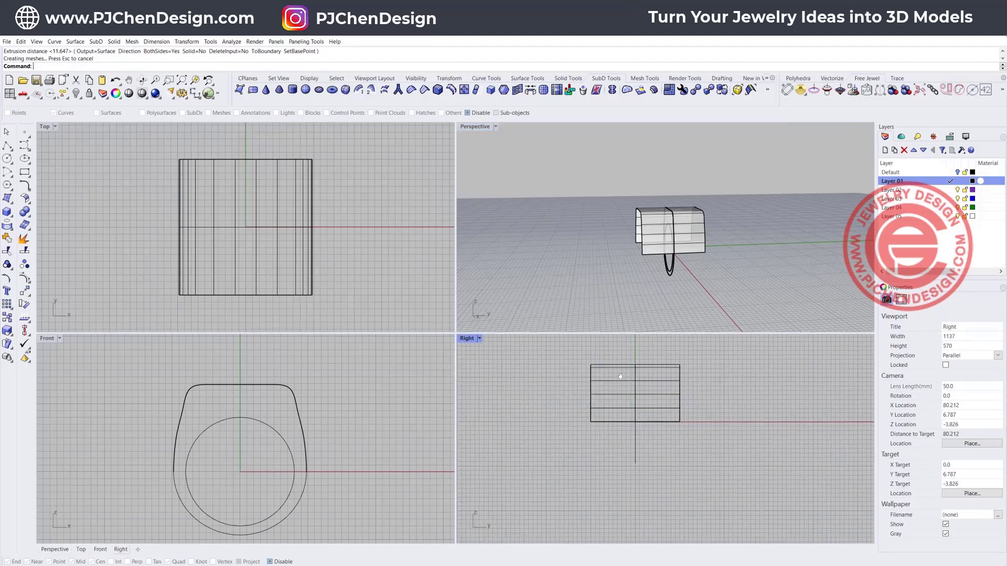
Step: Draw a slanted cutter line across the band in the Right view and narrow the band symmetrically
click(8, 145)
click(599, 355)
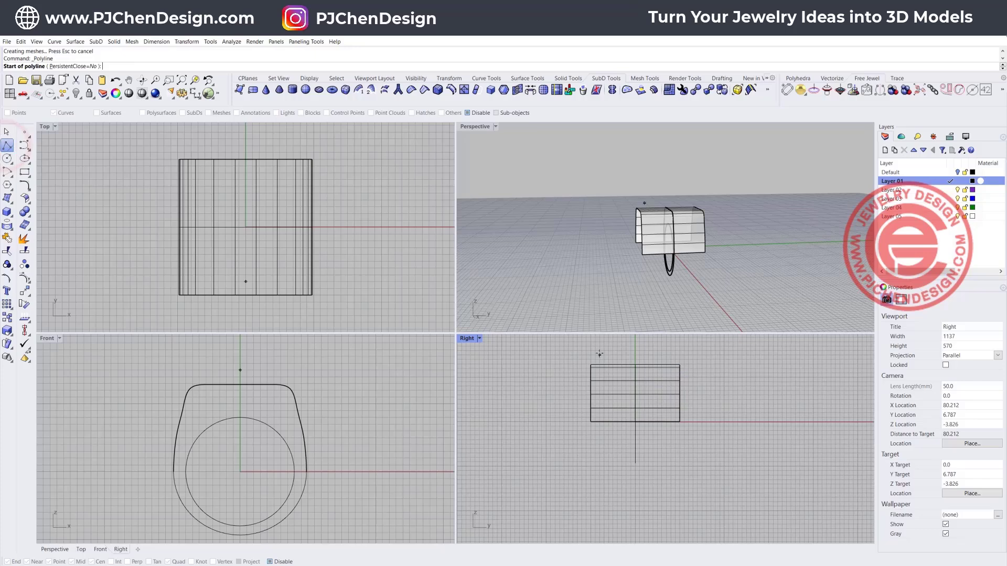
click(617, 483)
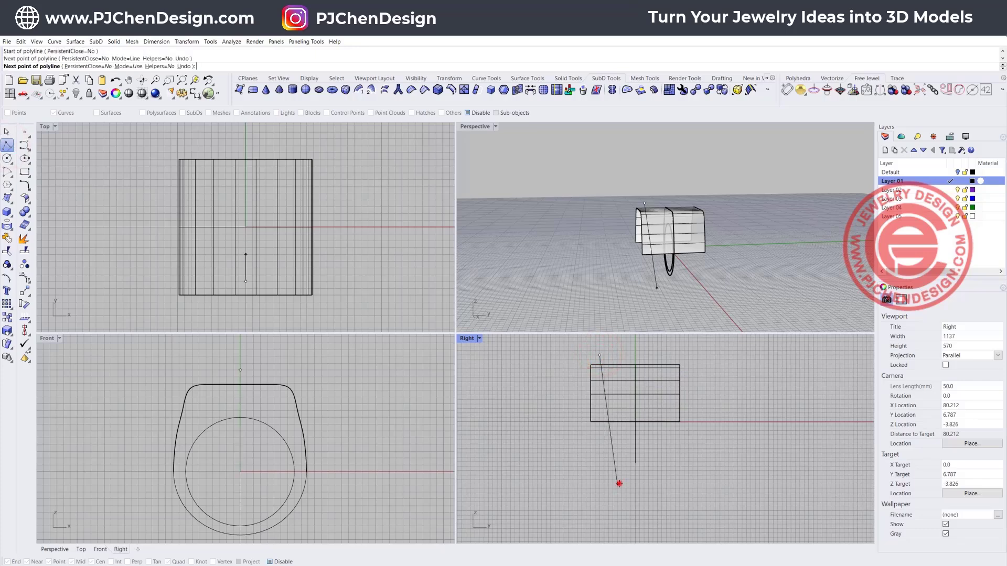
key(Return)
scroll(596, 401, up, 2)
click(596, 394)
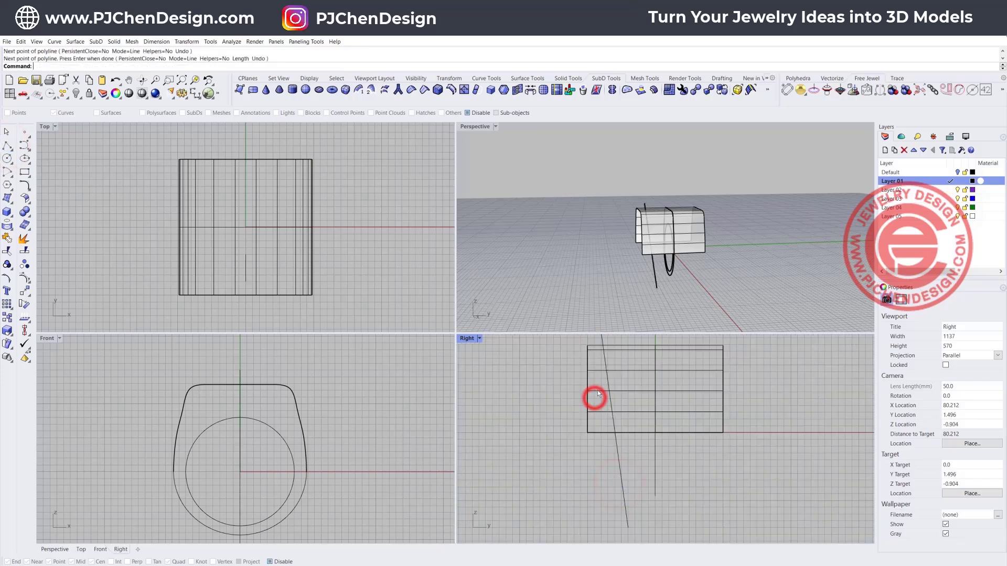
mouse_move(598, 391)
mouse_down()
mouse_move(588, 389)
mouse_move(601, 390)
mouse_up()
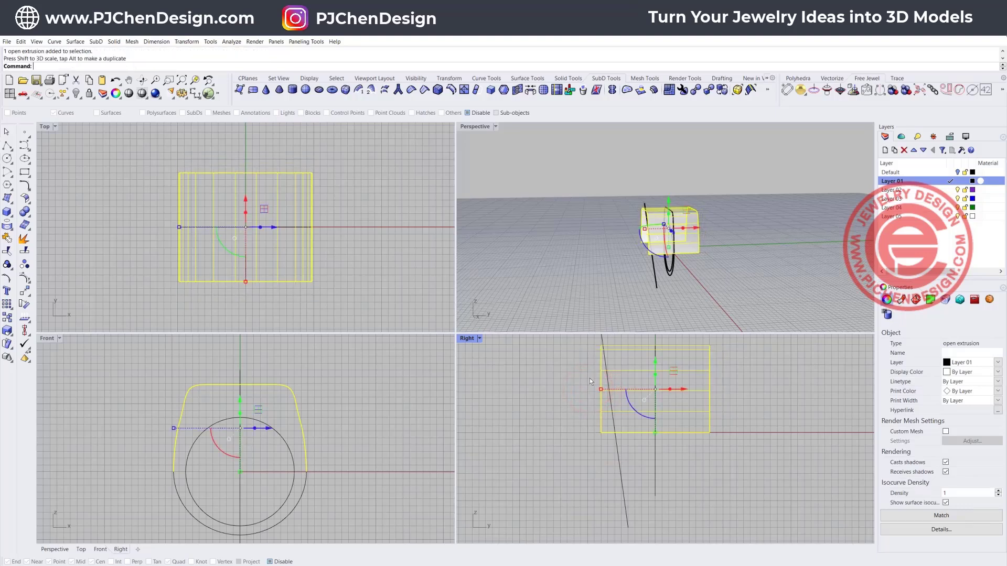
Step: Mirror the slanted cutter line across the vertical axis to get a matching pair
click(619, 465)
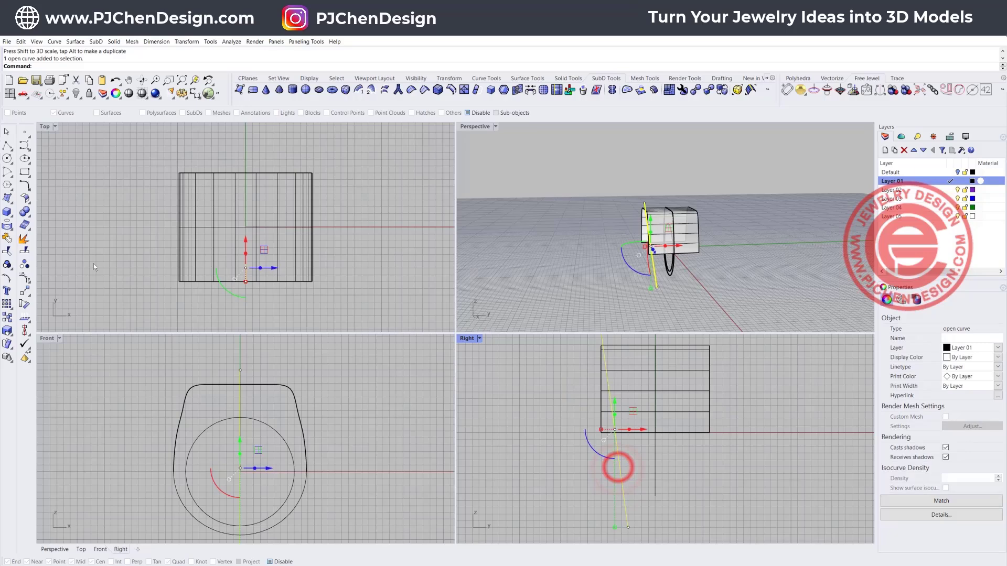
click(24, 292)
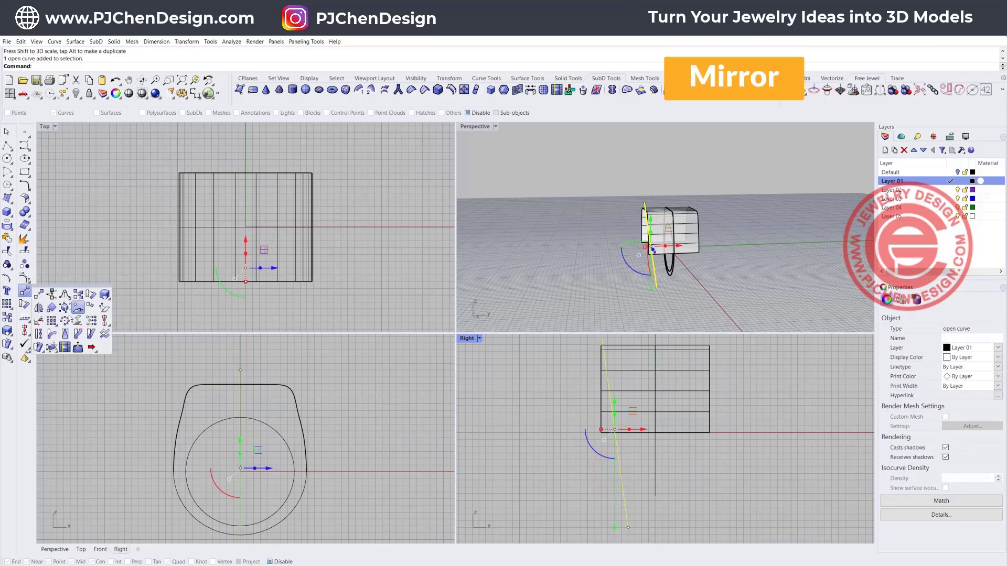
click(40, 305)
click(655, 447)
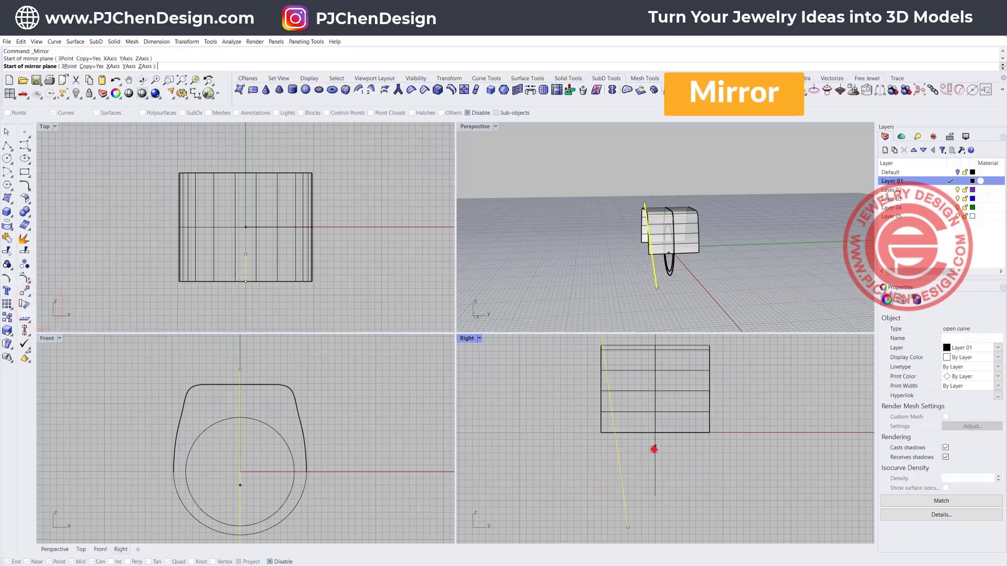
click(654, 521)
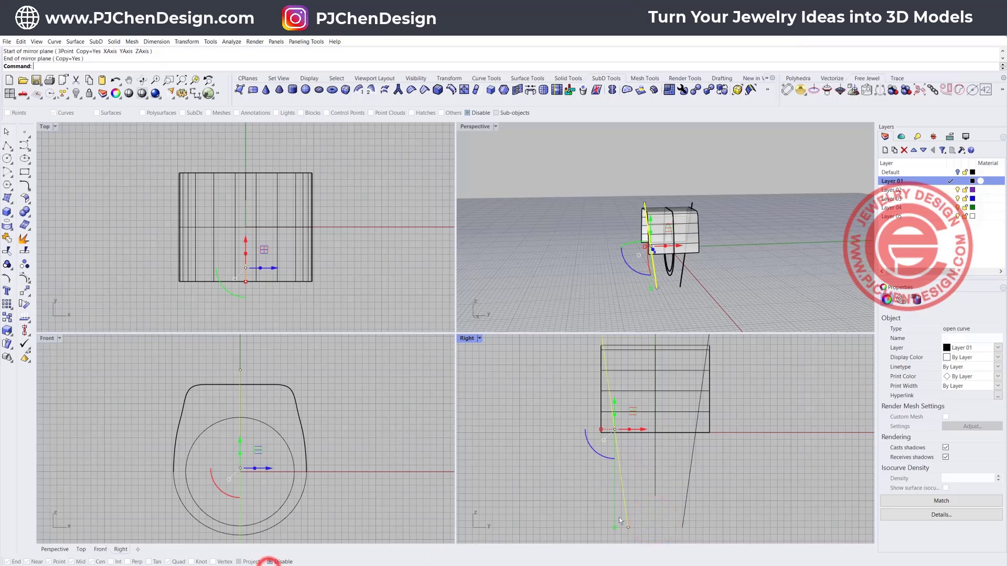
drag(732, 499, 614, 526)
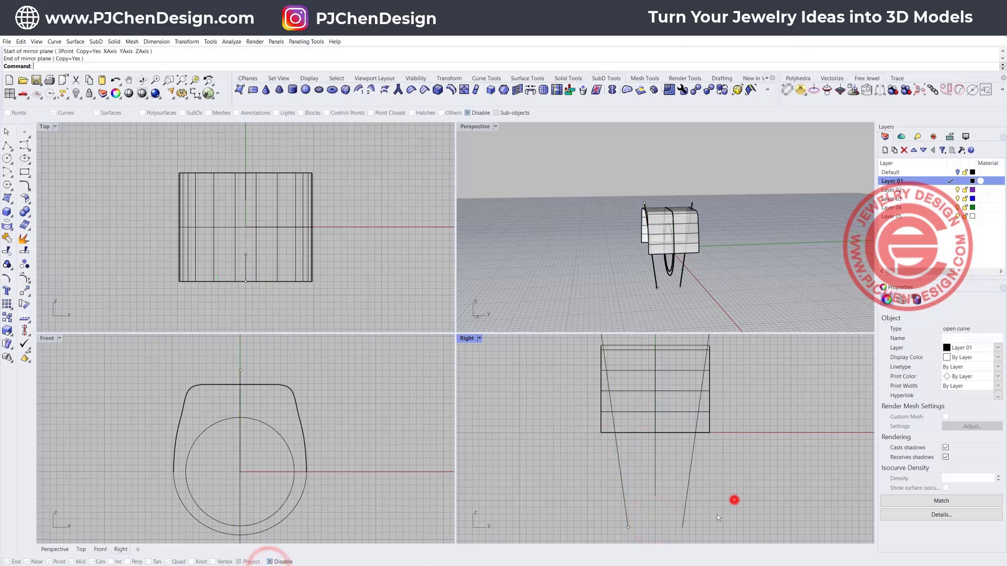
Step: Trim away the band outside the two cutter lines and select the trimmed surface
click(7, 251)
scroll(608, 451, up, 2)
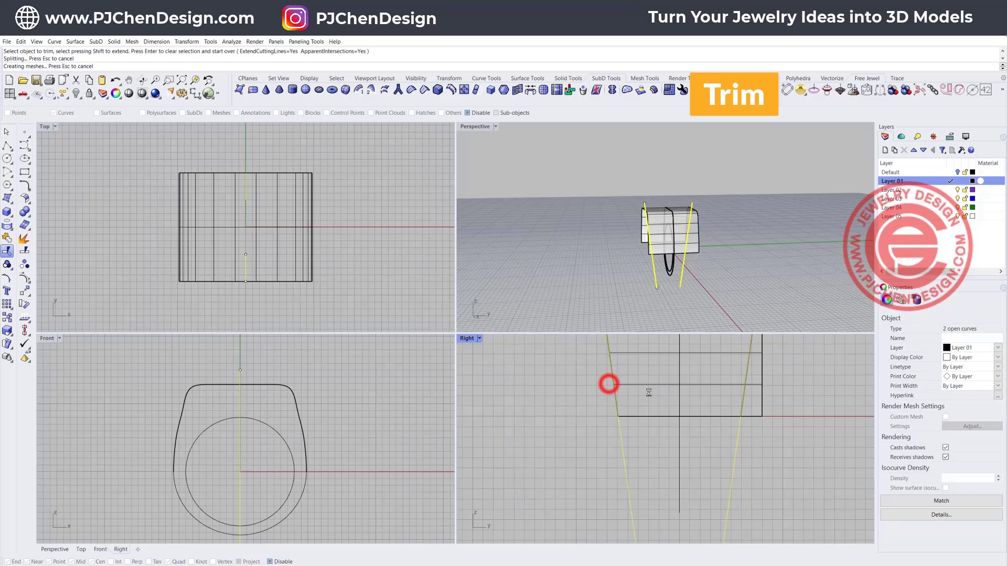
click(753, 383)
click(773, 279)
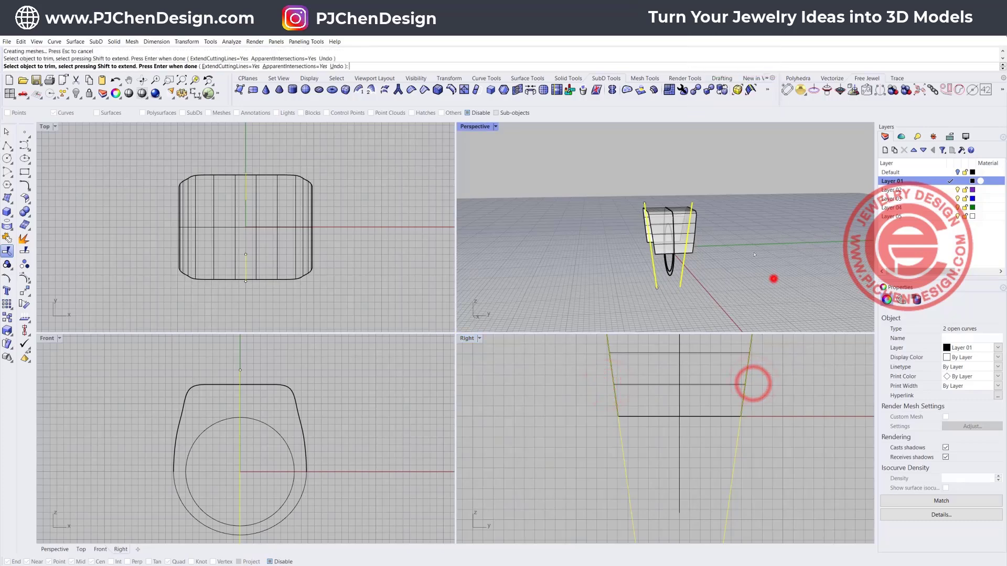
scroll(771, 279, up, 5)
right_drag(770, 278, 724, 217)
key(Return)
click(724, 215)
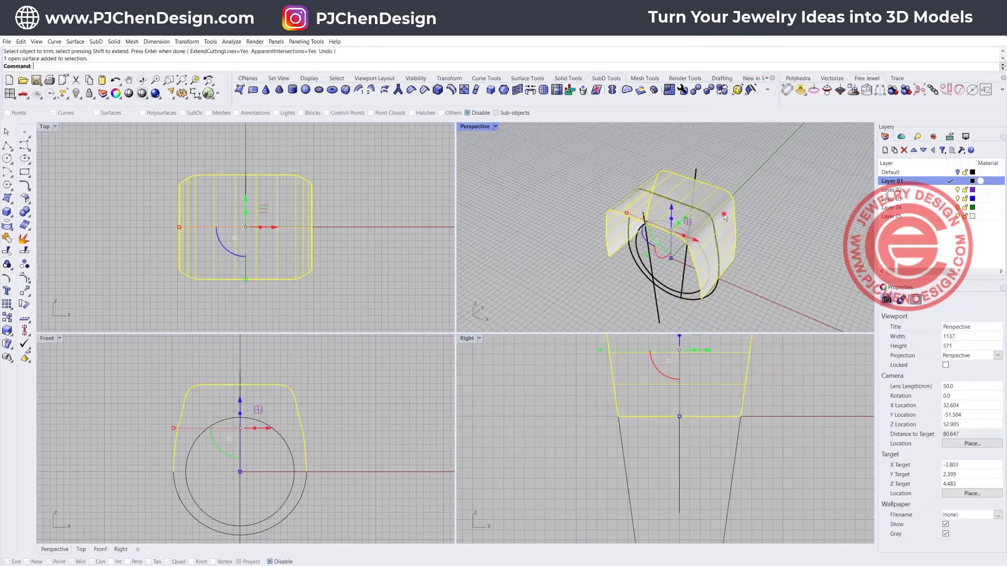
scroll(291, 224, down, 2)
right_drag(290, 223, 216, 221)
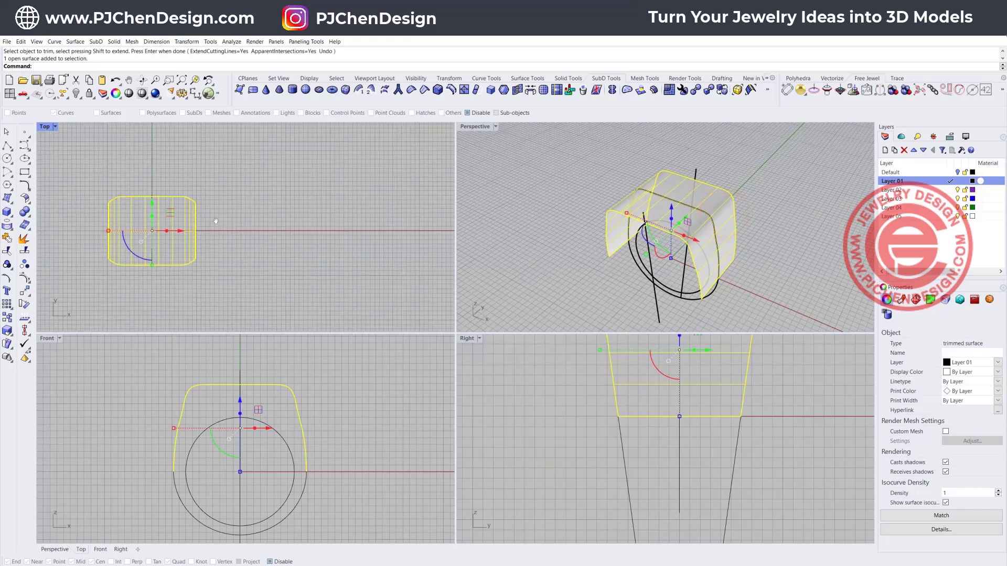
Step: Create flat UV outline curves with CreateUVCrv and move them to the right of the ring
text(CreateUVCrv)
key(Return)
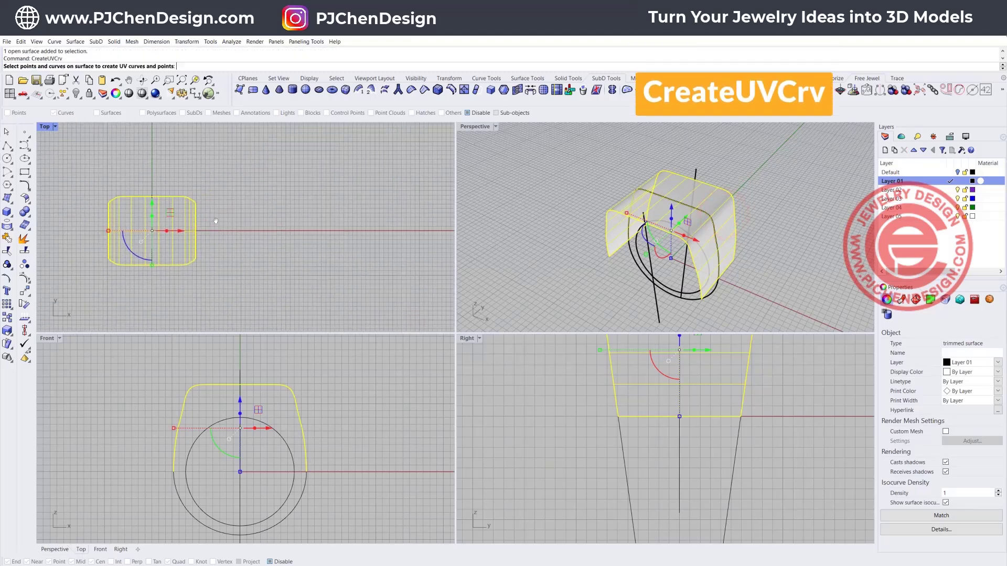
key(Return)
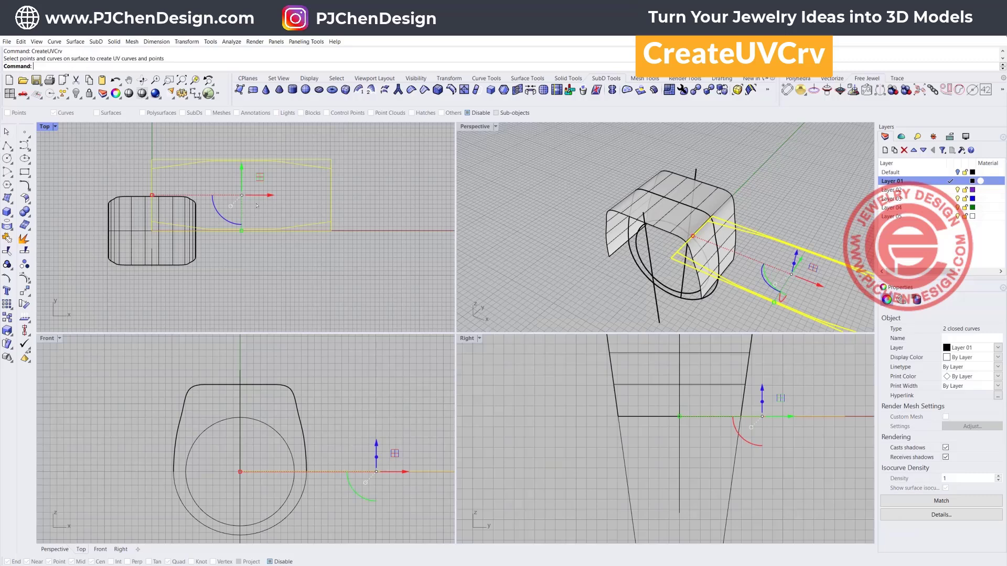
drag(260, 177, 371, 164)
click(361, 268)
right_drag(361, 268, 266, 287)
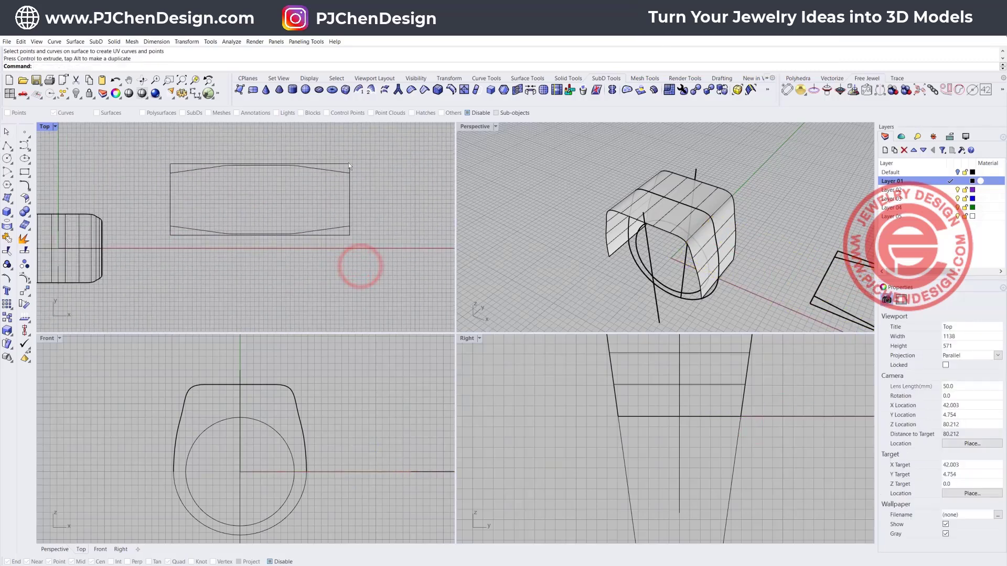
click(348, 162)
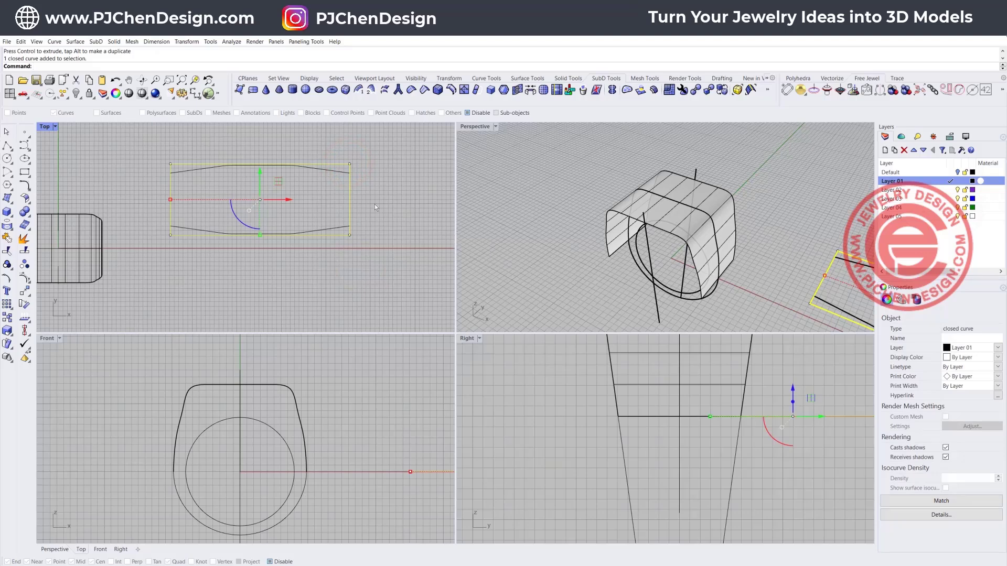
click(340, 173)
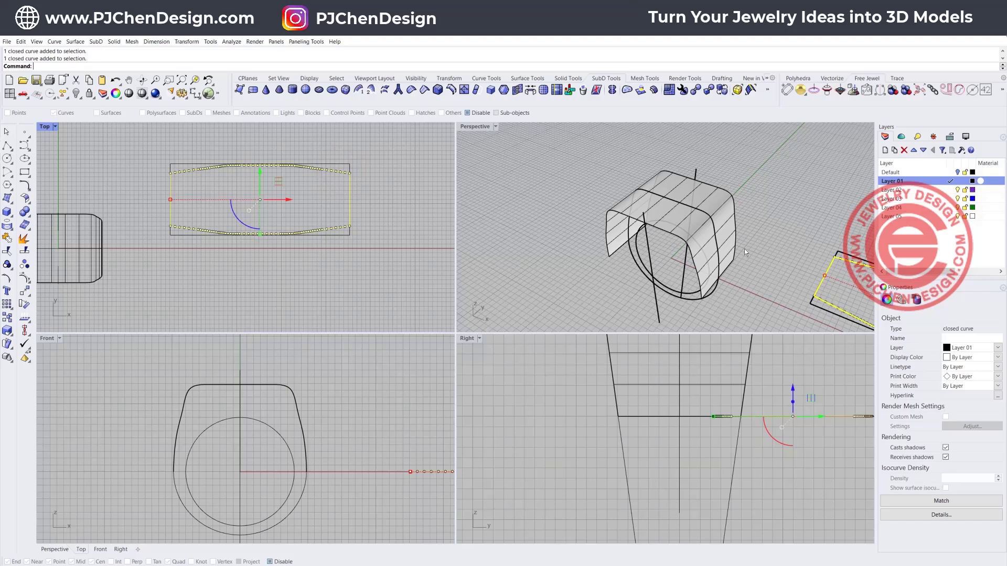
right_drag(705, 265, 381, 234)
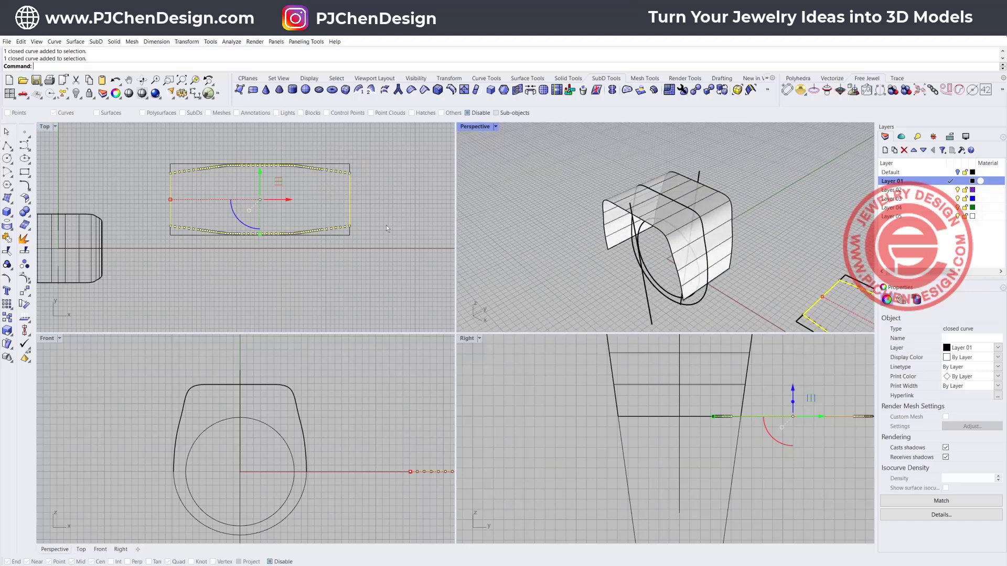
click(390, 221)
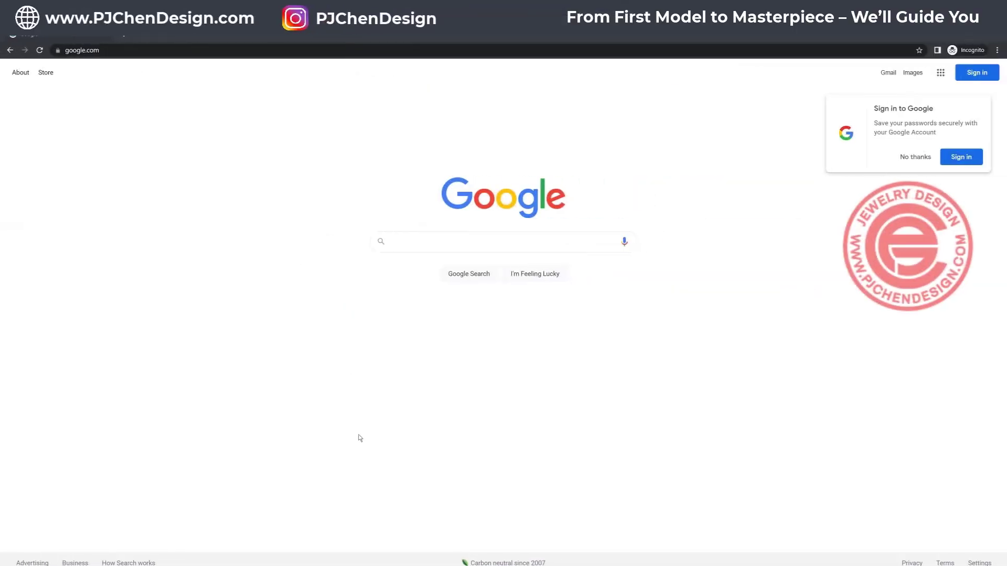
Step: Search Google for 'nuggle ring', accept the 'nugget ring' correction, and browse the ring results
click(519, 237)
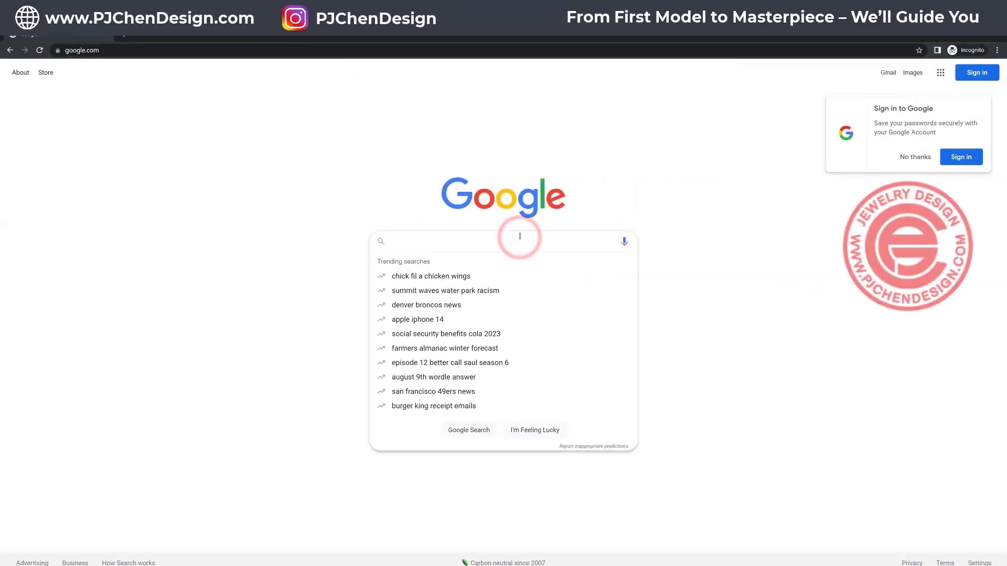
text(nuggl)
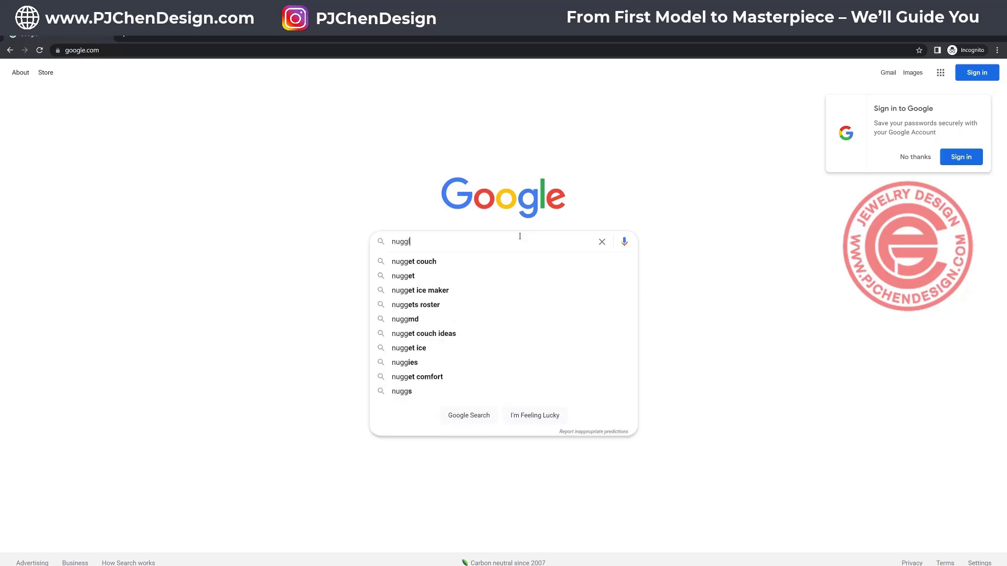
text(e ring)
key(Return)
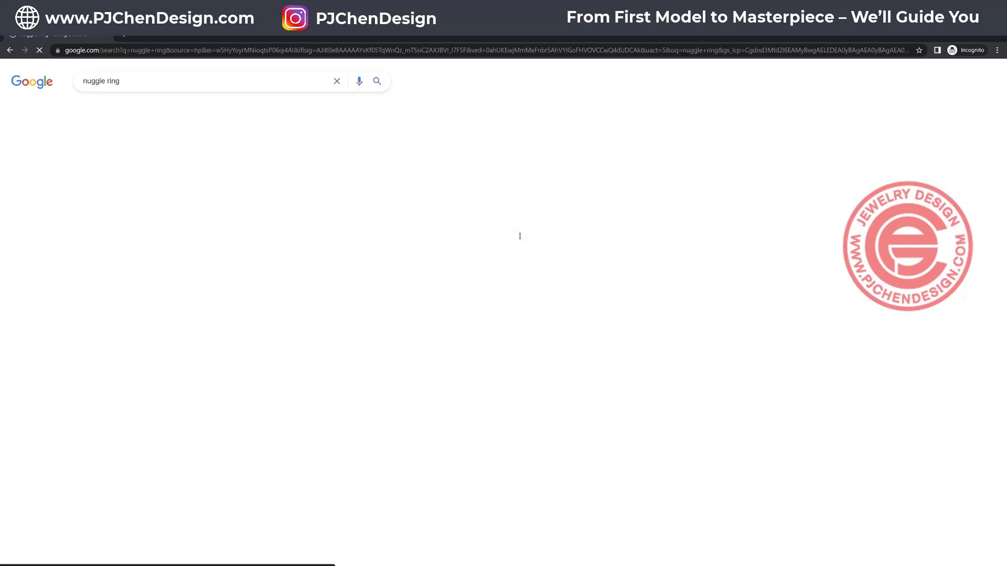
click(173, 150)
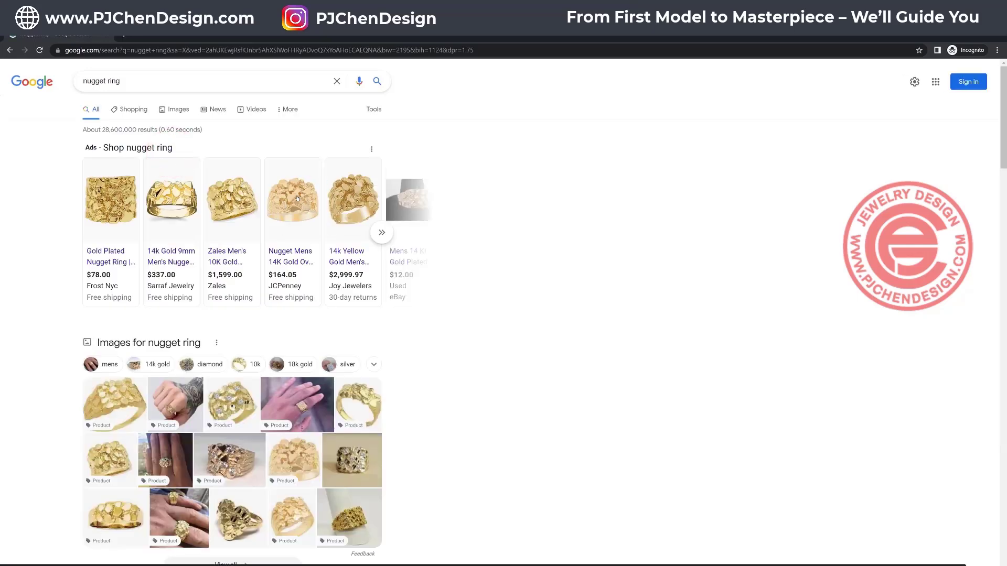
scroll(402, 334, down, 2)
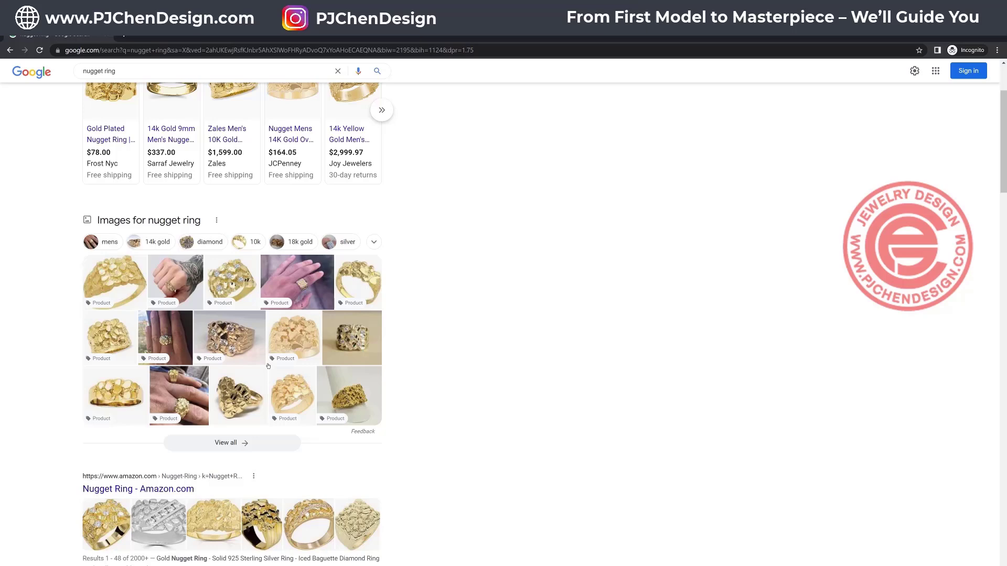
scroll(301, 320, down, 2)
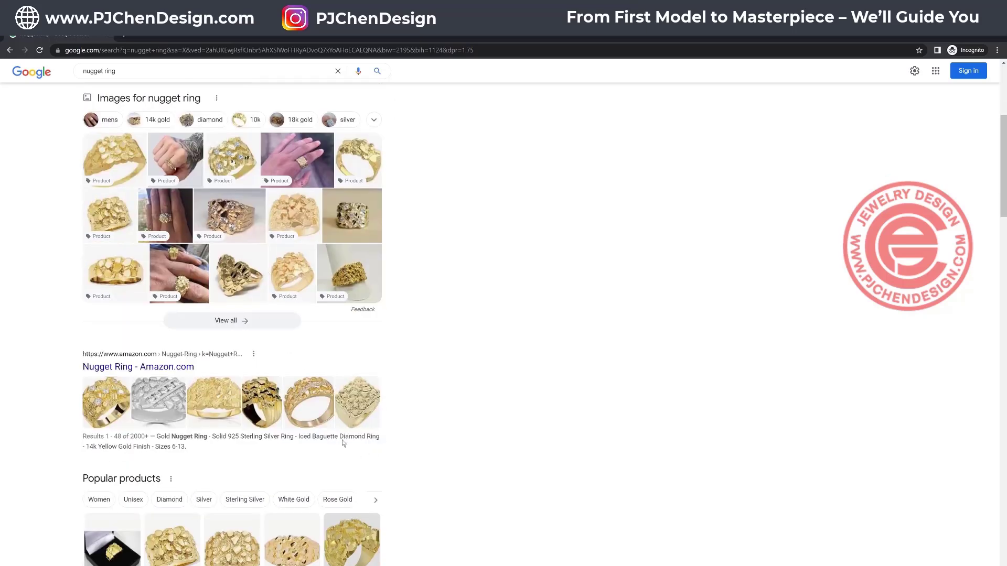
scroll(302, 393, down, 6)
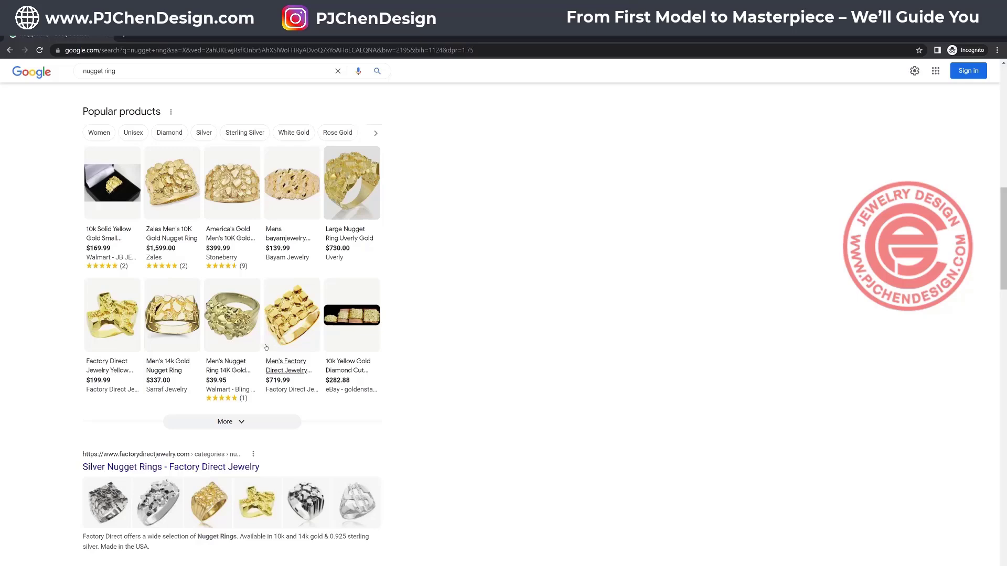
scroll(295, 325, up, 1)
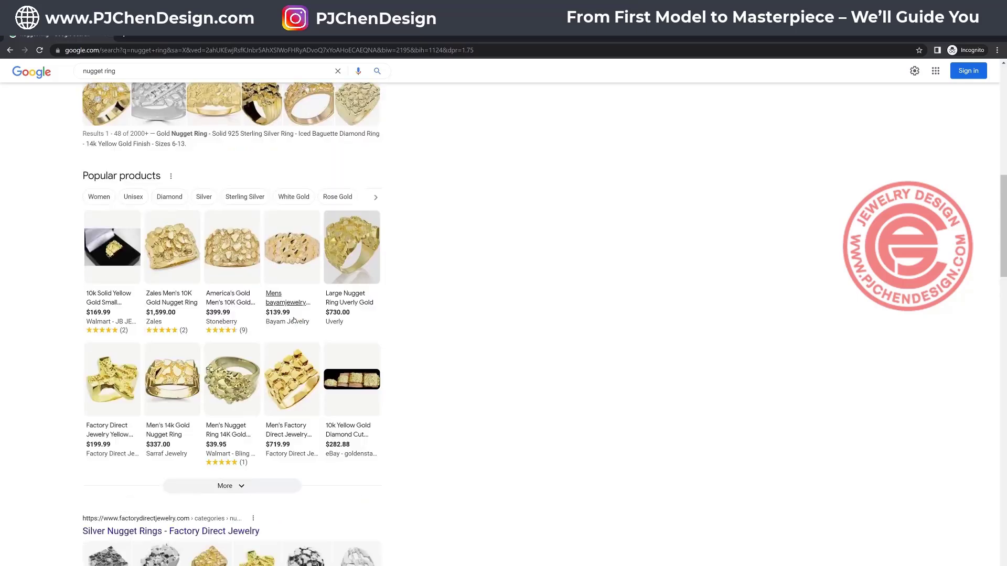
scroll(297, 222, down, 3)
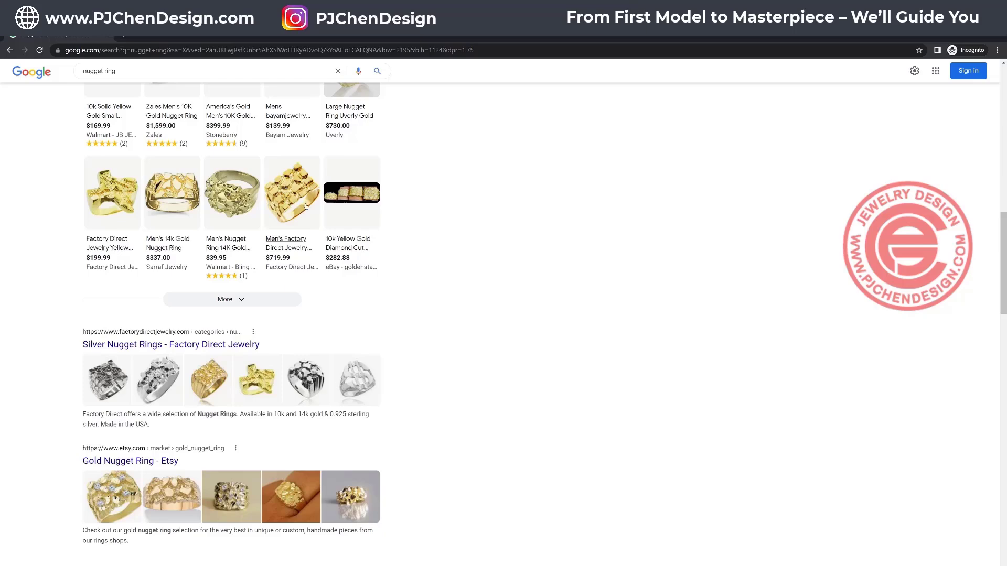
scroll(306, 207, down, 4)
scroll(305, 207, up, 10)
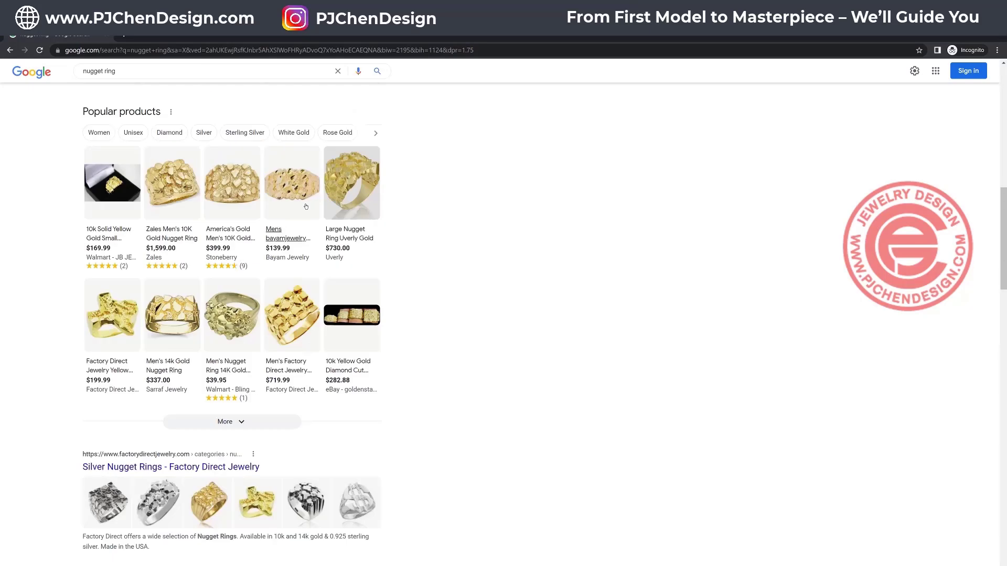
Step: Search Google Images for 'nugget' alone and browse the image results
click(136, 77)
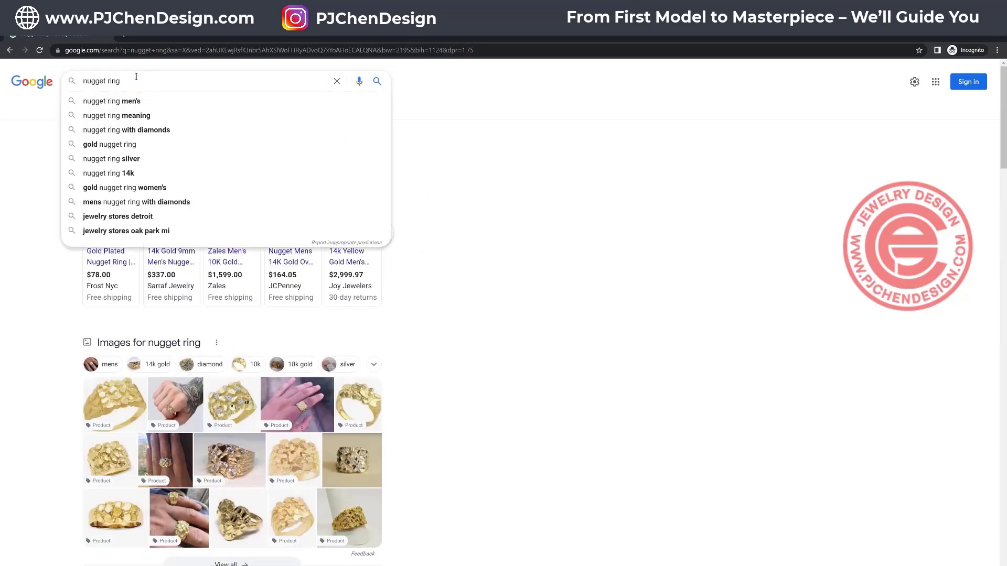
key(BackSpace)
key(BackSpace)
key(BackSpace)
key(BackSpace)
key(Return)
click(176, 110)
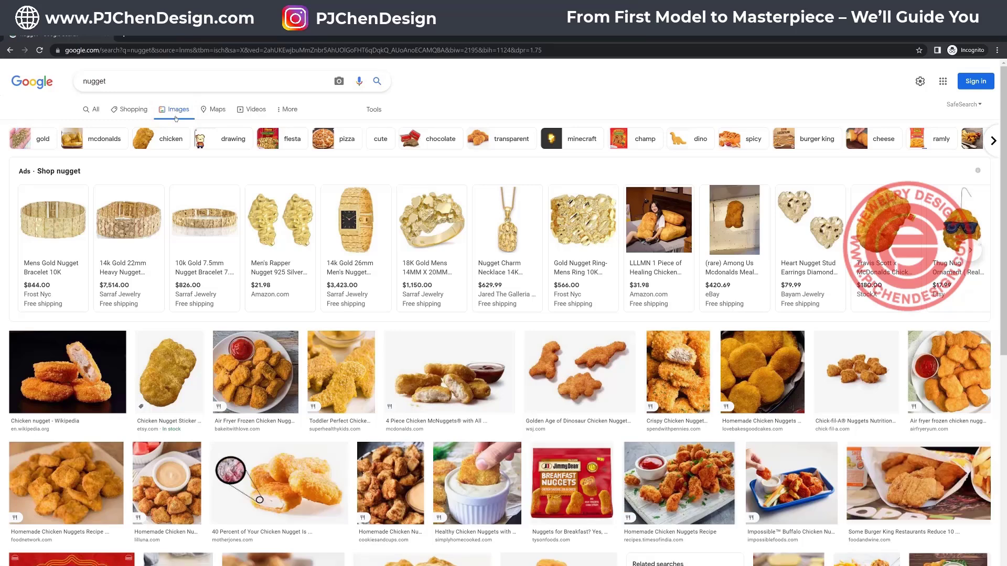
click(942, 354)
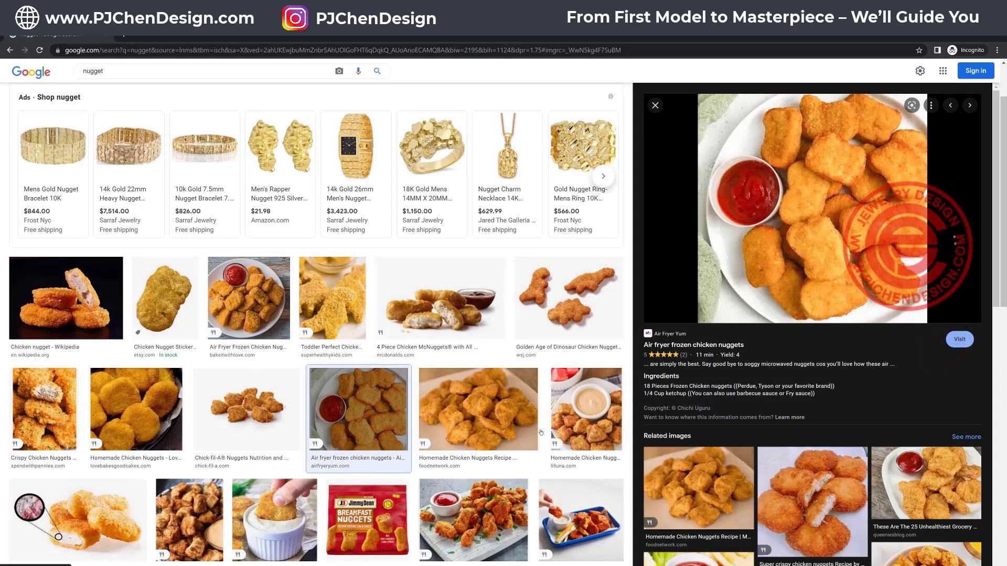
scroll(346, 358, down, 5)
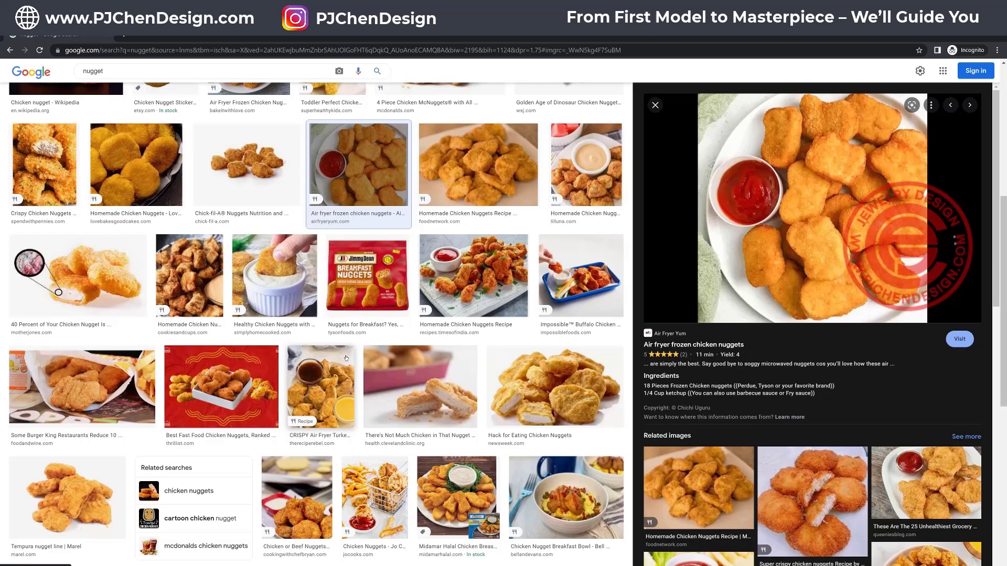
scroll(346, 358, down, 7)
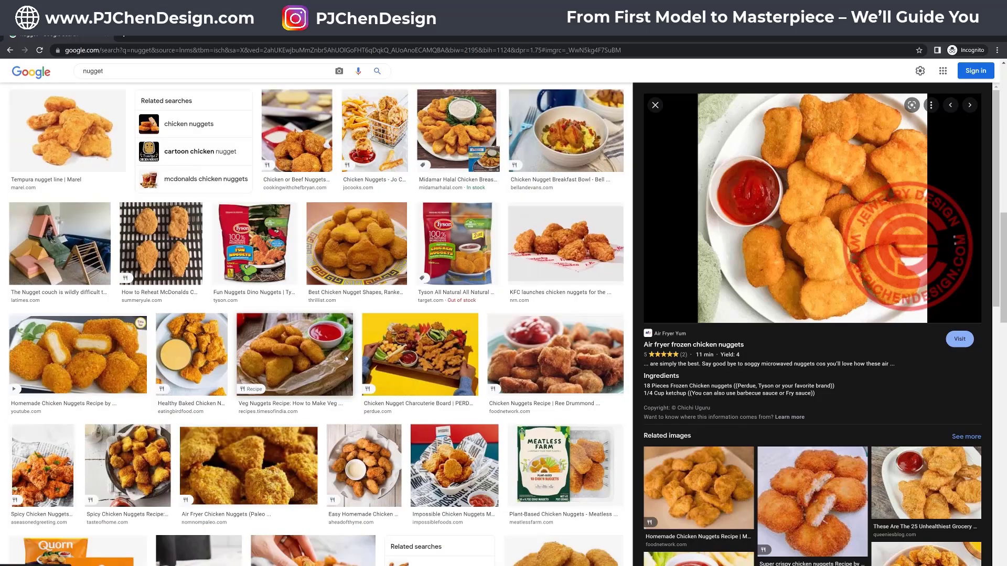
scroll(346, 358, down, 7)
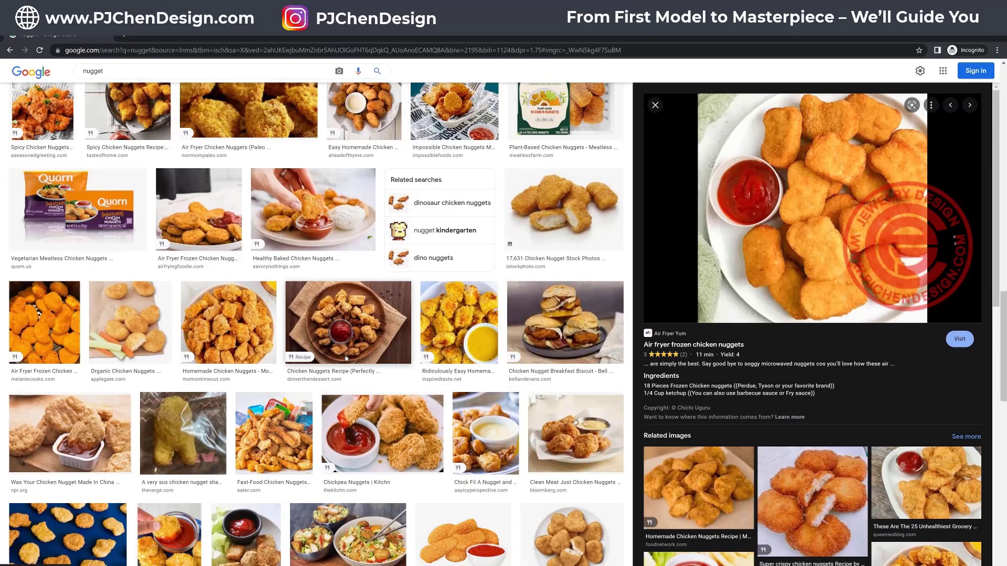
key(Home)
Step: Replace the query with 'pebble' and scroll through the pebble image results
double_click(116, 78)
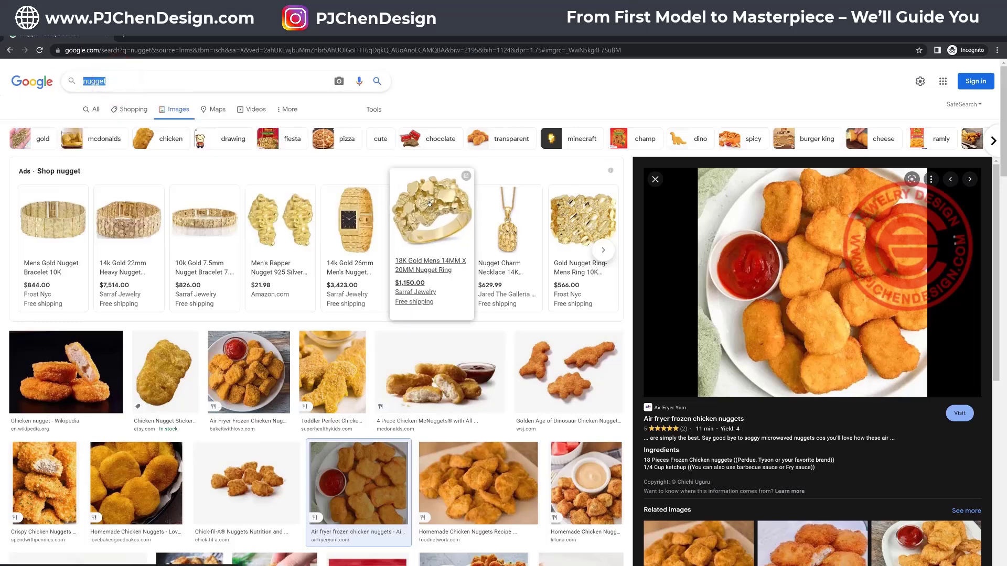
text(pebble)
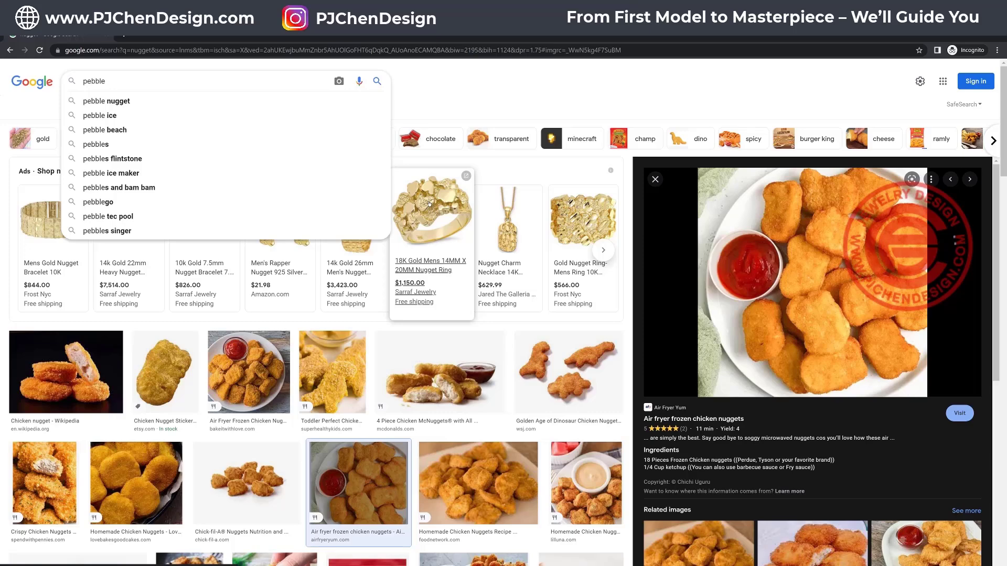
key(Return)
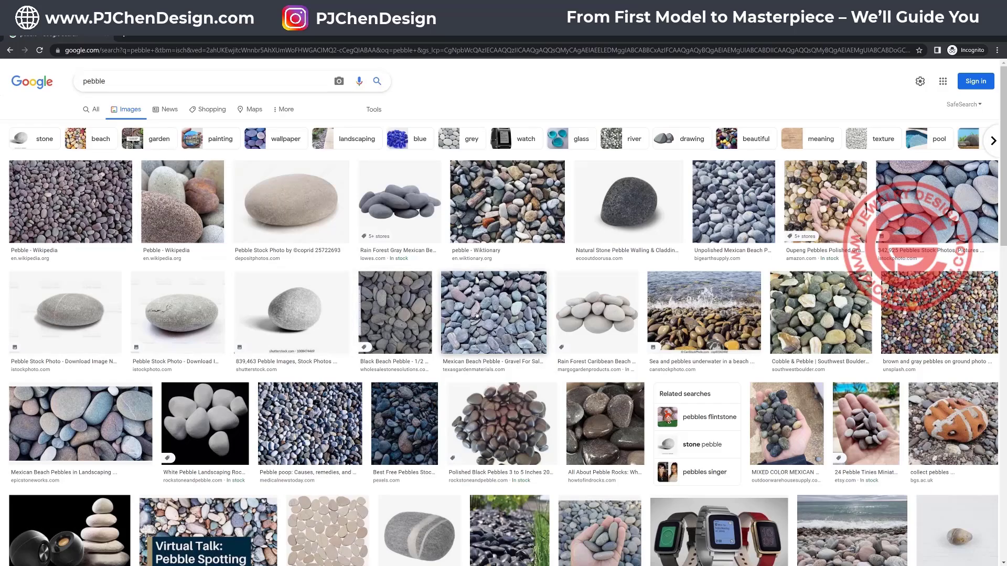
scroll(476, 315, down, 5)
scroll(476, 314, down, 4)
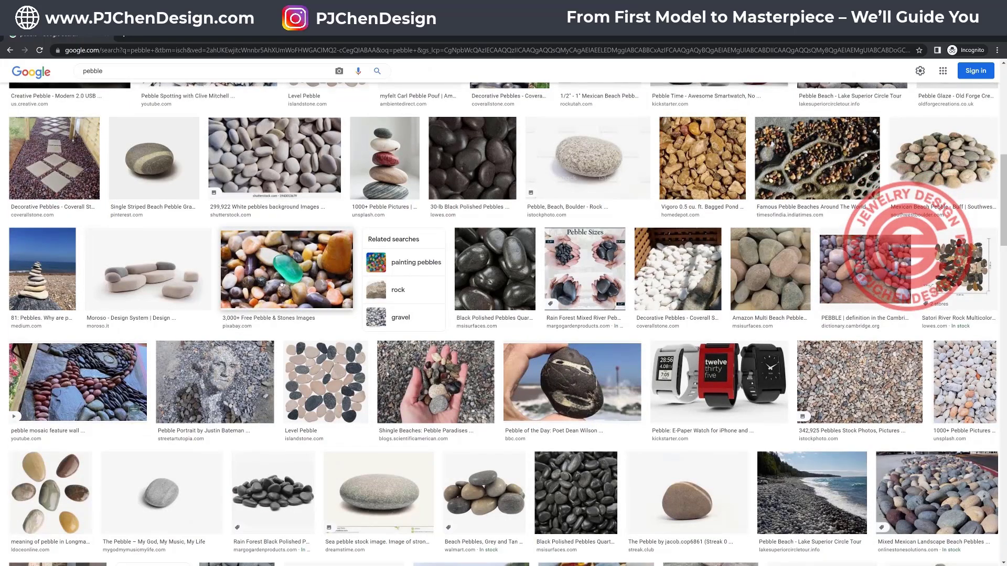
scroll(479, 399, down, 5)
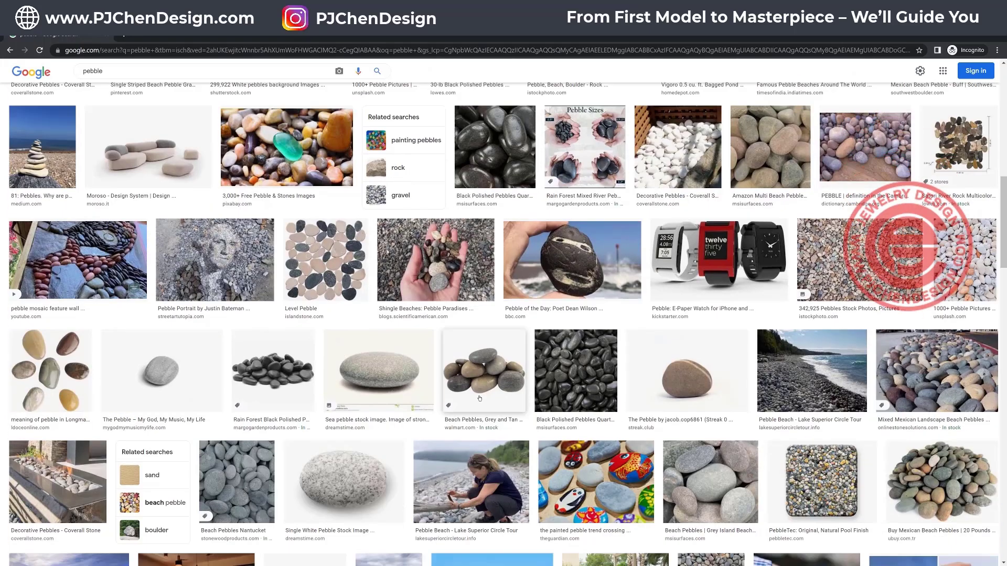
scroll(478, 398, down, 3)
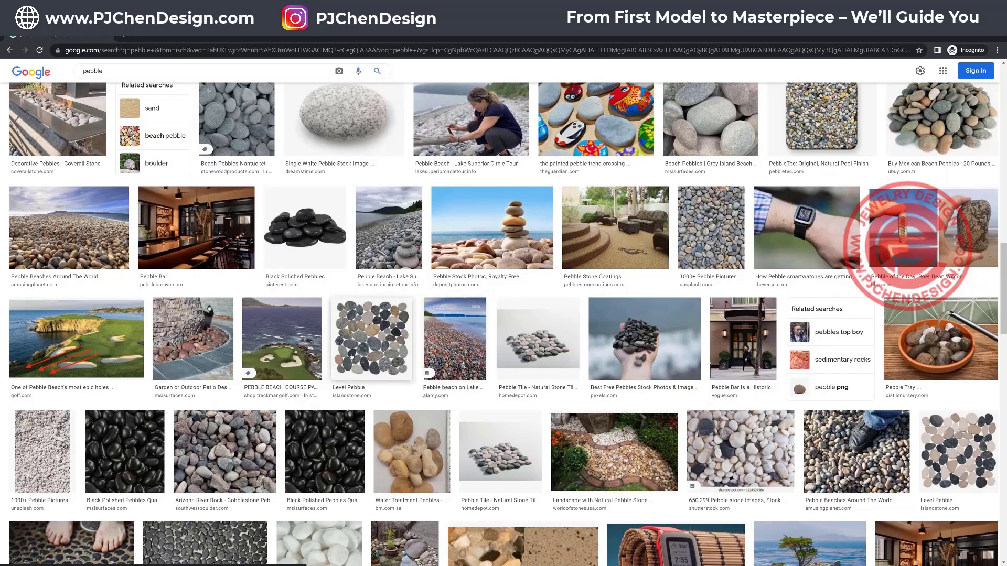
scroll(351, 356, down, 5)
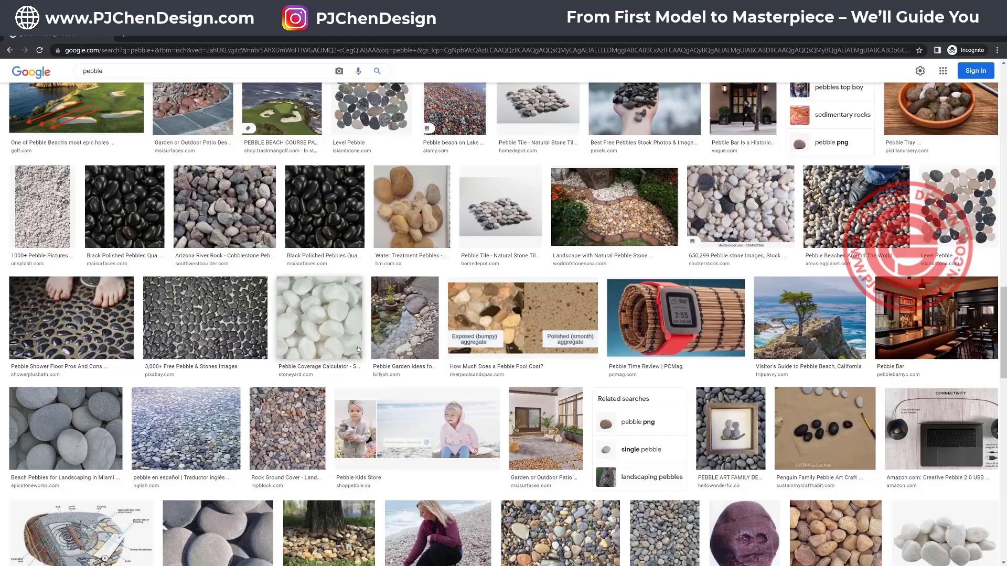
scroll(358, 350, up, 10)
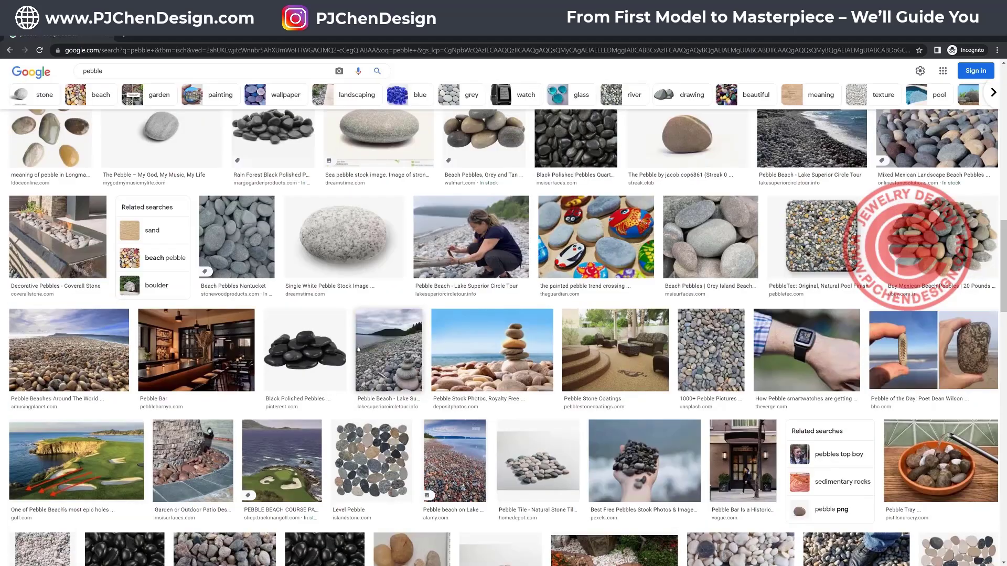
scroll(472, 357, up, 5)
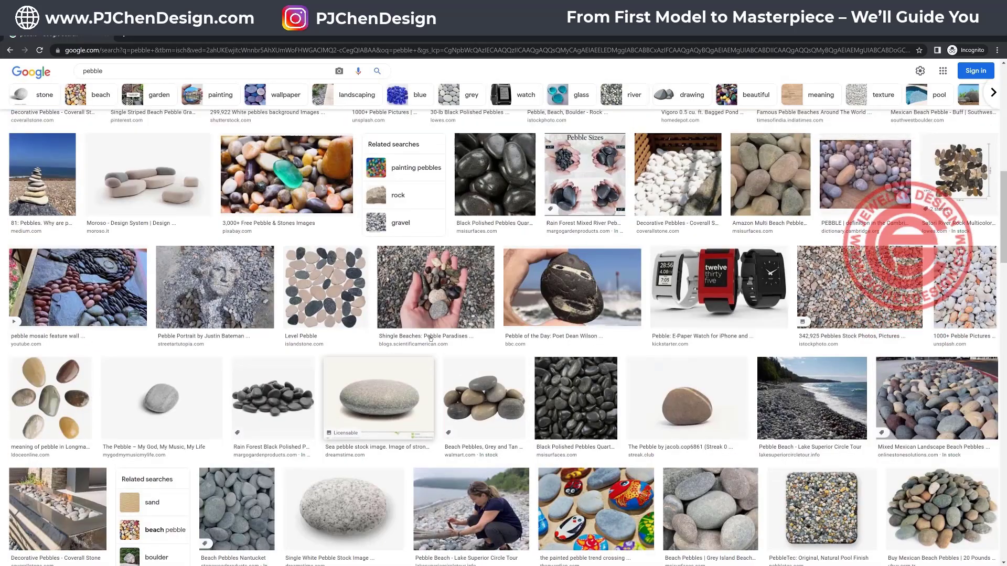
Step: Preview several pebble photos, ending on the grey stone pebbles image
click(458, 279)
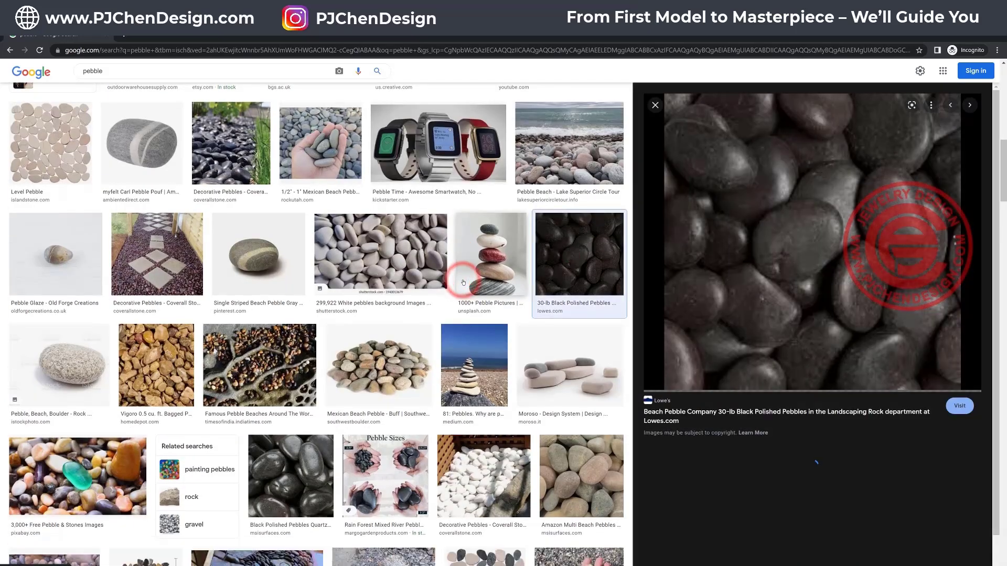
click(403, 274)
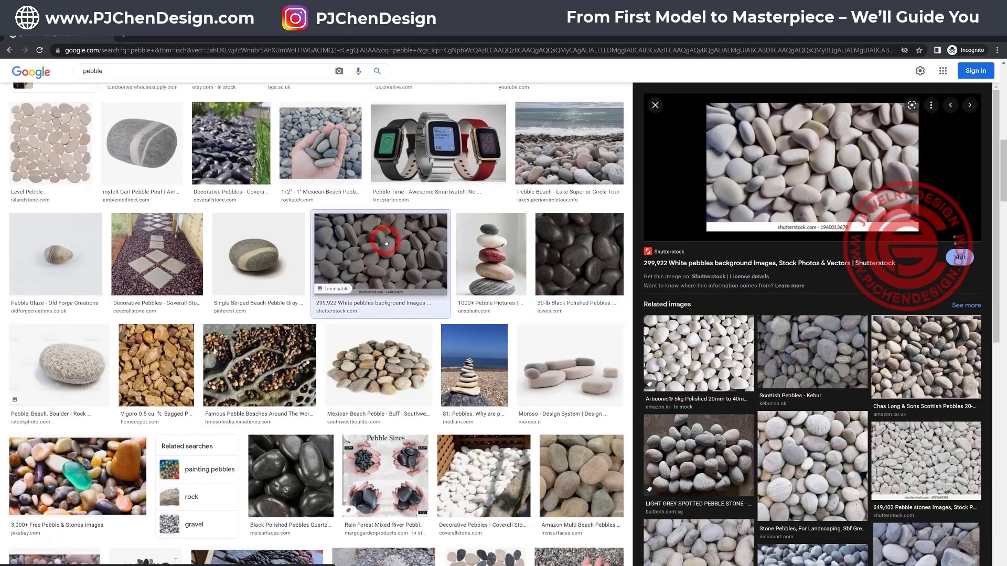
click(819, 449)
Step: Save the previewed stone pebbles image into the nugget ring project folder
right_click(769, 181)
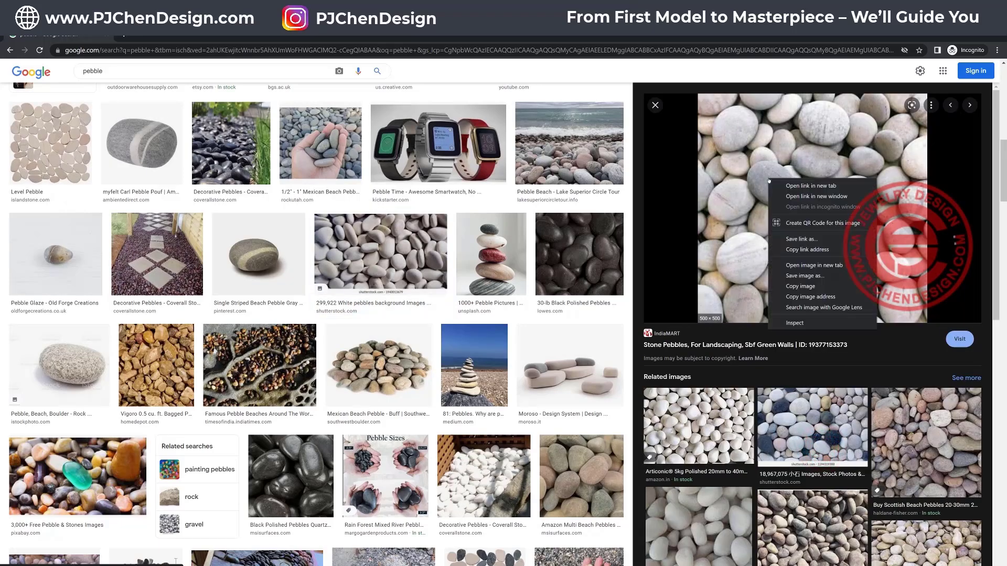
click(820, 278)
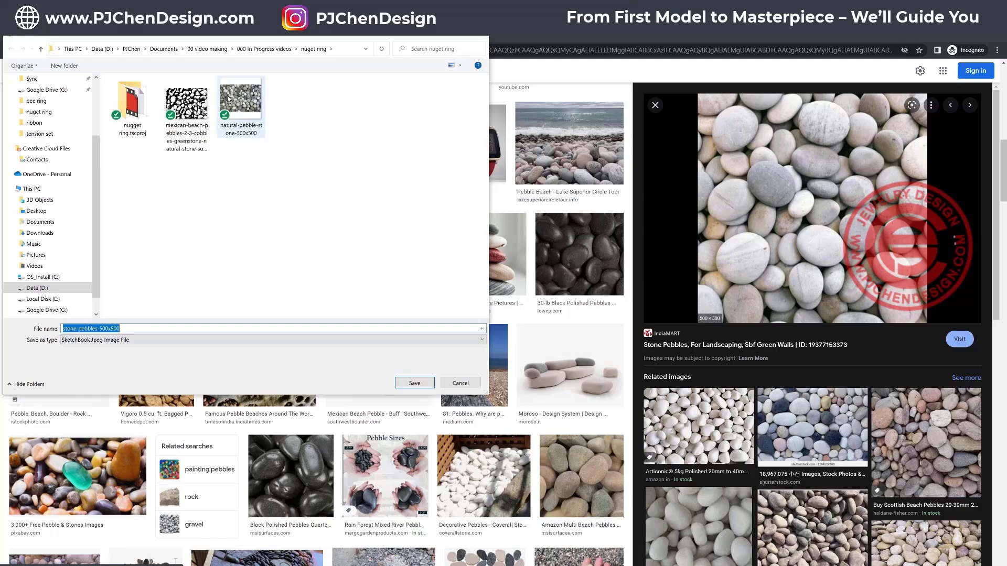
click(416, 383)
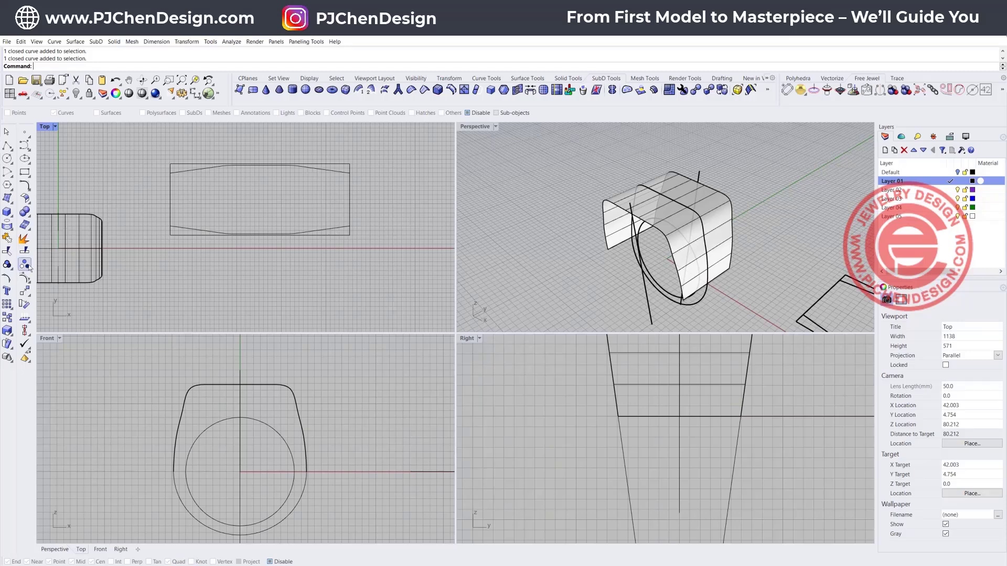
Step: Create a 5 mm high heightfield from natural-pebble-stone-500x500 spanning the ring top in Top view
click(12, 203)
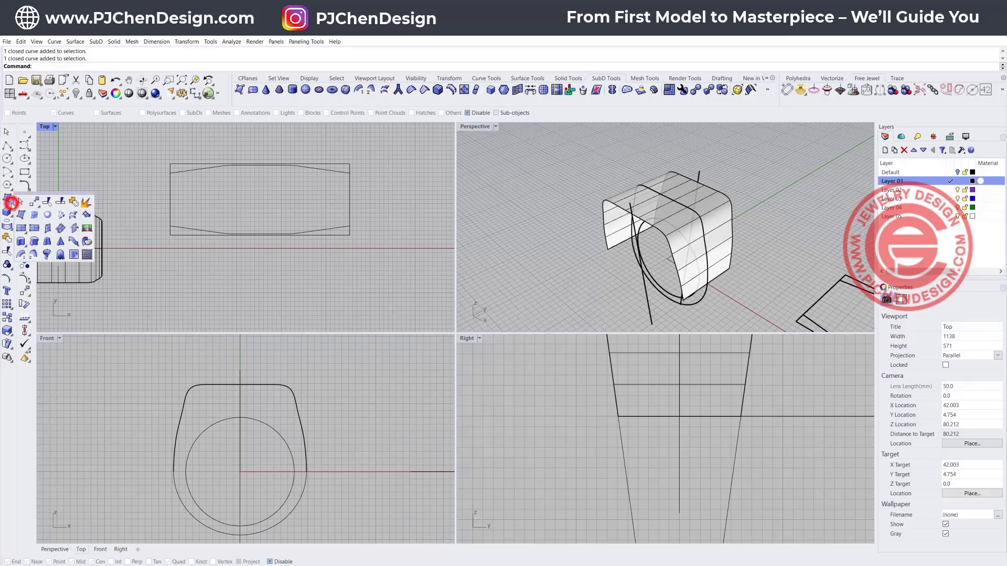
click(78, 259)
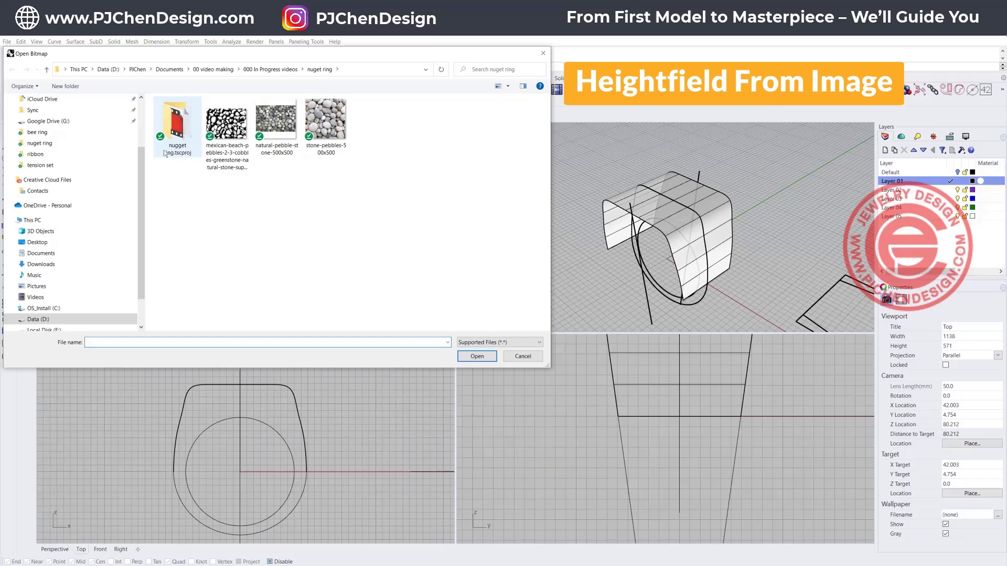
click(278, 121)
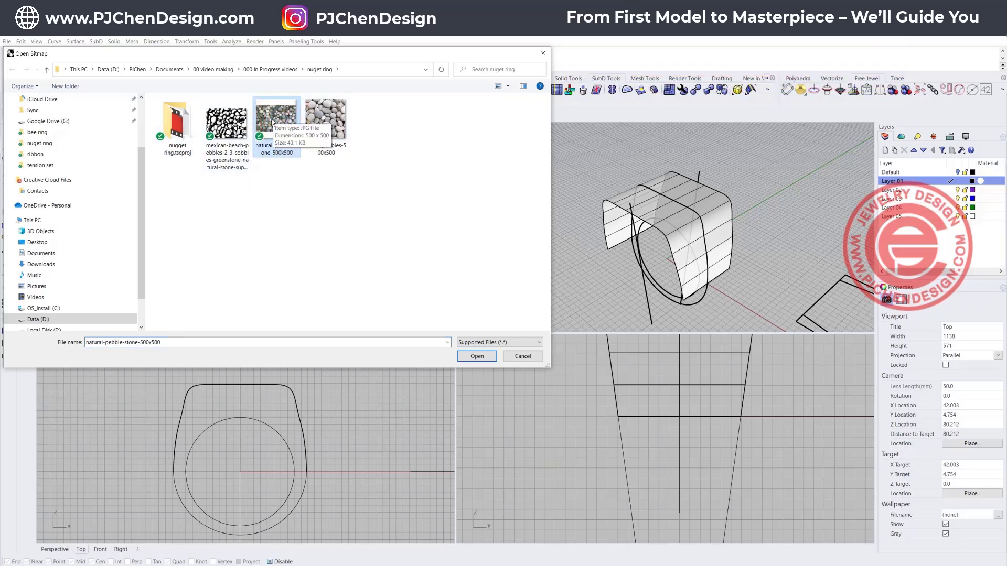
click(477, 356)
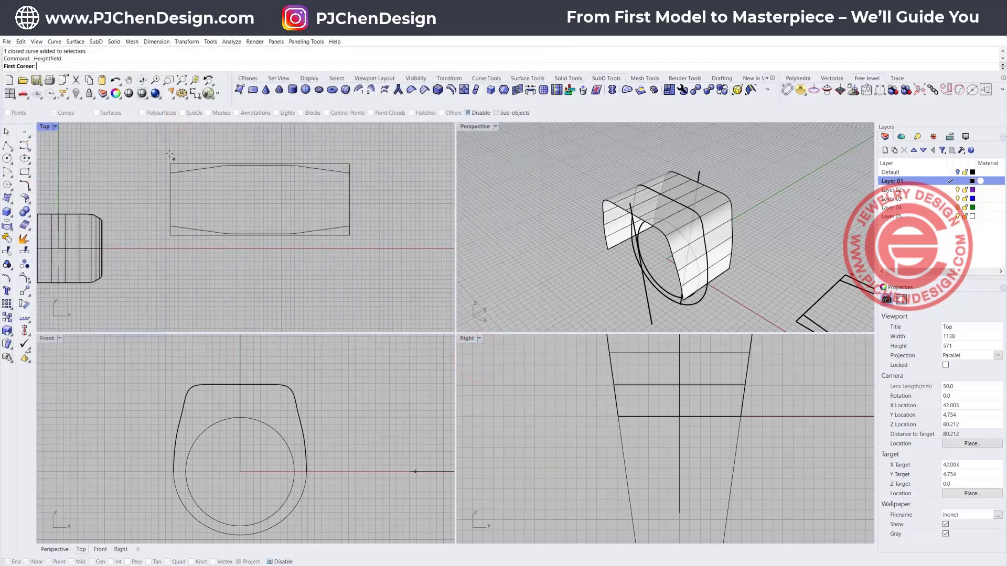
scroll(215, 194, down, 3)
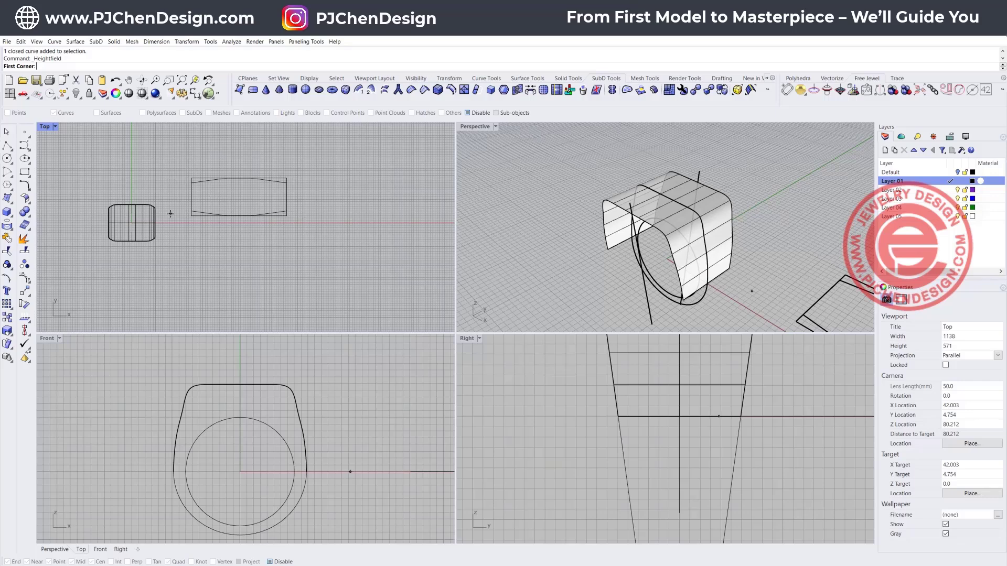
click(185, 220)
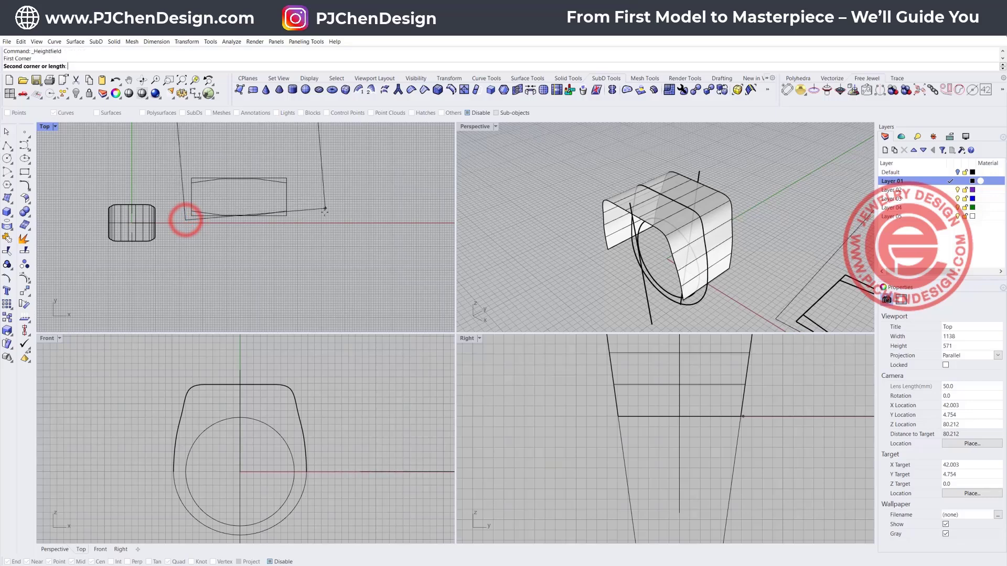
double_click(45, 126)
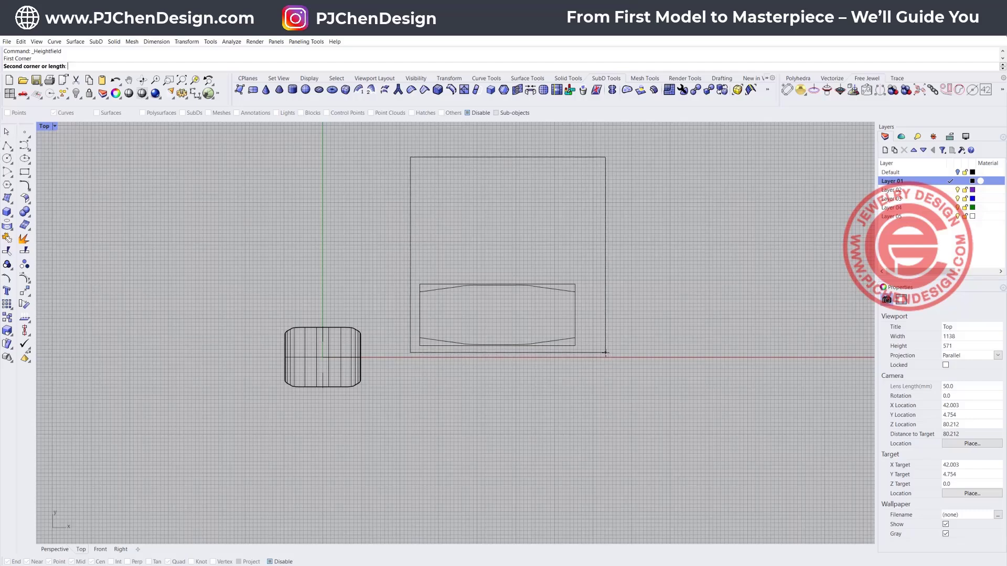
click(605, 353)
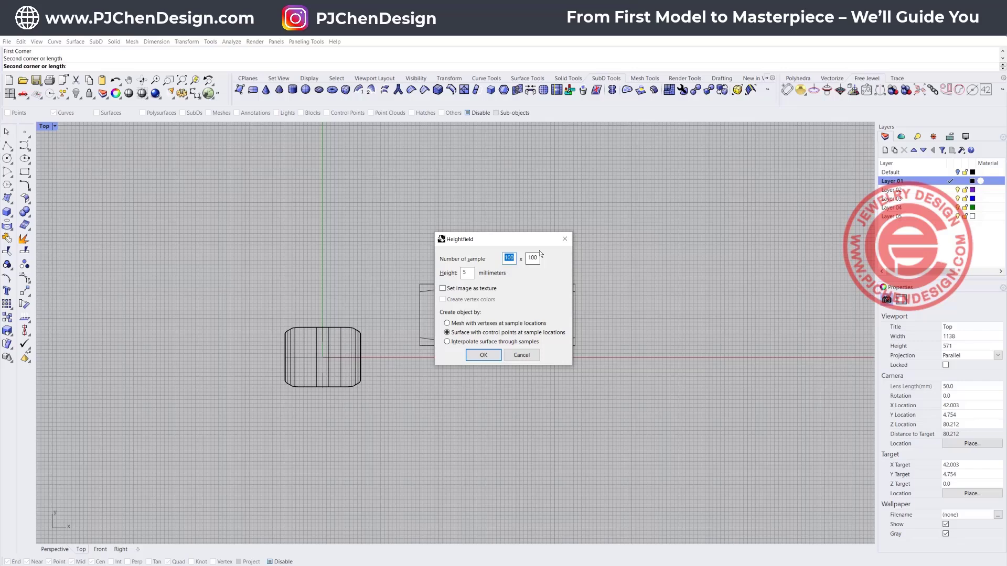
click(479, 356)
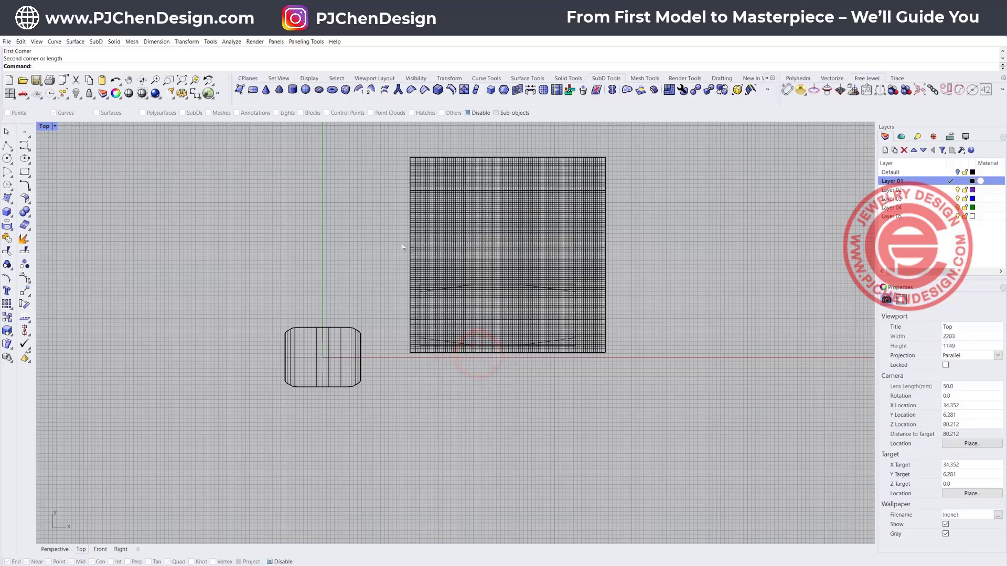
Step: Set the maximized Perspective view to Rendered and orbit to inspect the pebble surface
double_click(45, 126)
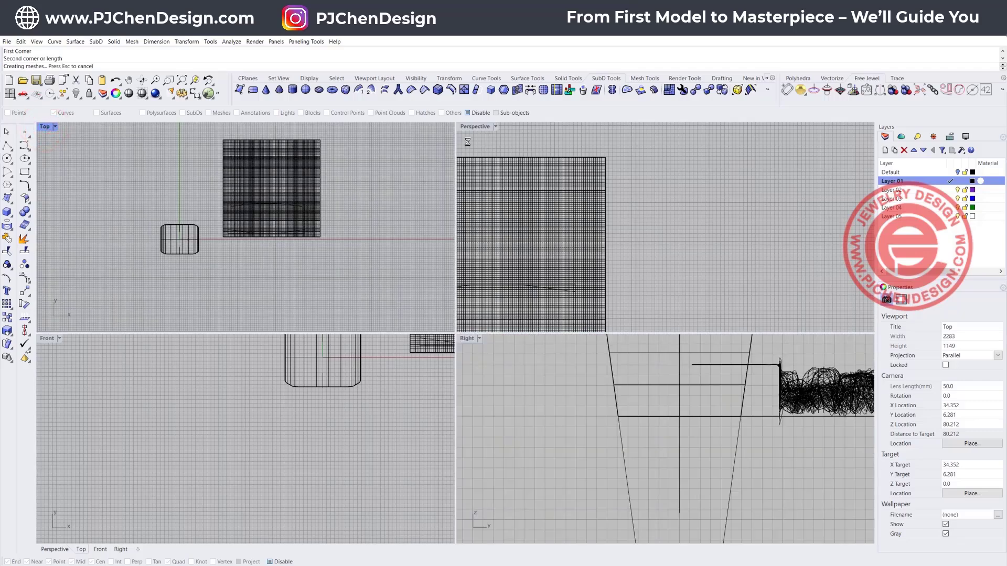
double_click(474, 126)
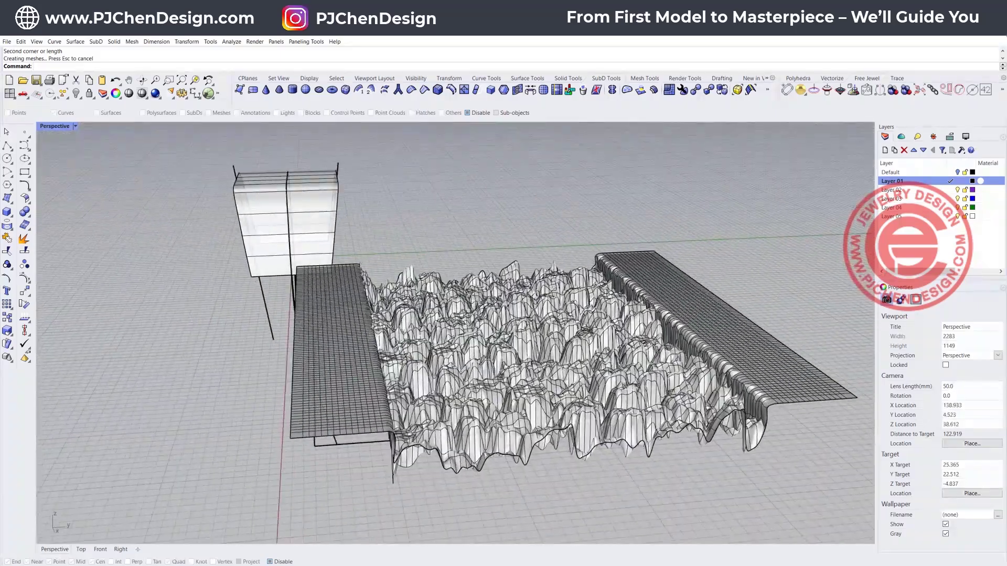
click(74, 127)
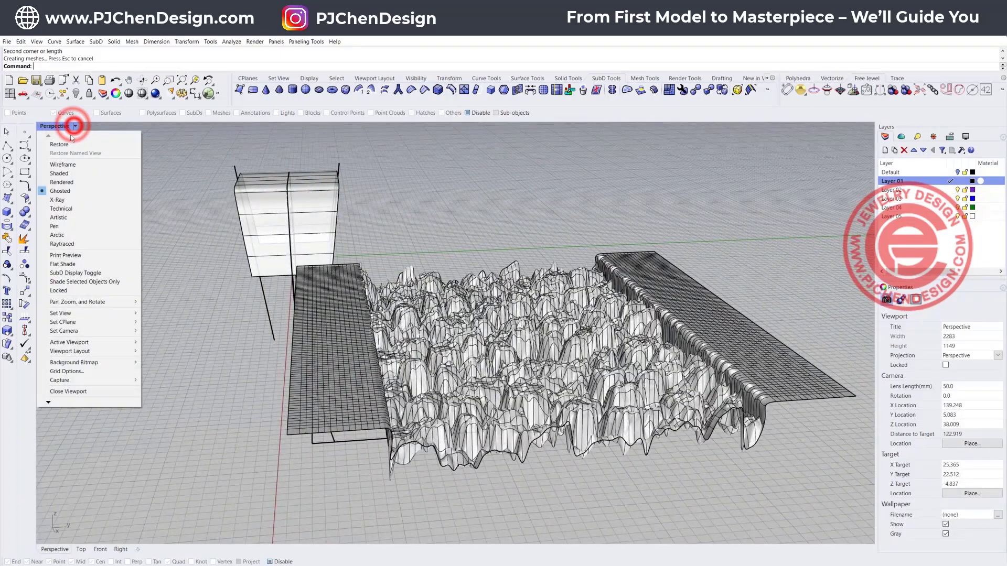
click(65, 184)
right_drag(545, 372, 588, 386)
scroll(544, 334, up, 8)
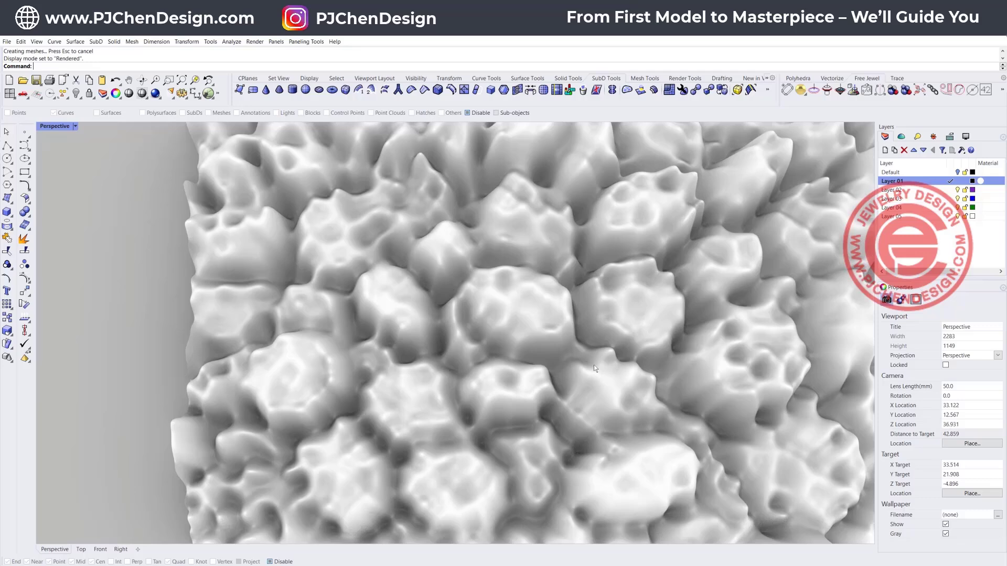
scroll(593, 365, down, 8)
right_drag(627, 365, 656, 261)
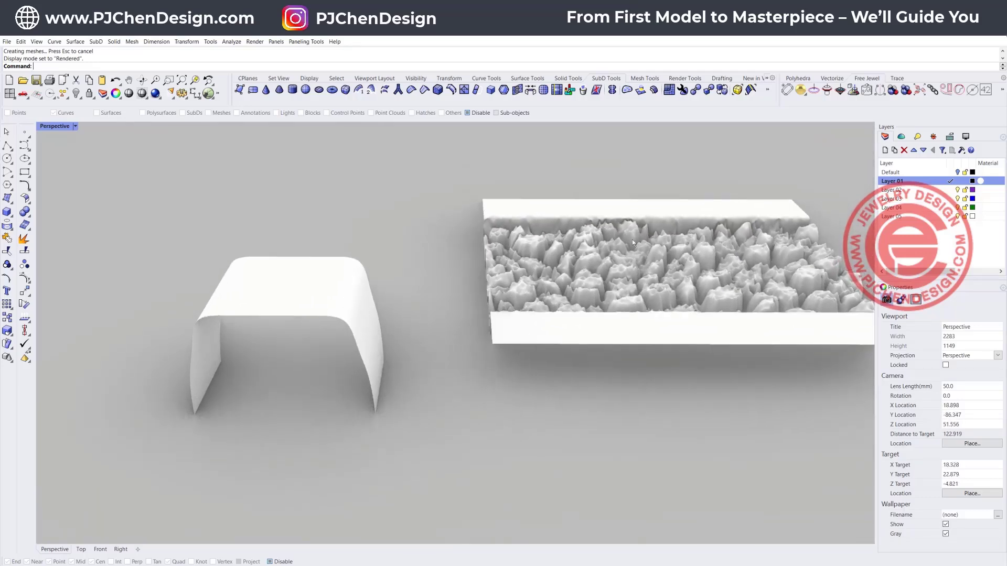
double_click(56, 127)
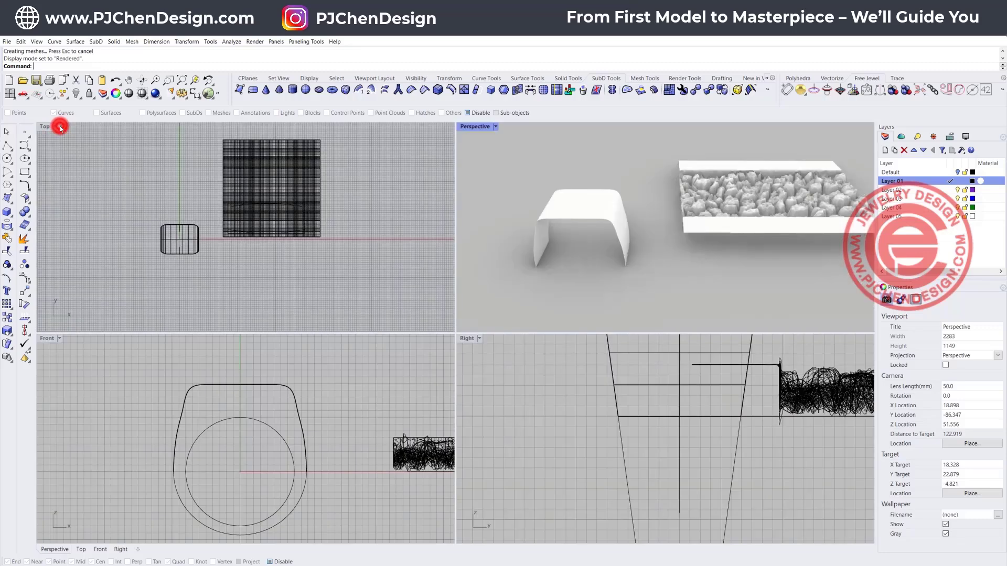
Step: Show the pebble surface's control points and flatten its upper points in the Front view
right_drag(304, 385, 44, 416)
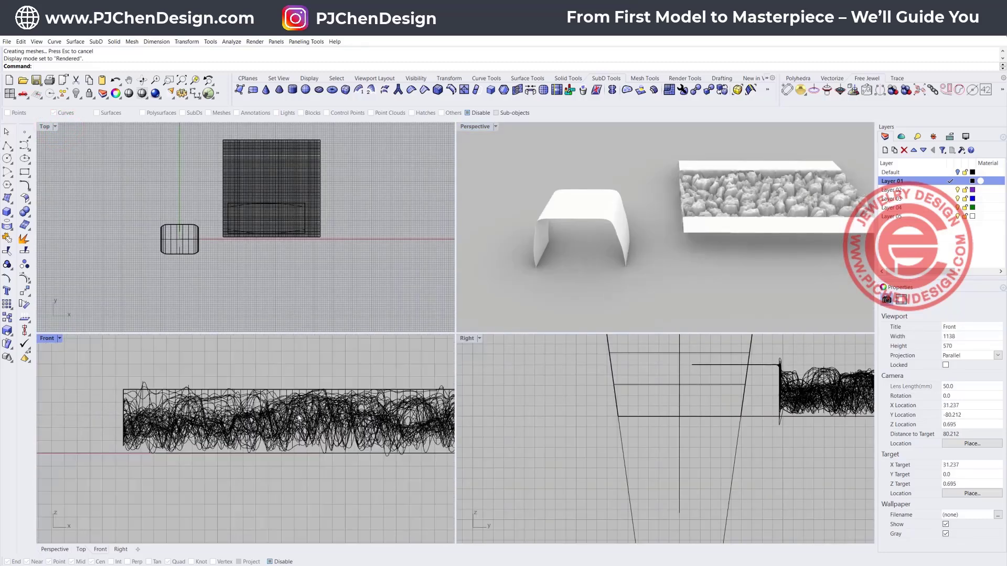
click(274, 418)
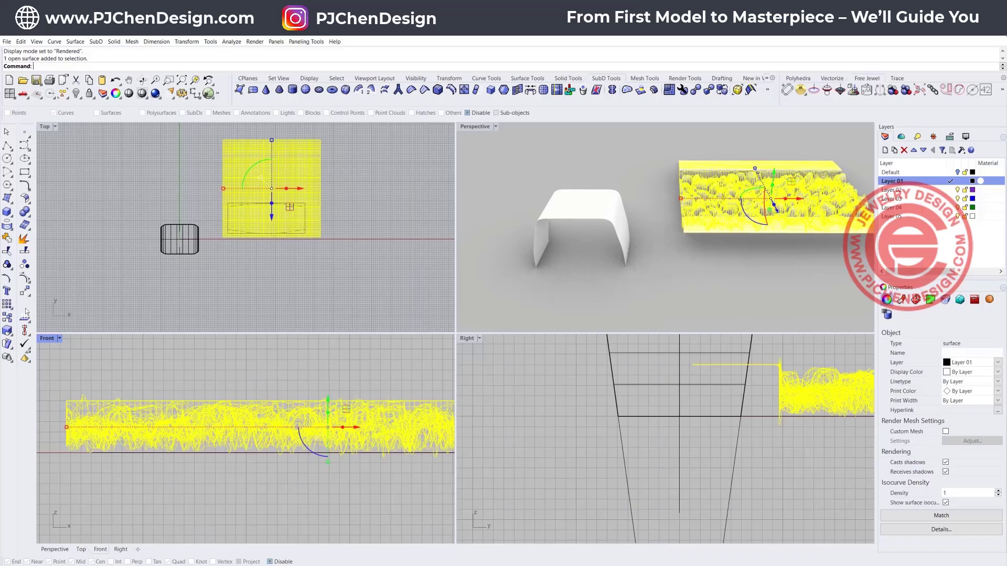
click(25, 278)
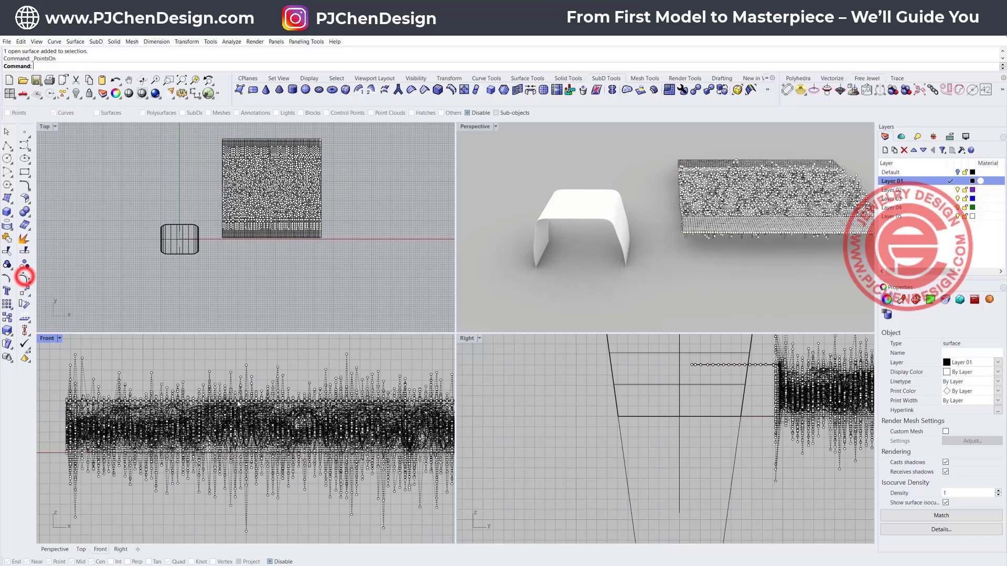
click(46, 337)
double_click(46, 337)
scroll(225, 253, down, 5)
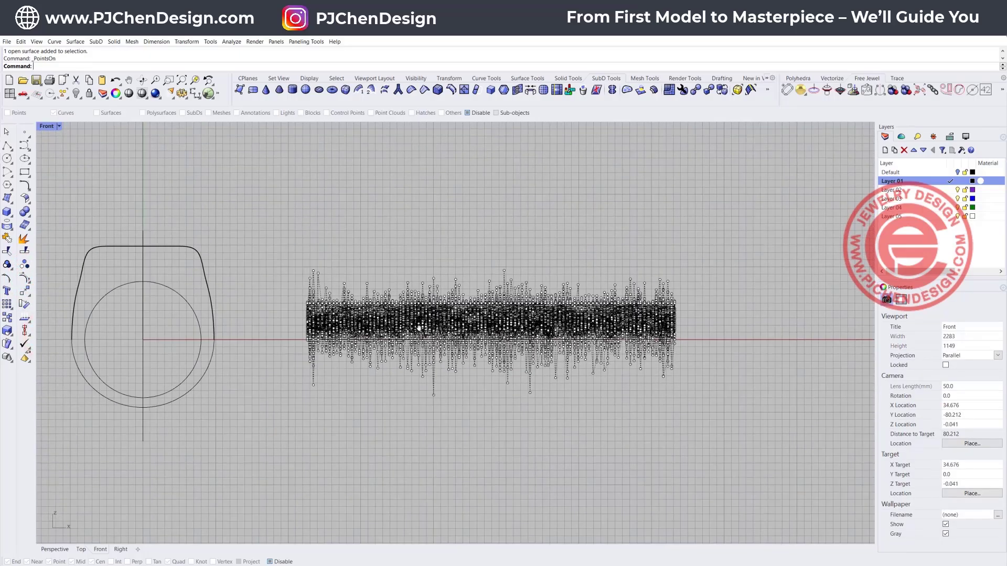
drag(227, 248, 691, 320)
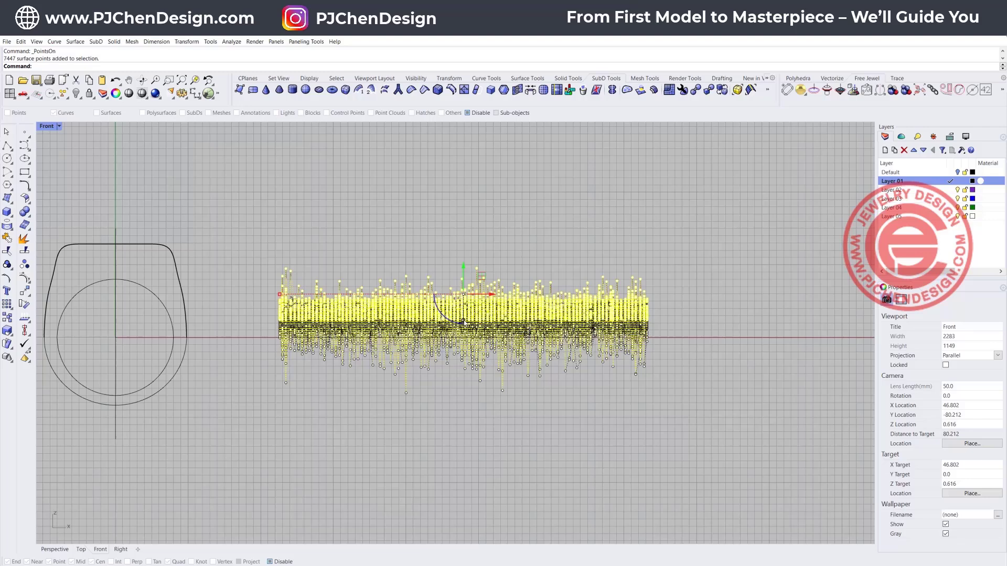
click(464, 322)
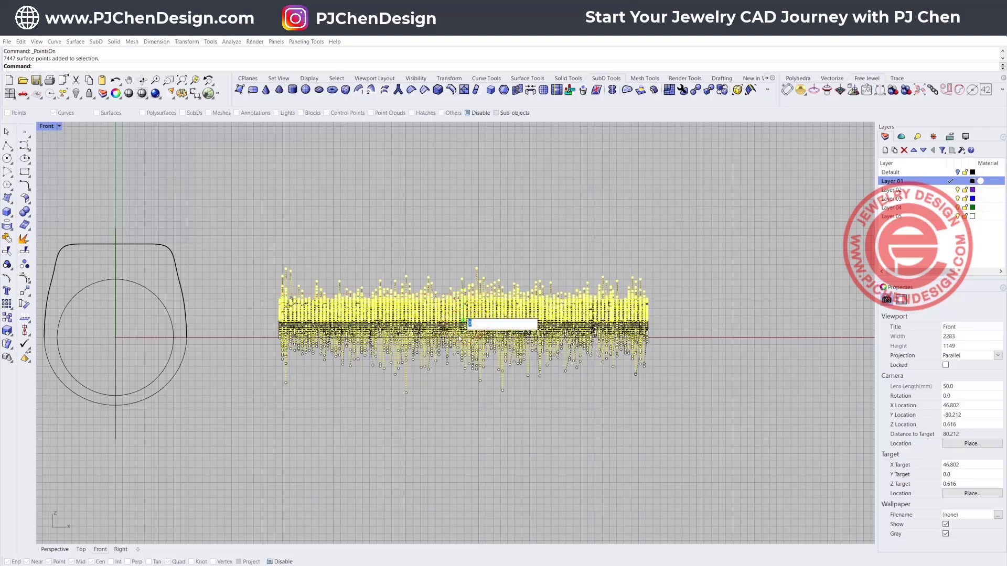
key(Return)
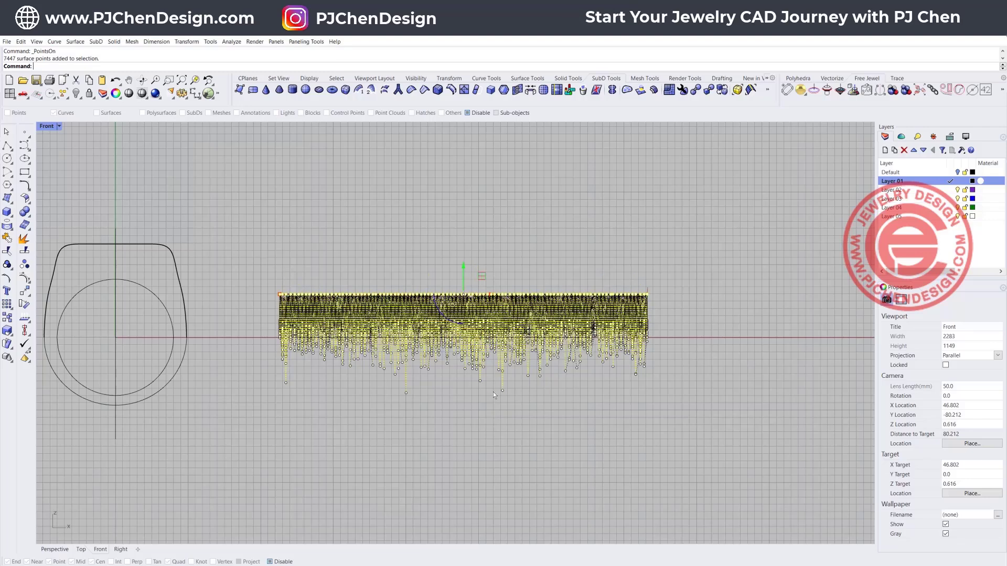
Step: Scale the lower point rows to 0 vertically and move them onto the bottom row
click(435, 413)
drag(243, 307, 758, 444)
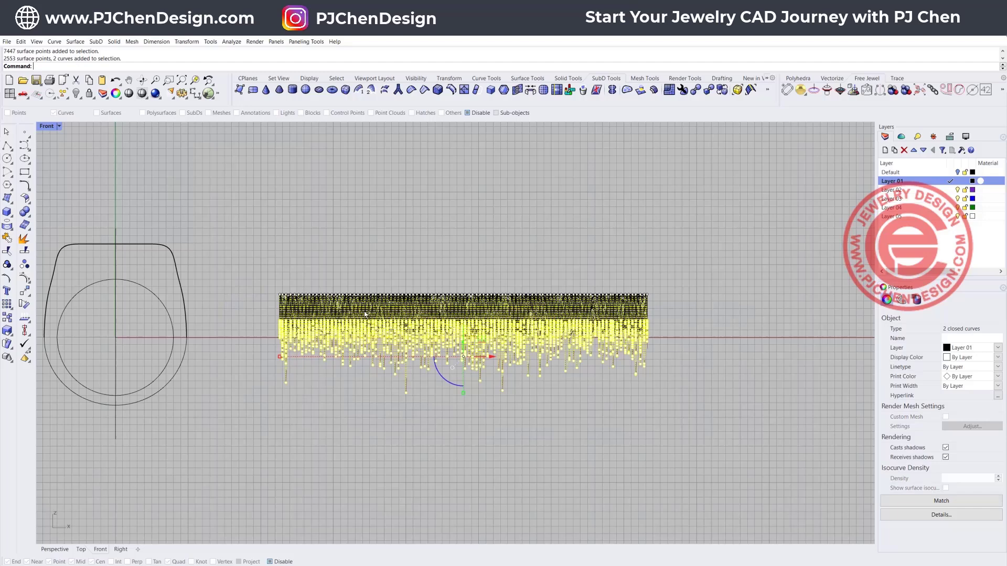
click(461, 391)
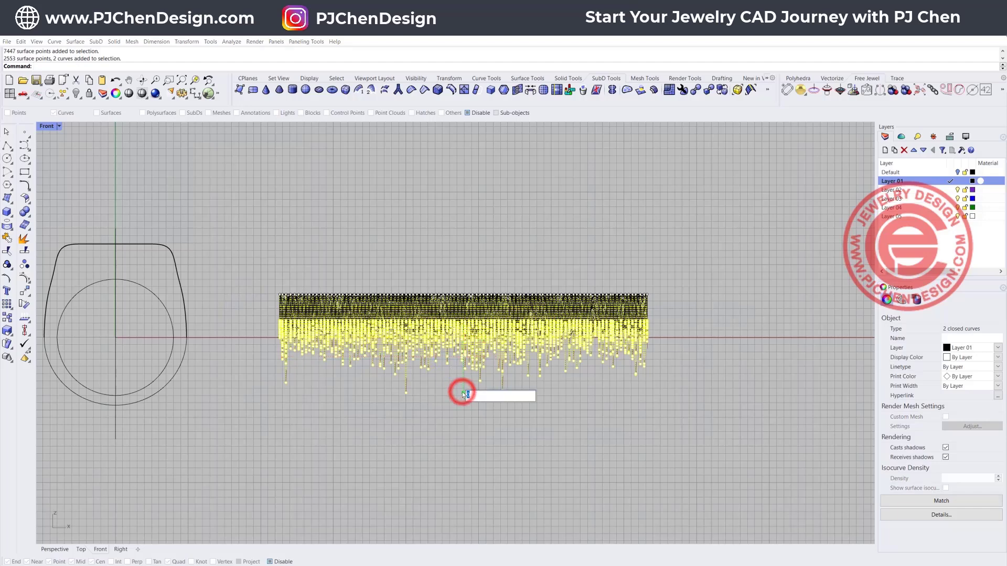
text(0)
key(Return)
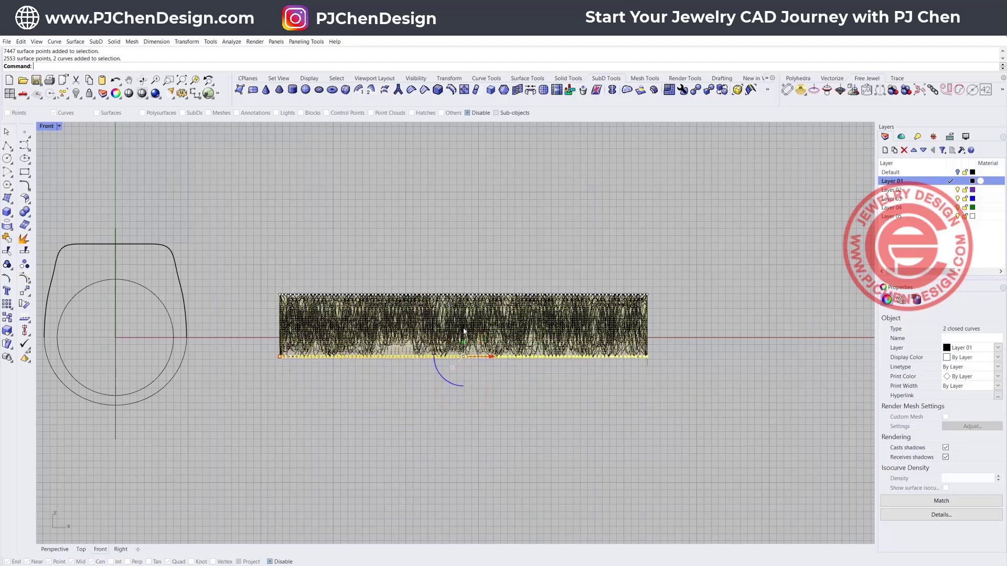
drag(463, 330, 684, 320)
drag(465, 266, 464, 330)
Step: Set the Perspective view to Ghosted display and orbit to a near-horizontal view of the surface
click(525, 259)
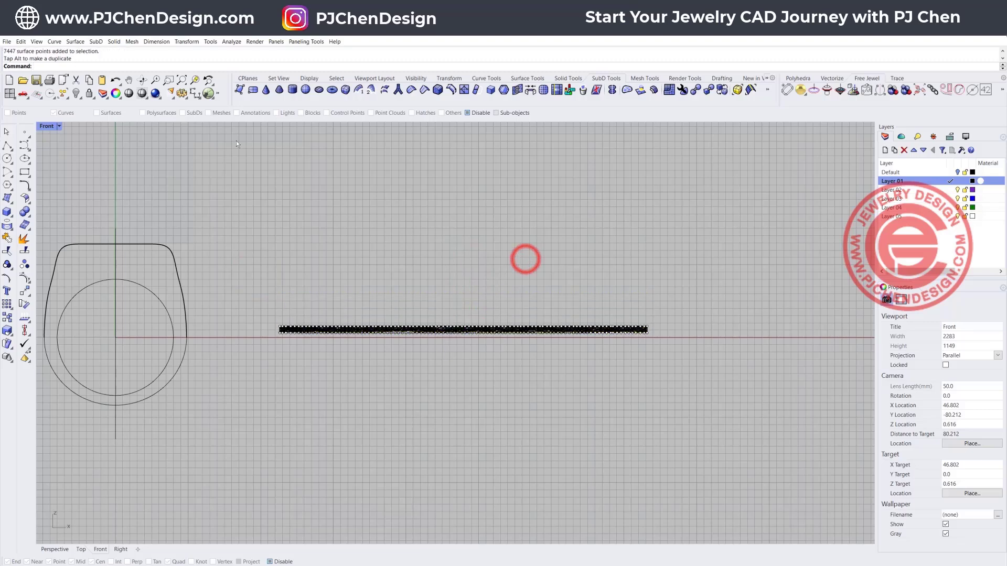
double_click(47, 126)
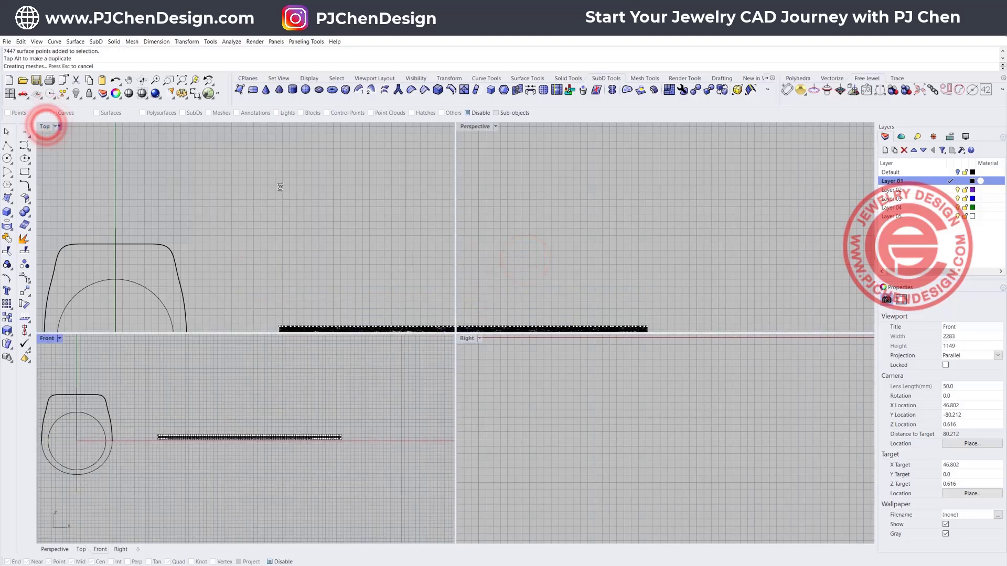
key(ctrl+m)
mouse_move(565, 222)
right_down()
mouse_move(519, 231)
mouse_move(451, 280)
right_up()
scroll(518, 310, up, 5)
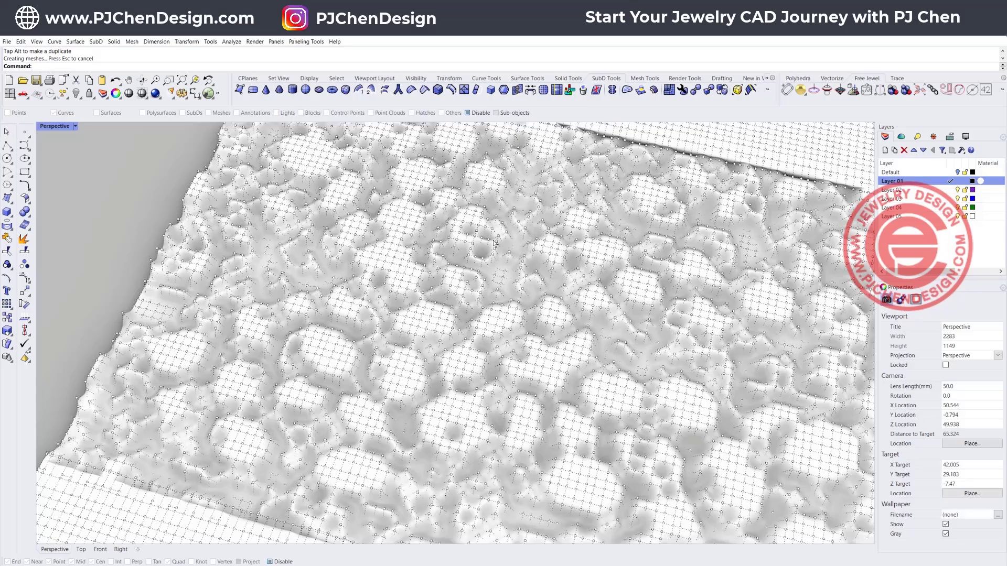
click(74, 126)
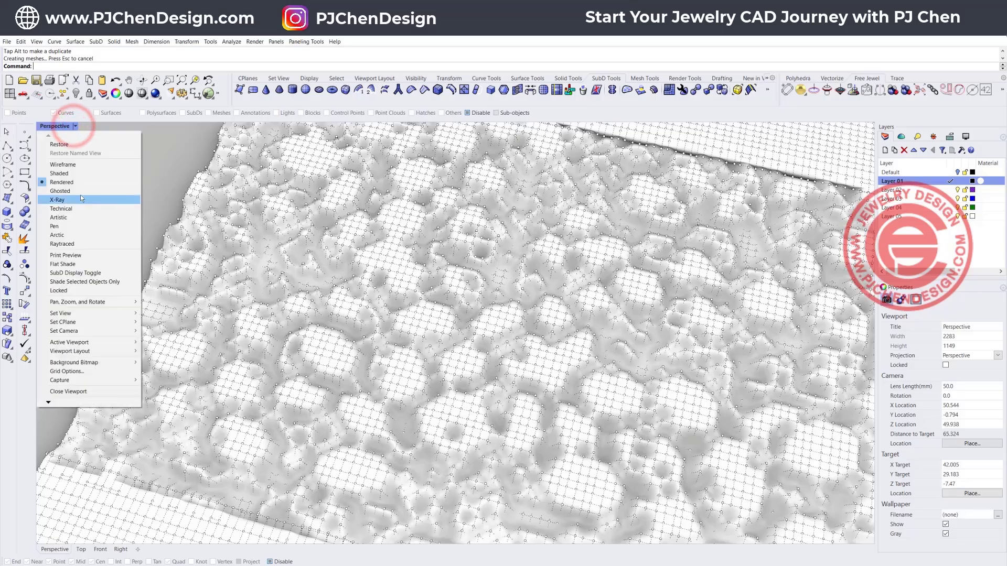
click(80, 193)
scroll(100, 183, down, 3)
right_drag(100, 184, 113, 236)
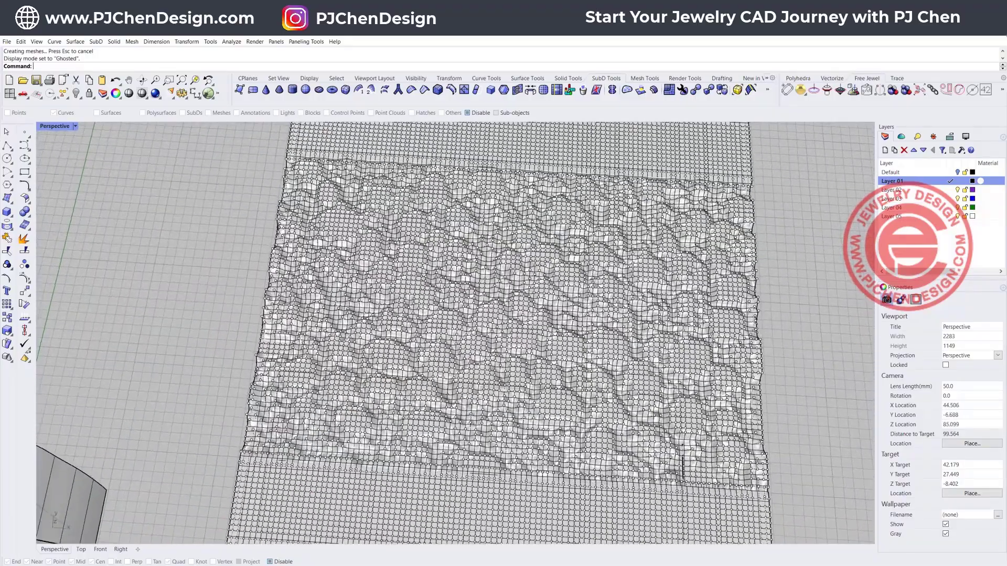
Step: Select all 7447 surface points in the Front view and raise them slightly
double_click(52, 127)
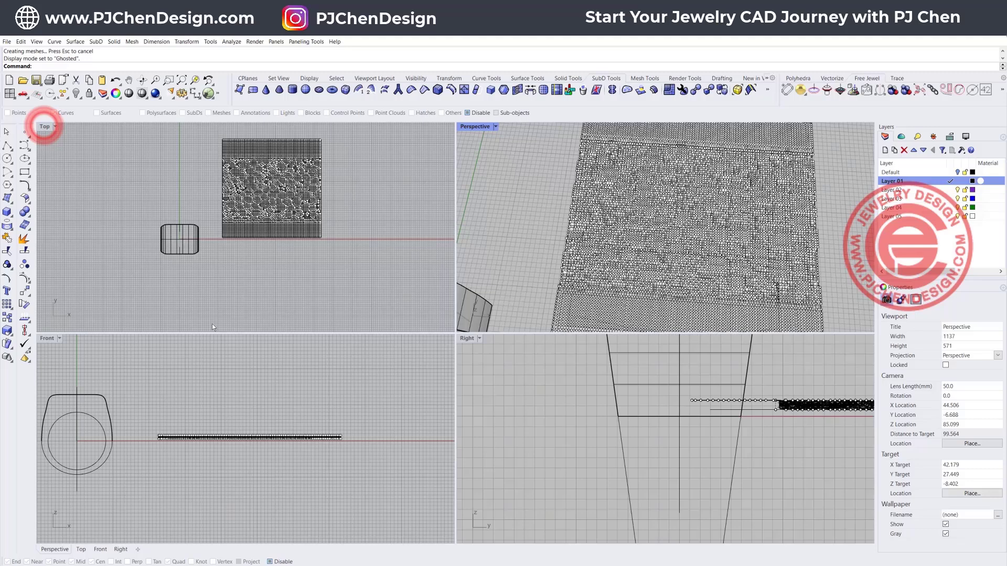
scroll(144, 398, up, 5)
right_drag(144, 398, 122, 403)
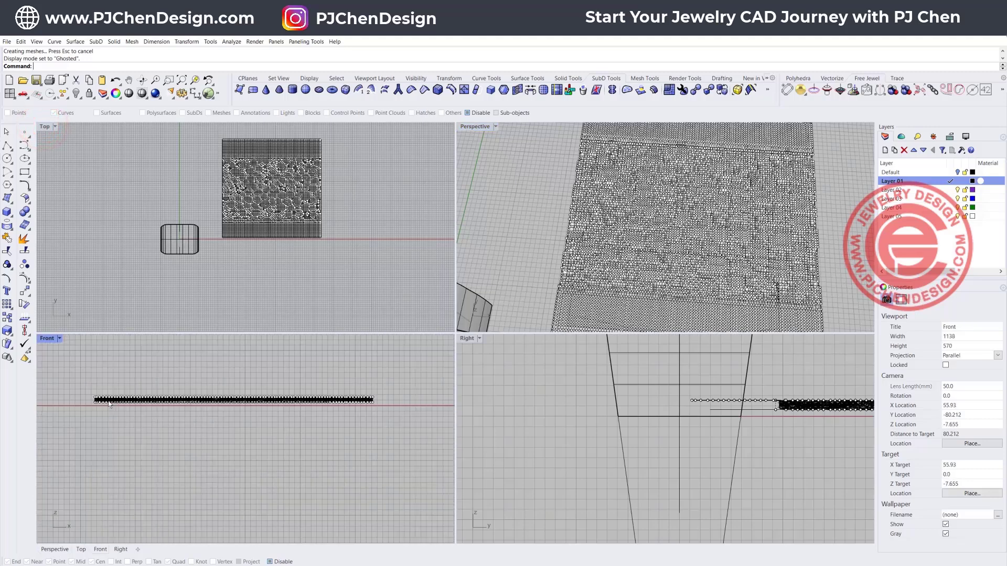
mouse_move(63, 373)
mouse_down()
mouse_move(146, 388)
mouse_move(445, 384)
mouse_move(449, 399)
mouse_up()
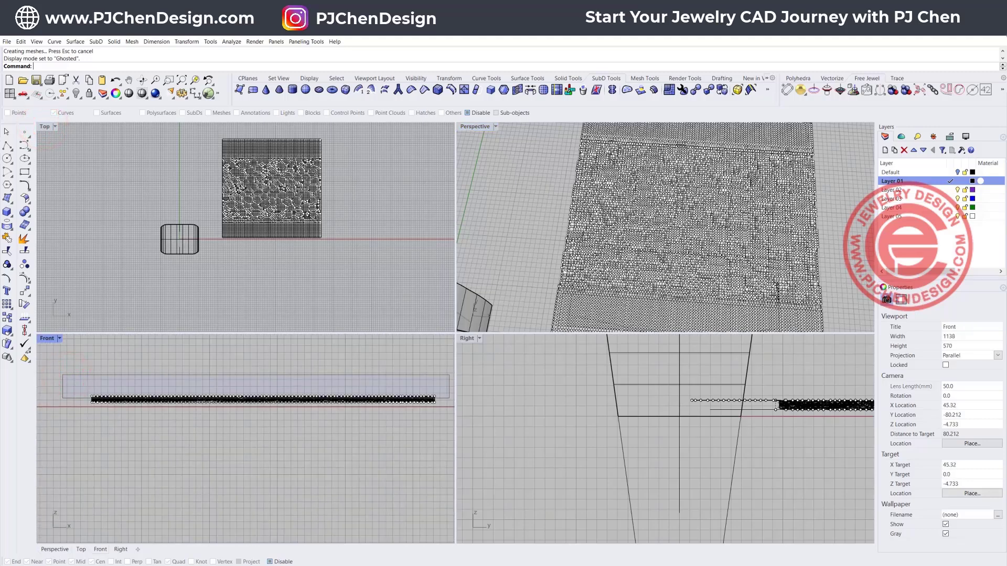
click(262, 369)
drag(263, 369, 265, 366)
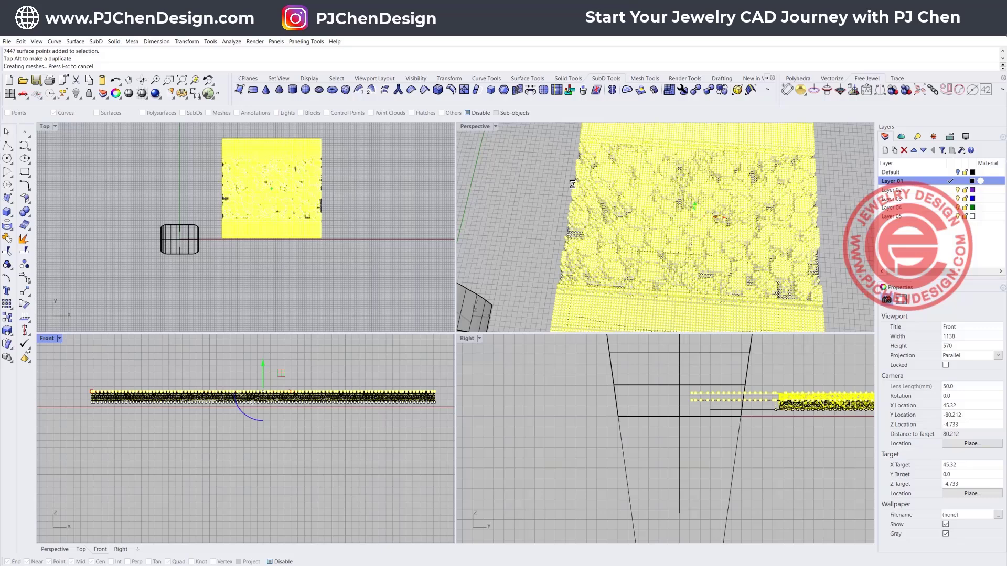
Step: Switch the Perspective view to Rendered and orbit around the pebble surface
click(484, 143)
click(495, 127)
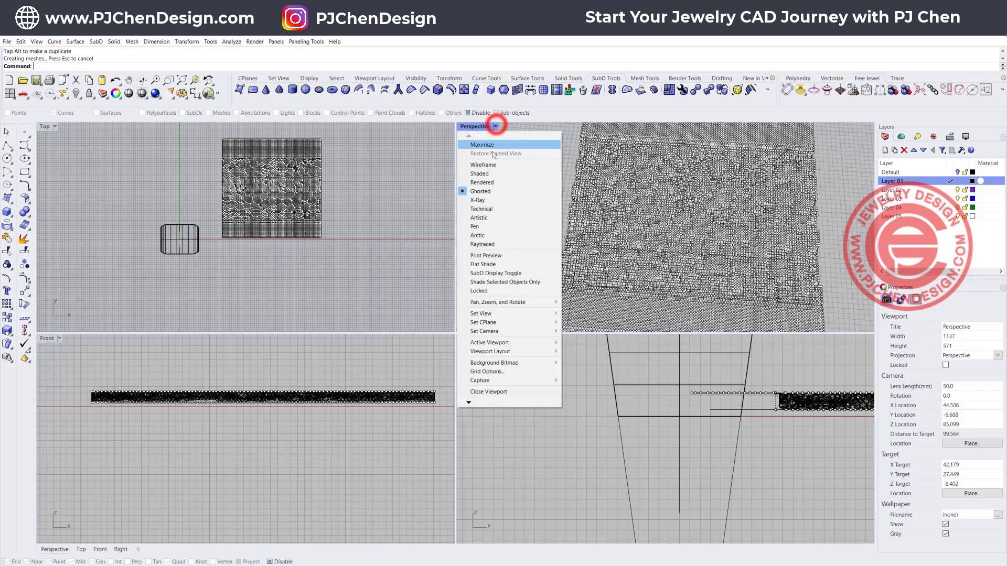
click(488, 182)
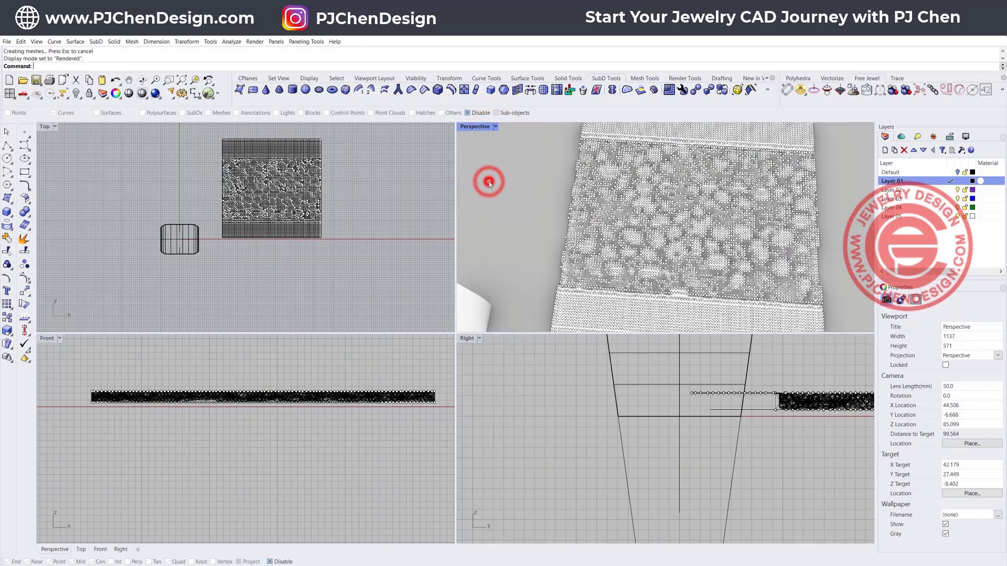
right_drag(694, 260, 669, 241)
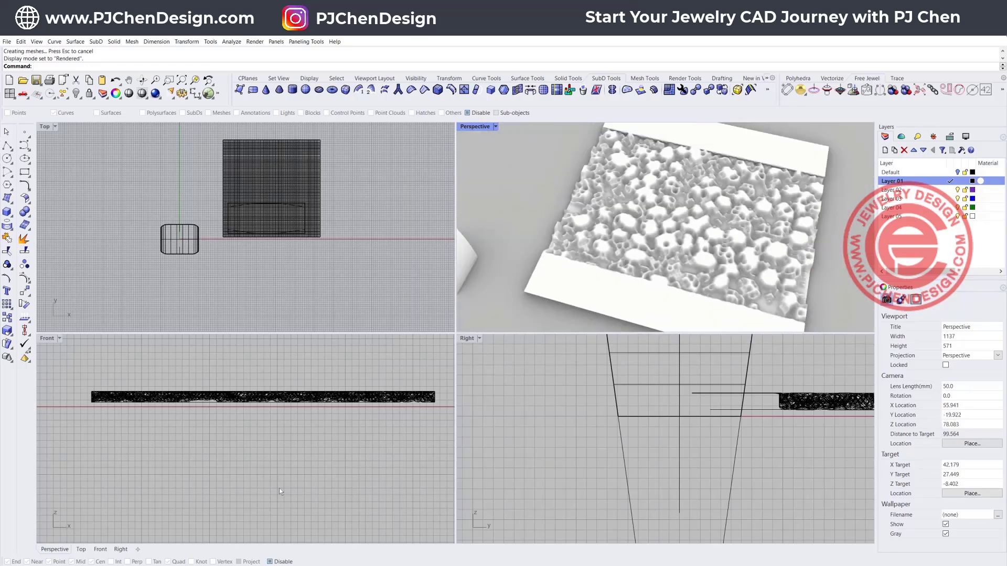
mouse_move(237, 557)
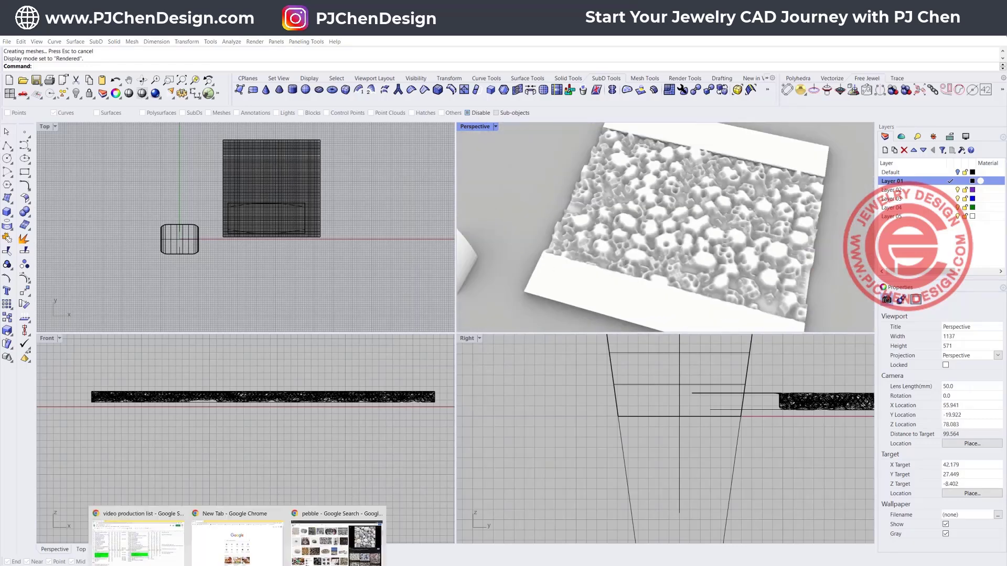
click(344, 529)
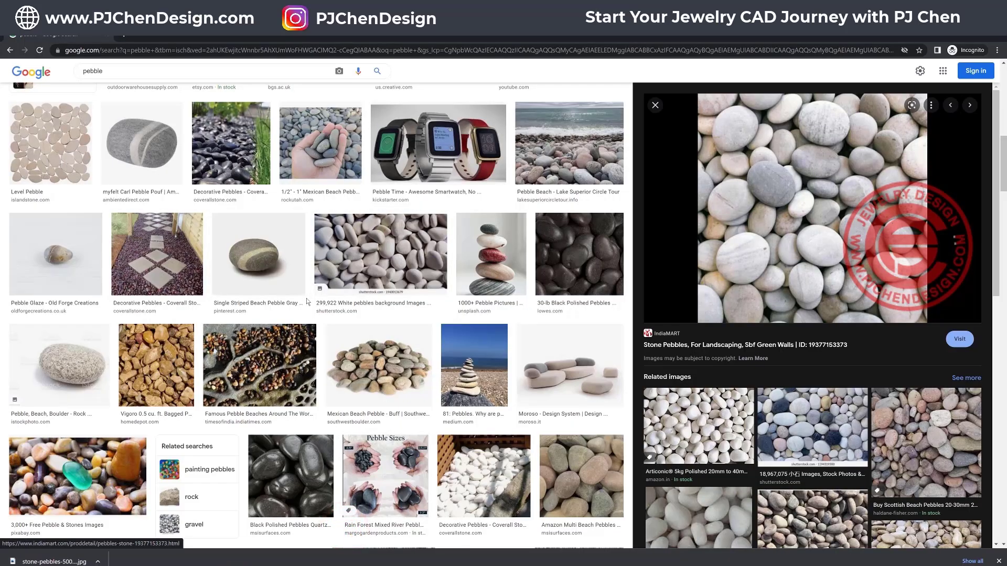
scroll(378, 257, down, 2)
scroll(413, 264, up, 5)
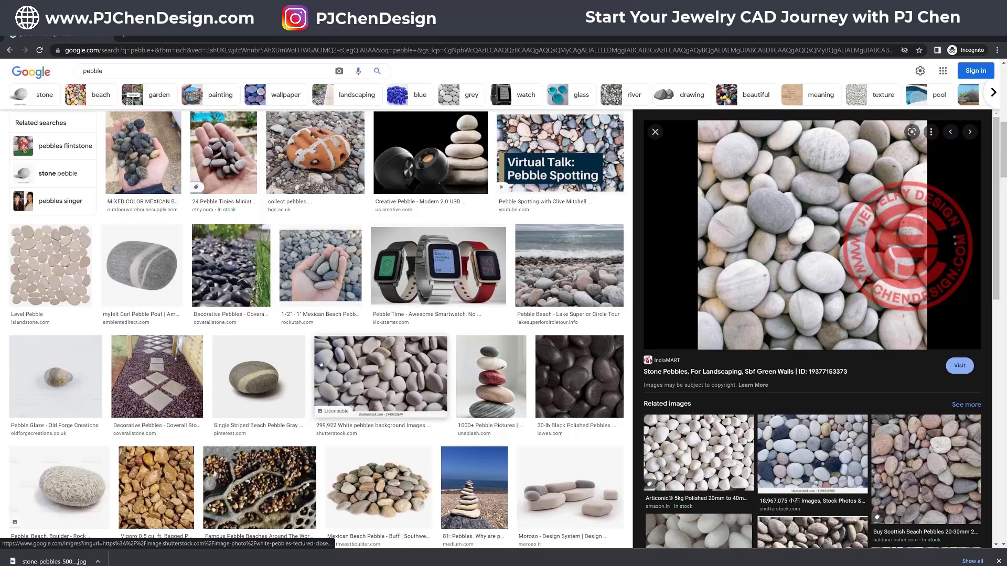
scroll(321, 365, down, 5)
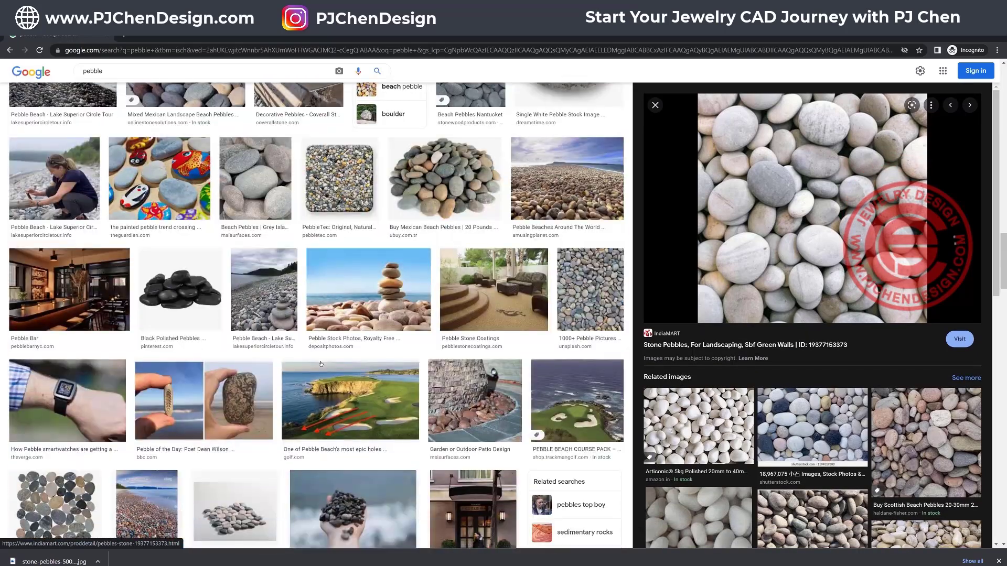
scroll(321, 364, down, 7)
scroll(321, 365, down, 5)
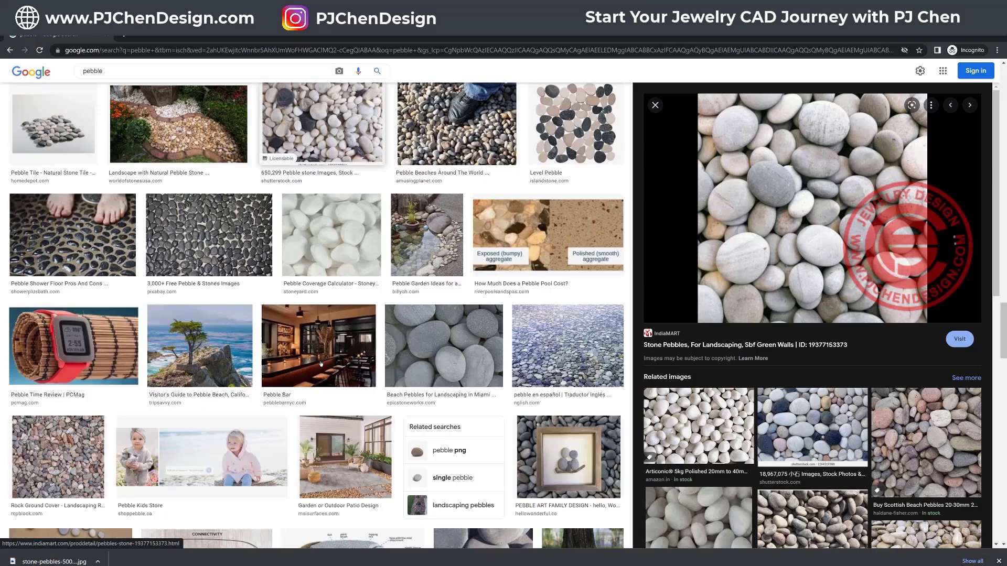
scroll(321, 364, down, 5)
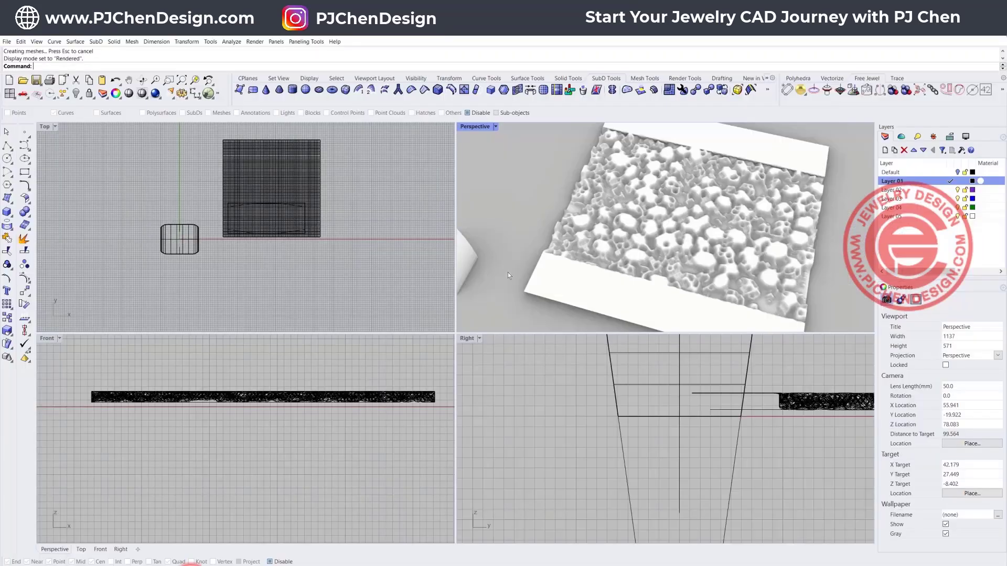
Step: Move the pebble surface down in Top view so it covers the lens outline
click(593, 172)
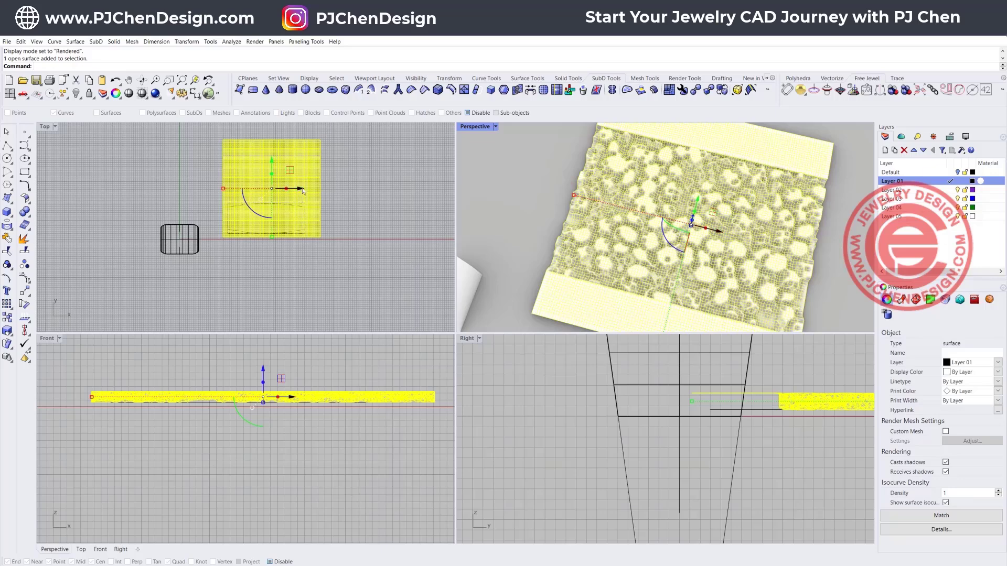
drag(291, 173, 288, 199)
click(341, 227)
Step: Select the lens-shaped closed curve from the overlapping curves and start Trim with it
scroll(278, 215, up, 5)
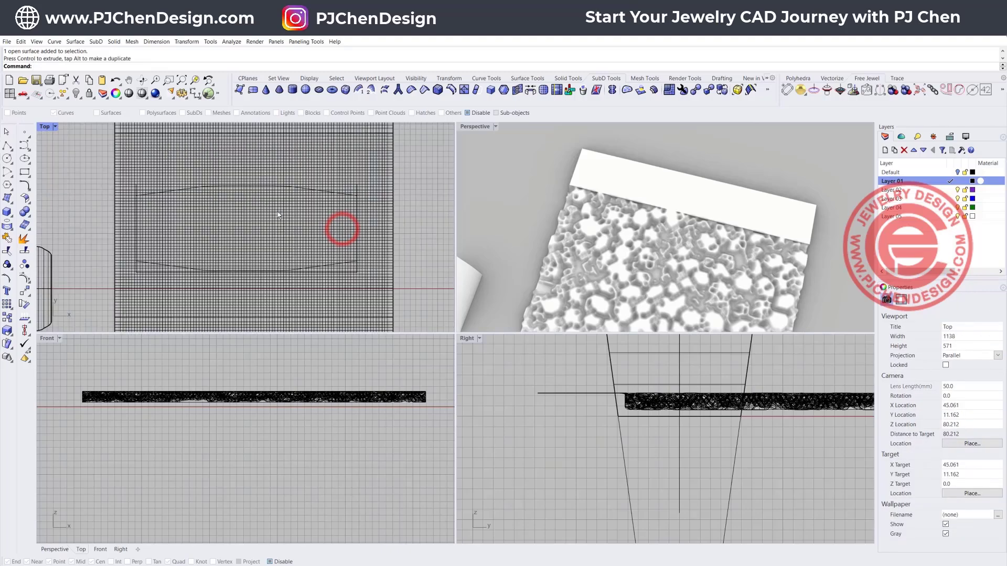
click(355, 186)
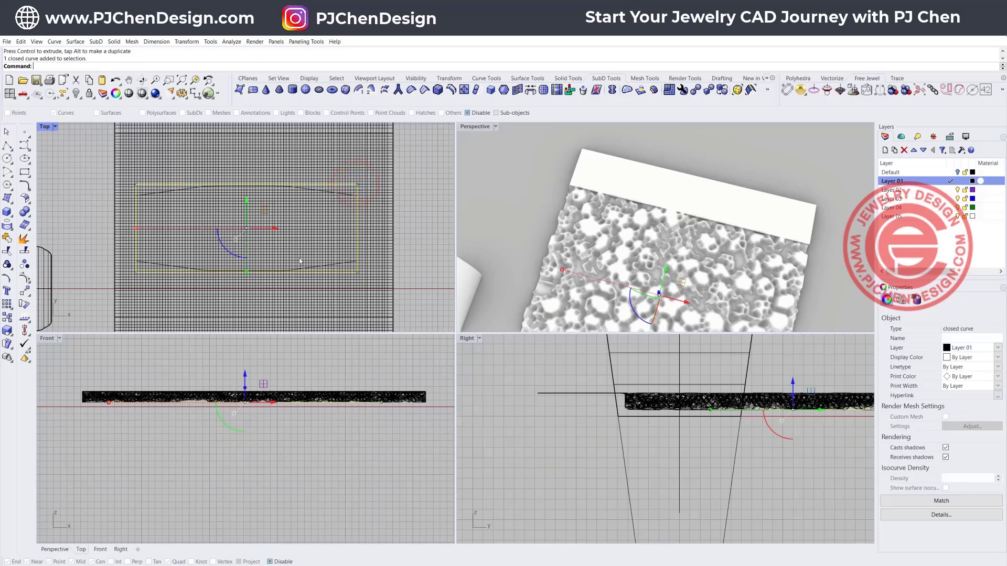
click(331, 266)
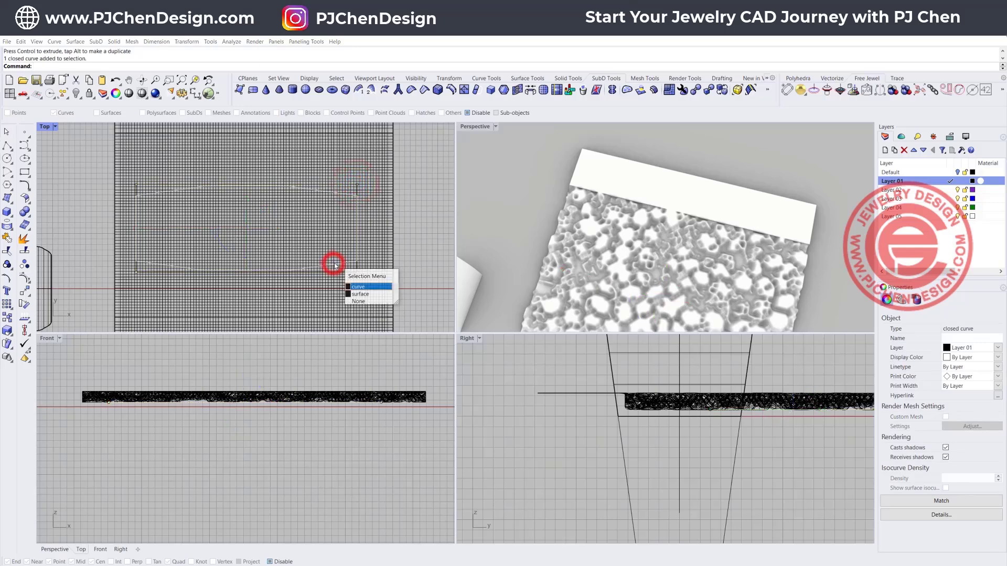
click(357, 286)
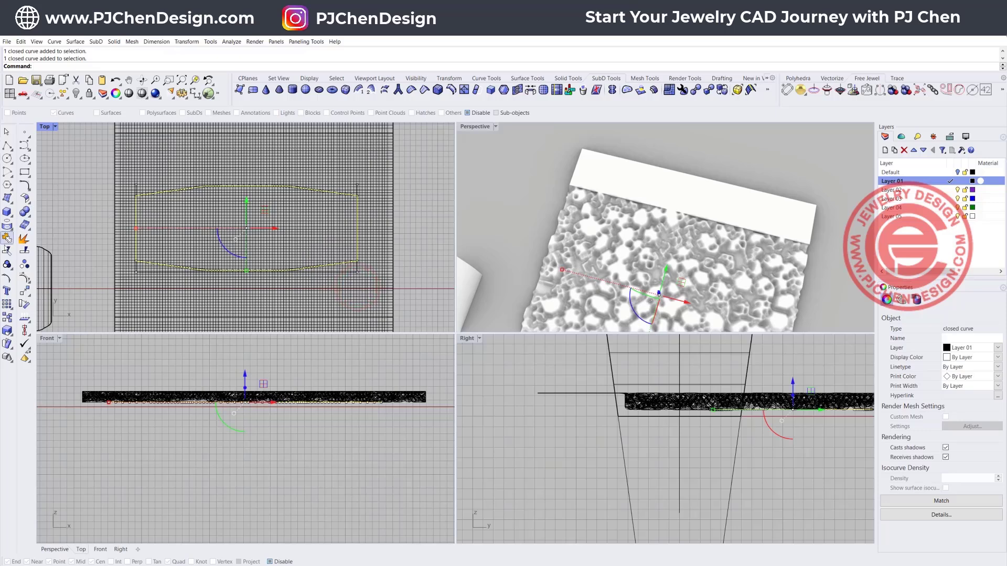
click(7, 251)
Step: Trim away the pebble surface outside the lens outline
click(143, 163)
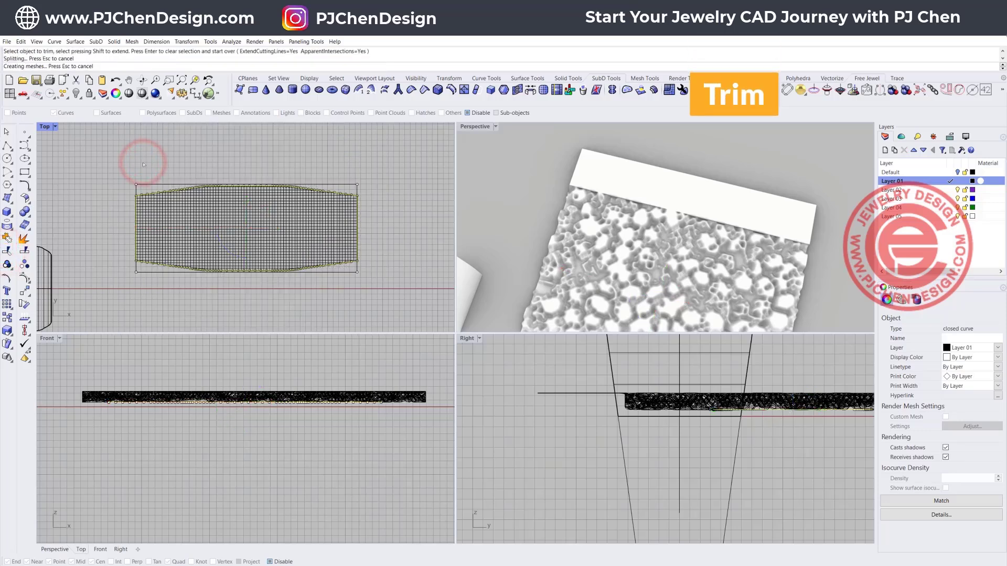
right_click(388, 282)
right_drag(702, 216, 677, 194)
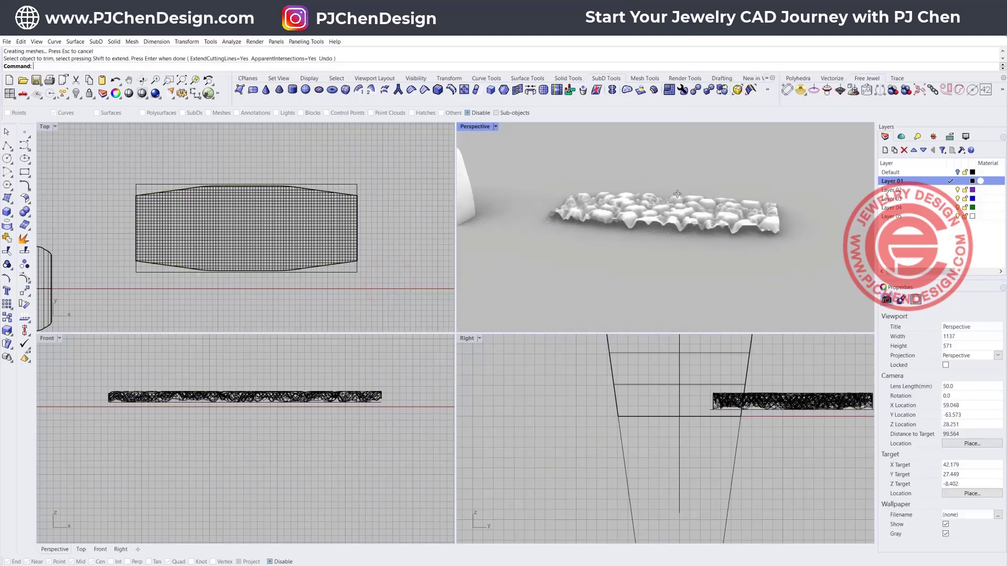
Step: Extrude the lens outline upward into side walls and lower them slightly
click(338, 196)
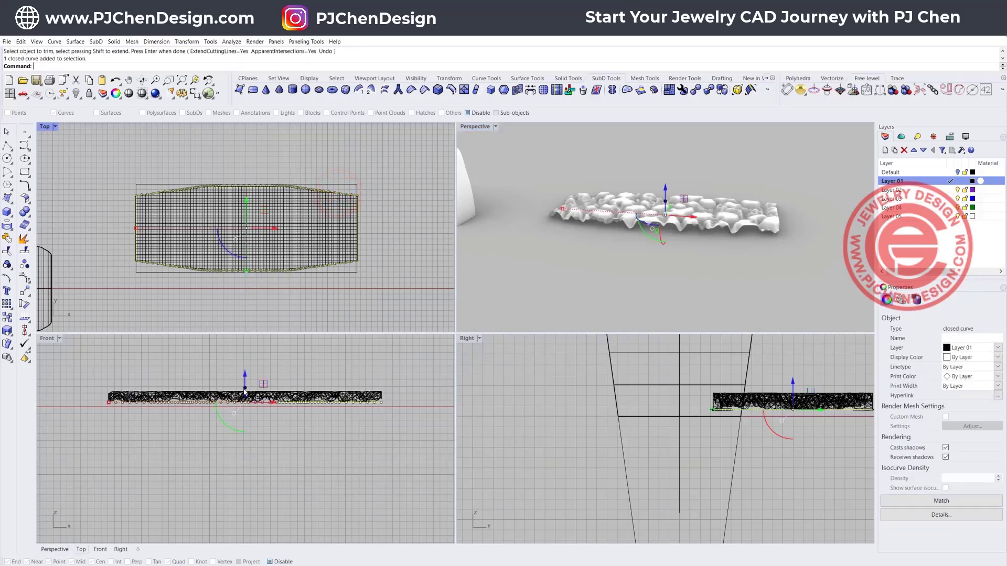
drag(245, 389, 251, 360)
click(413, 380)
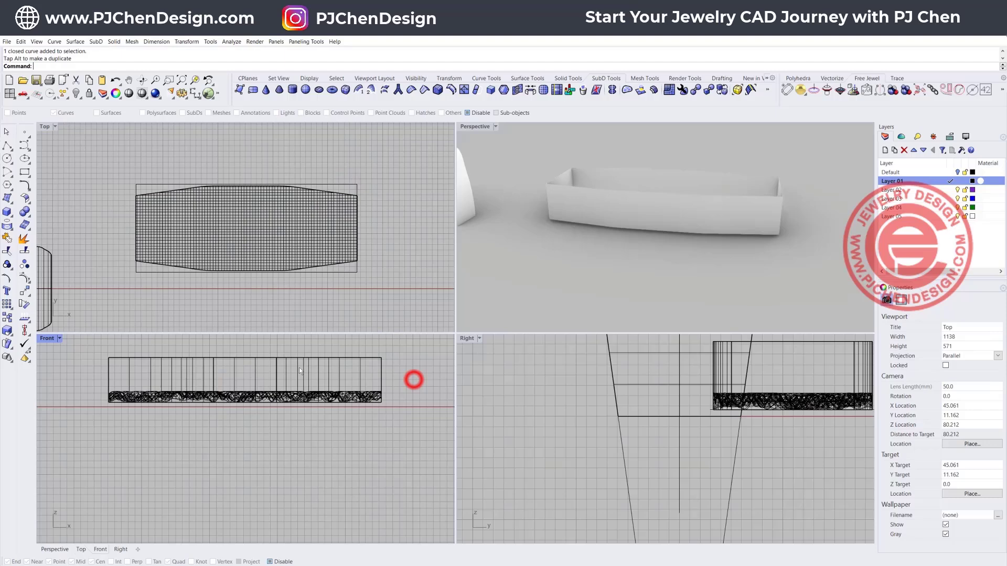
click(297, 368)
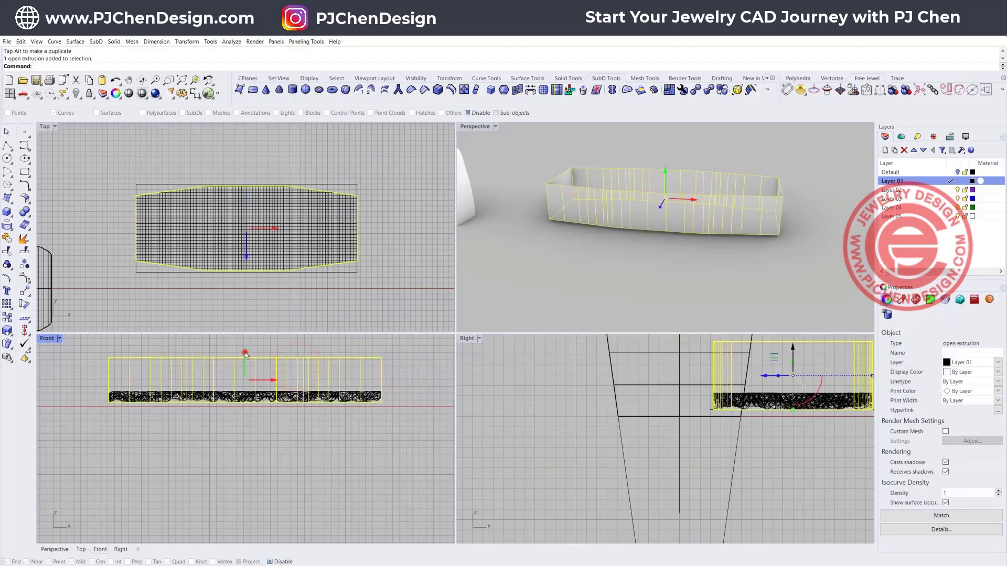
drag(245, 355, 247, 357)
click(584, 250)
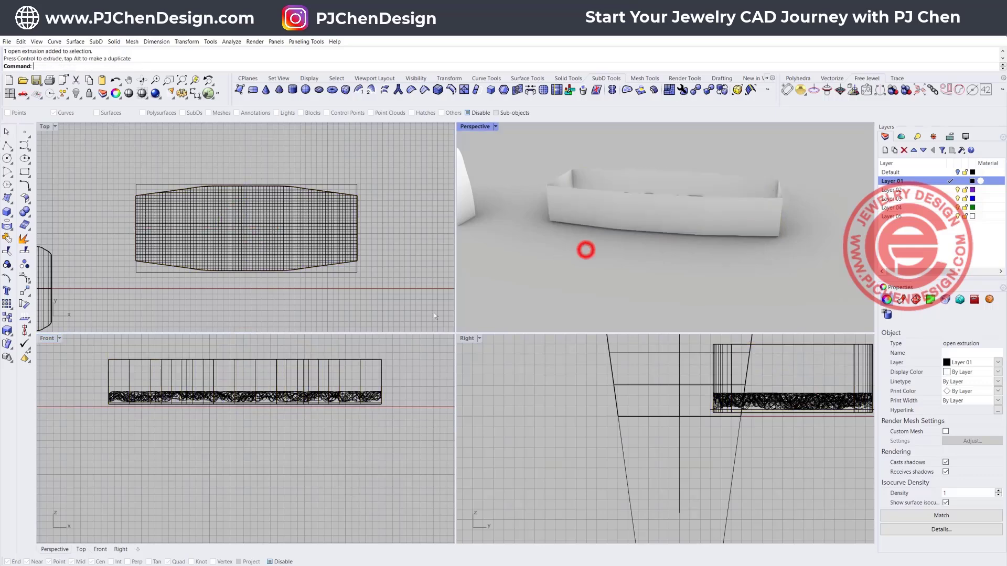
Step: Trim the wall parts above the wavy nugget surface, then select walls and surface together
click(362, 389)
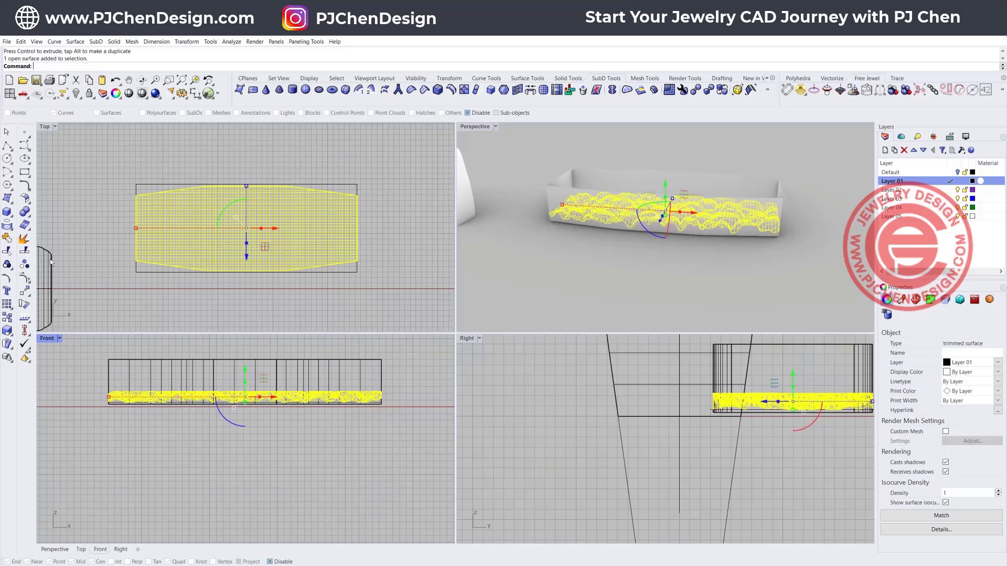
click(7, 251)
click(404, 374)
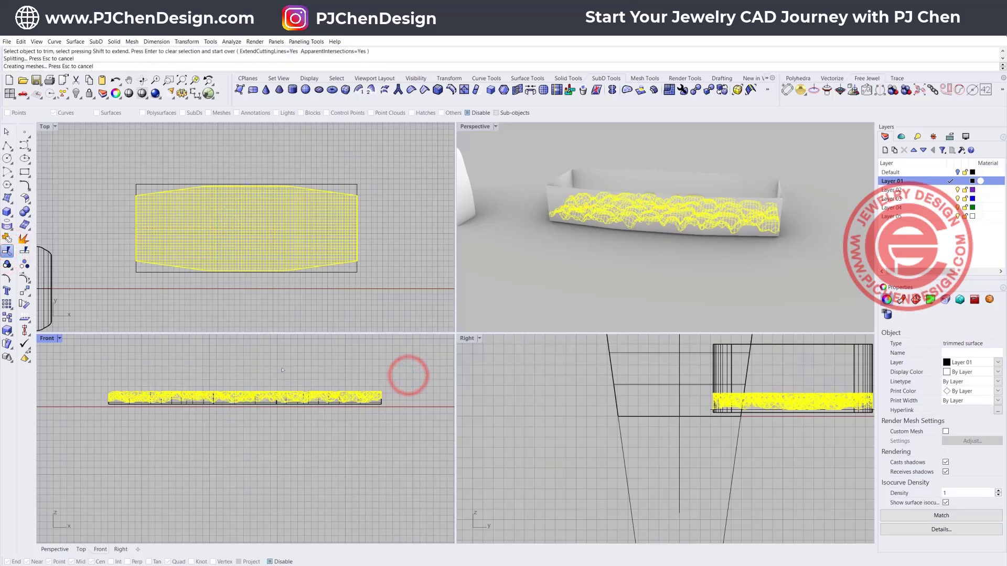
right_click(410, 308)
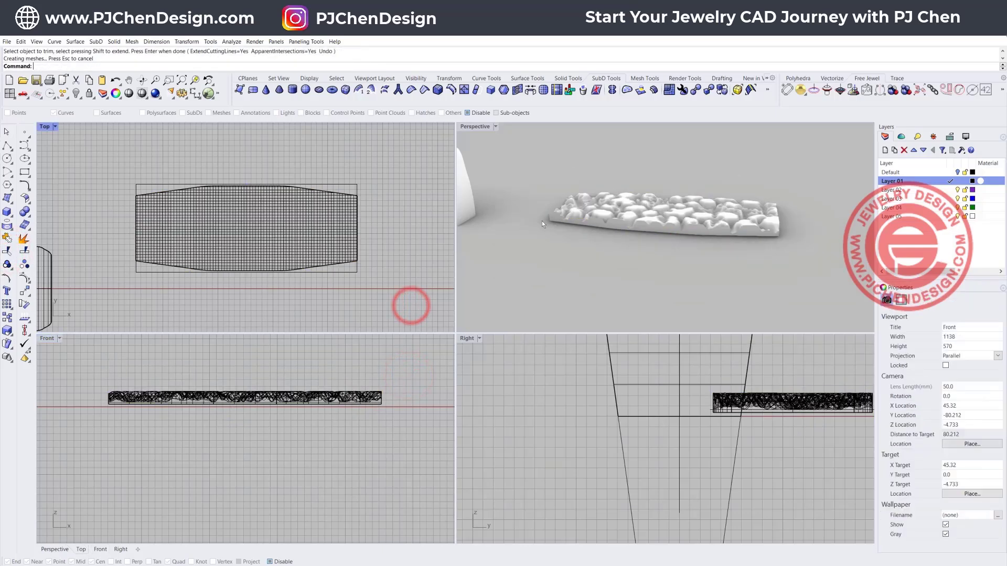
right_drag(542, 221, 634, 225)
drag(700, 282, 564, 162)
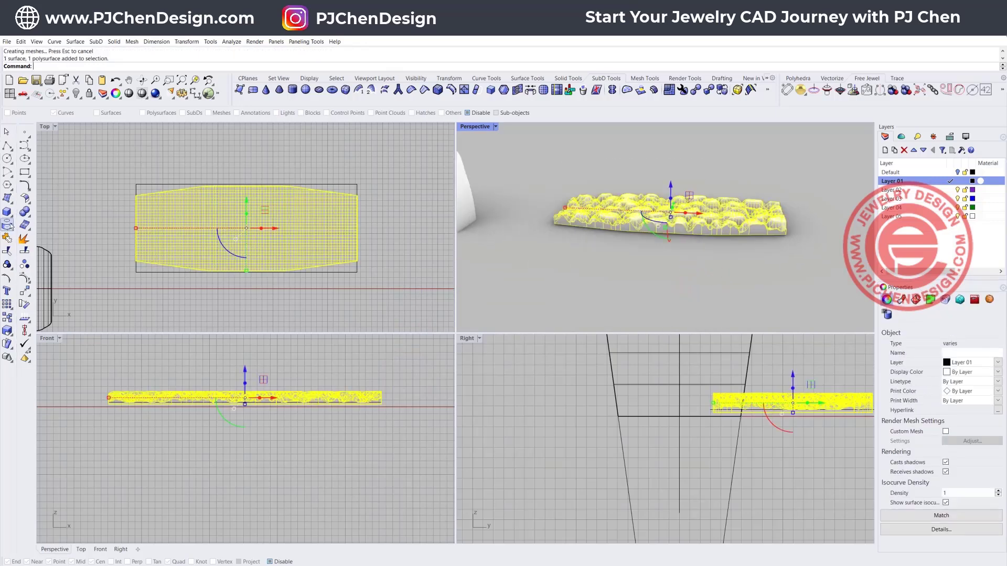
Step: Join the walls and nugget surface, then Cap the polysurface into a closed slab
click(9, 239)
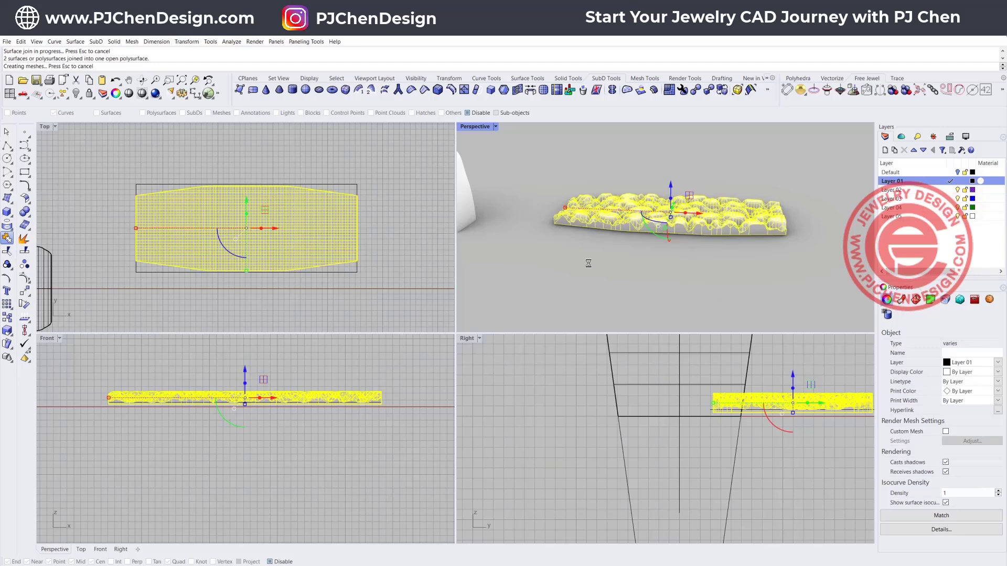
key(Escape)
right_drag(588, 263, 601, 274)
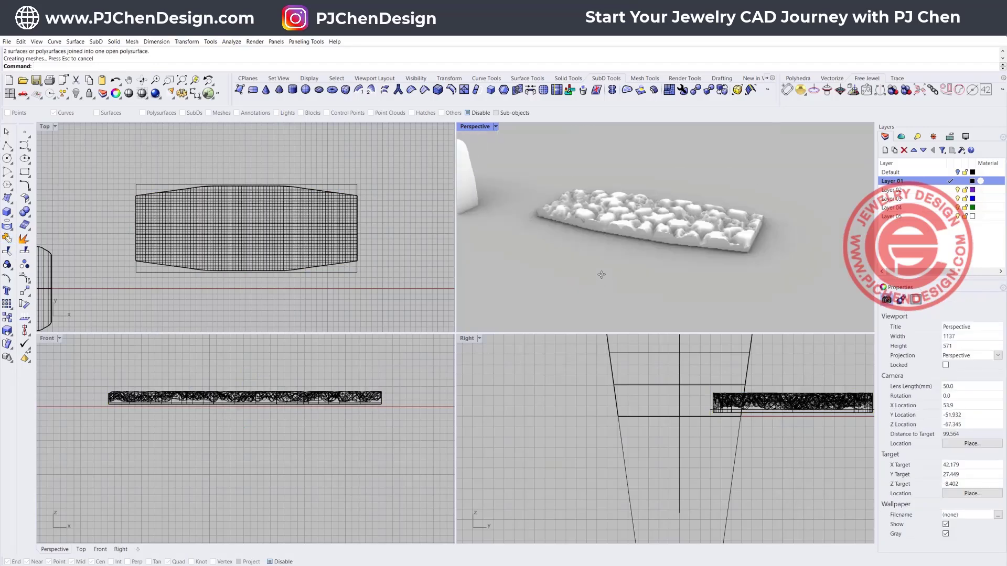
click(635, 226)
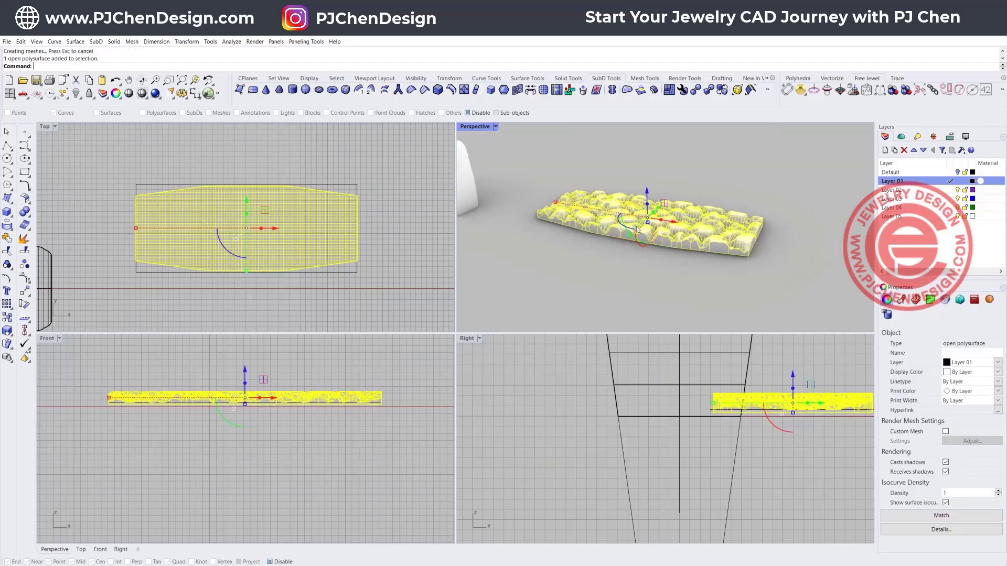
text(cap)
key(Return)
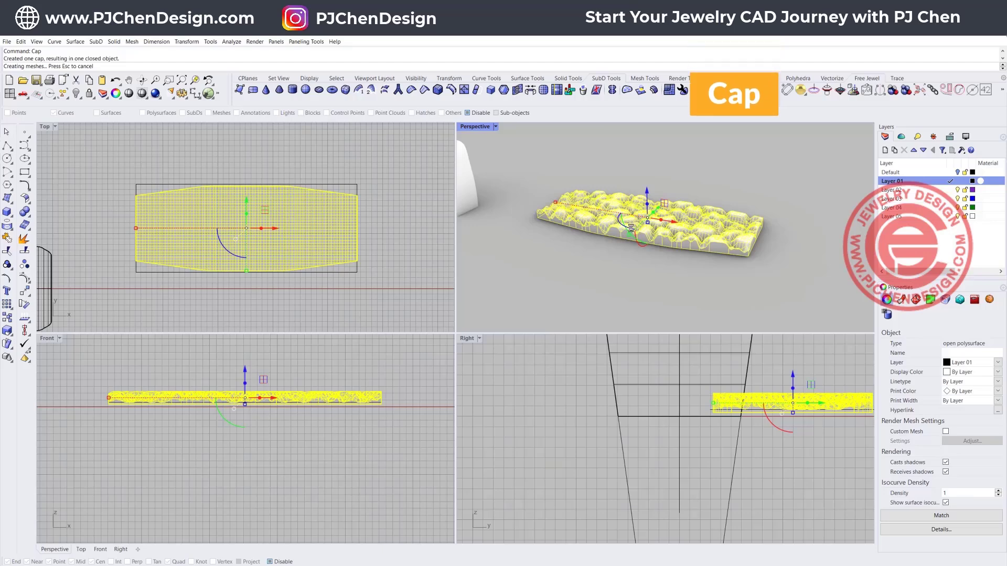
Step: Select the nugget slab and its outline curve in the Front view
click(587, 279)
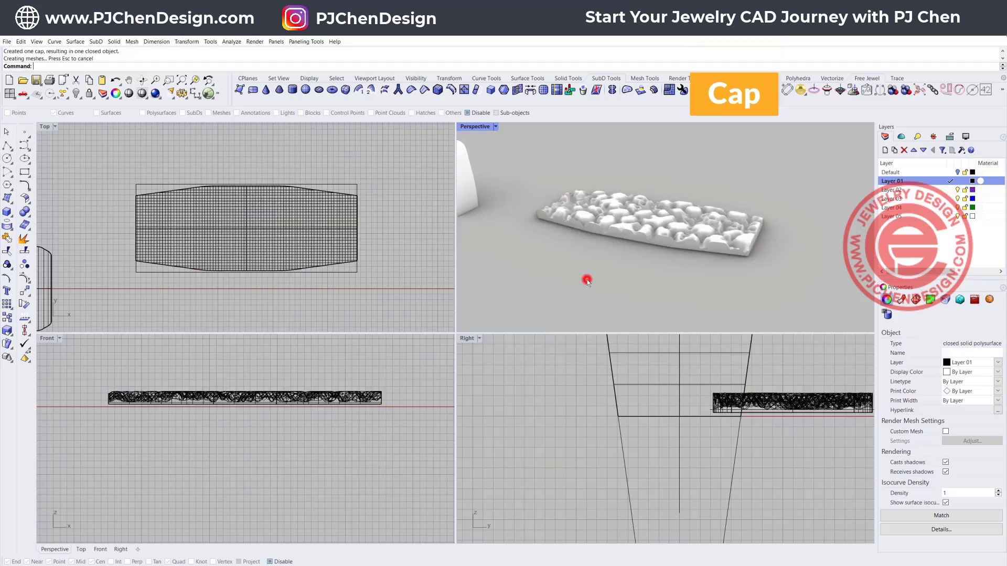
click(380, 408)
click(370, 400)
Step: Align the bottoms of the outline curve and nugget polysurface to height 0
scroll(376, 401, up, 3)
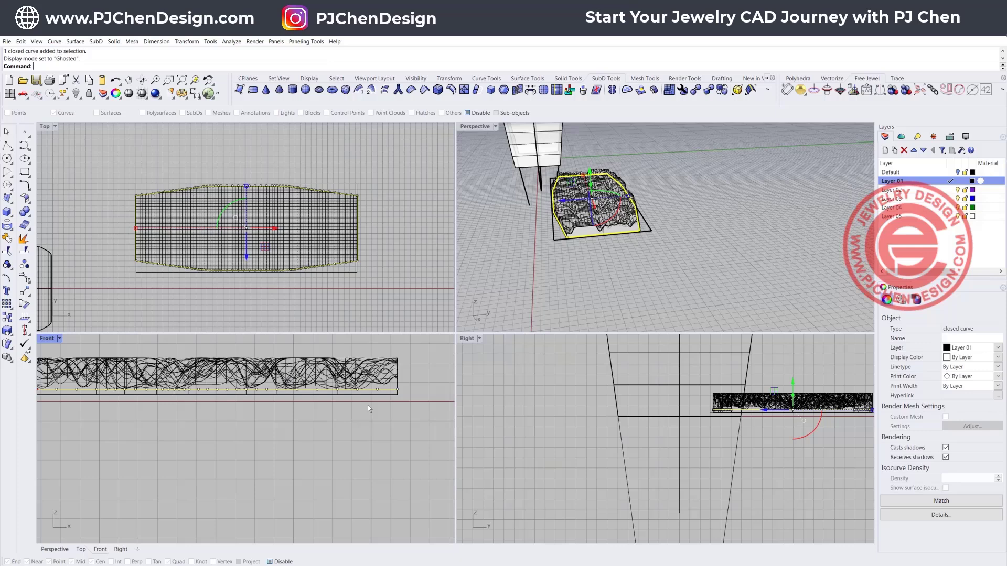
shift+click(379, 396)
click(400, 385)
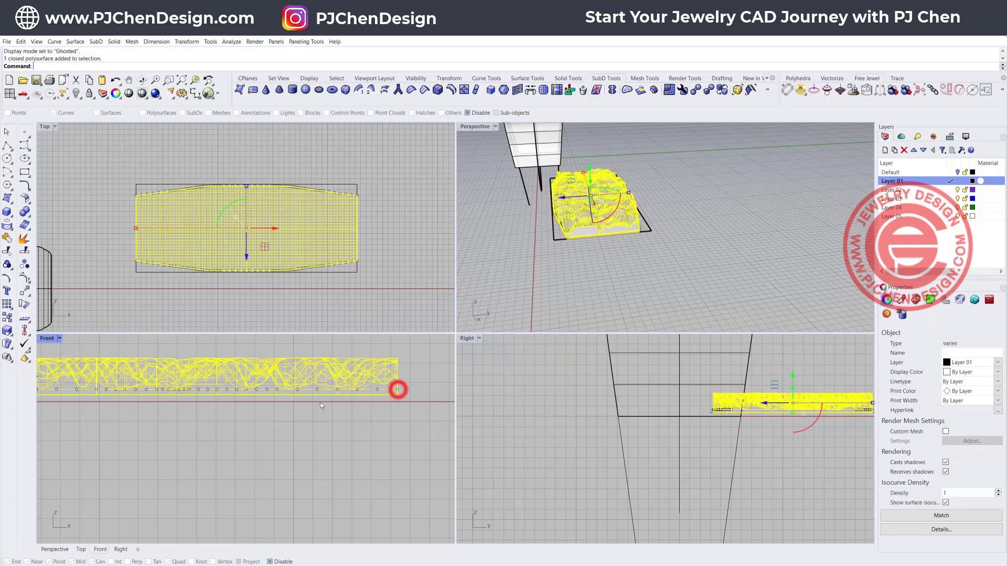
click(26, 331)
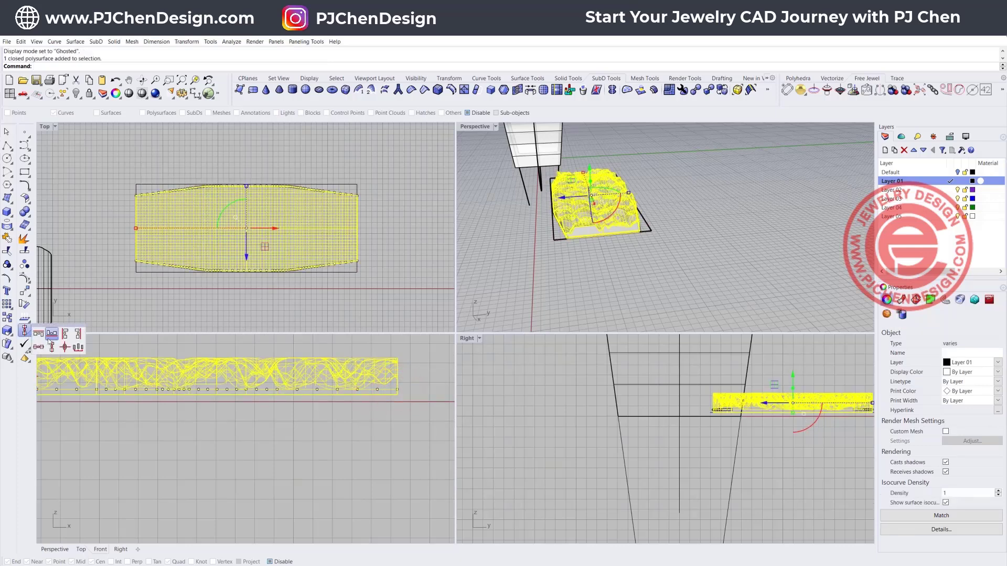
click(51, 332)
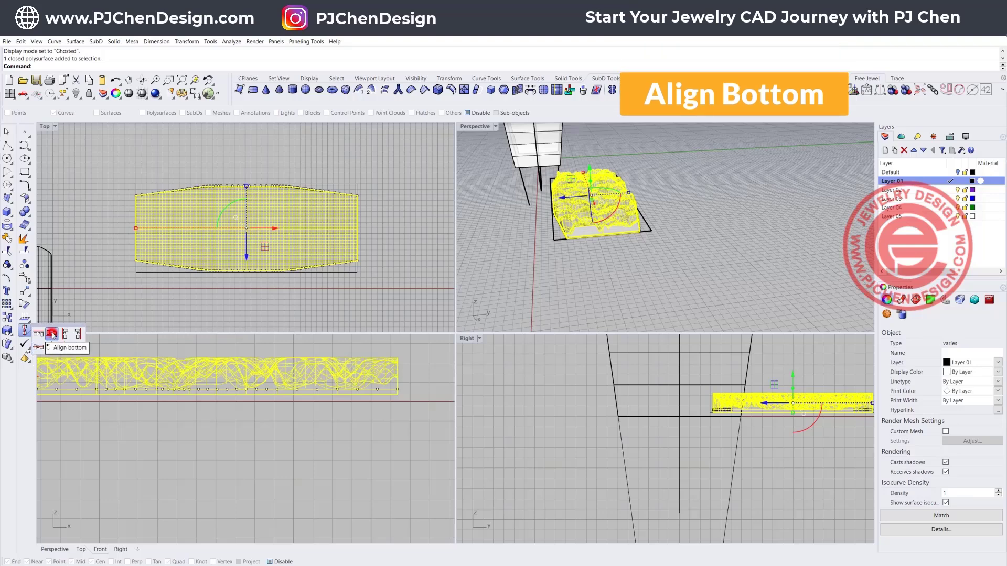
text(0)
key(Return)
Step: Delete the extra object under the nugget and select the remaining closed outline curve
click(410, 406)
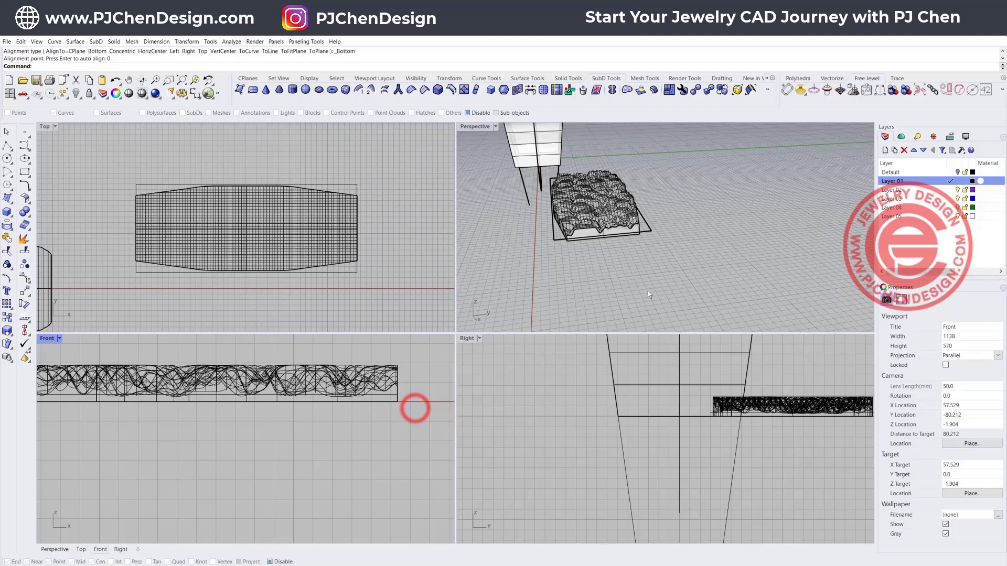
click(651, 229)
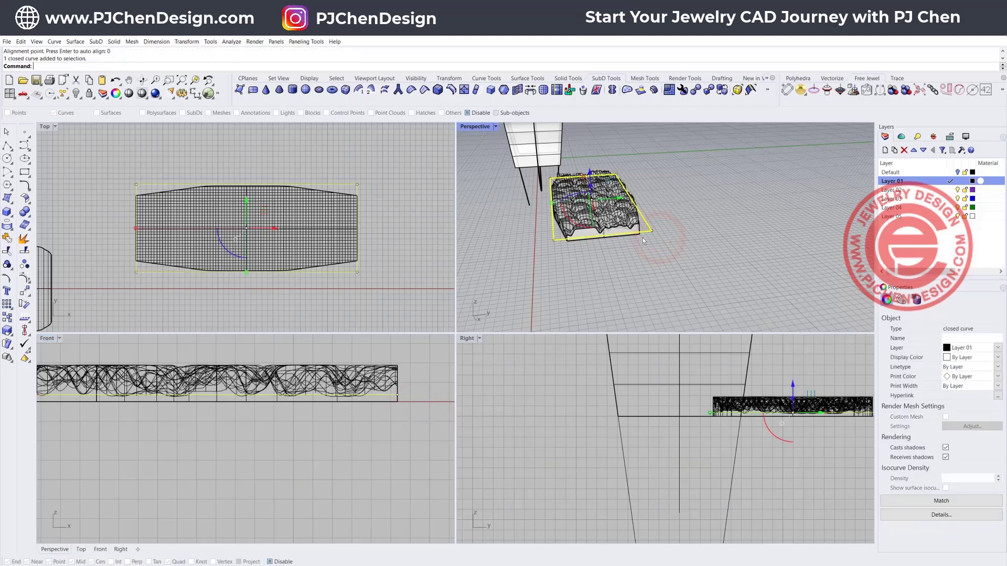
key(Delete)
right_drag(628, 255, 723, 257)
click(729, 267)
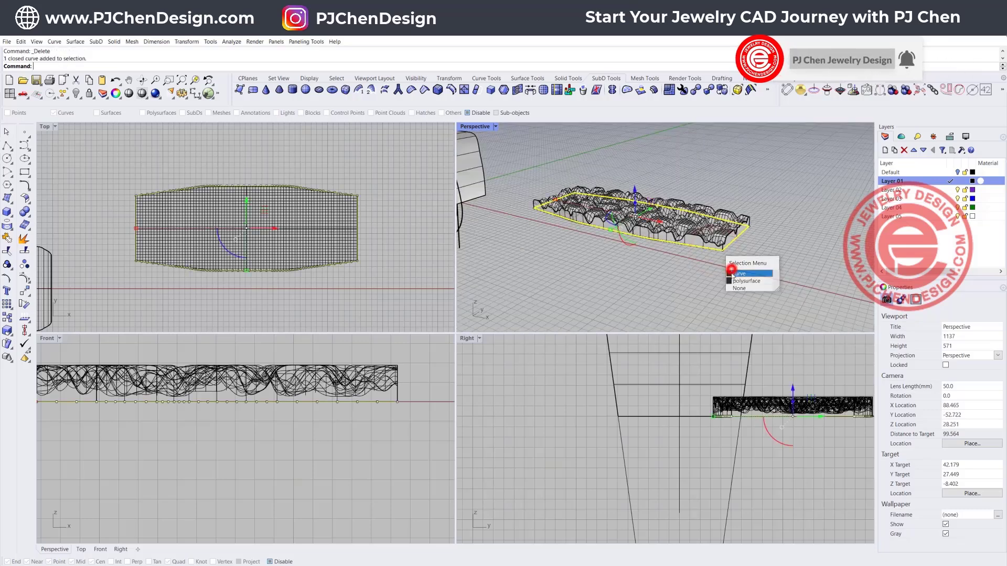
Step: Build a planar surface from the closed outline curve and set the curve's display colour to Red
click(12, 203)
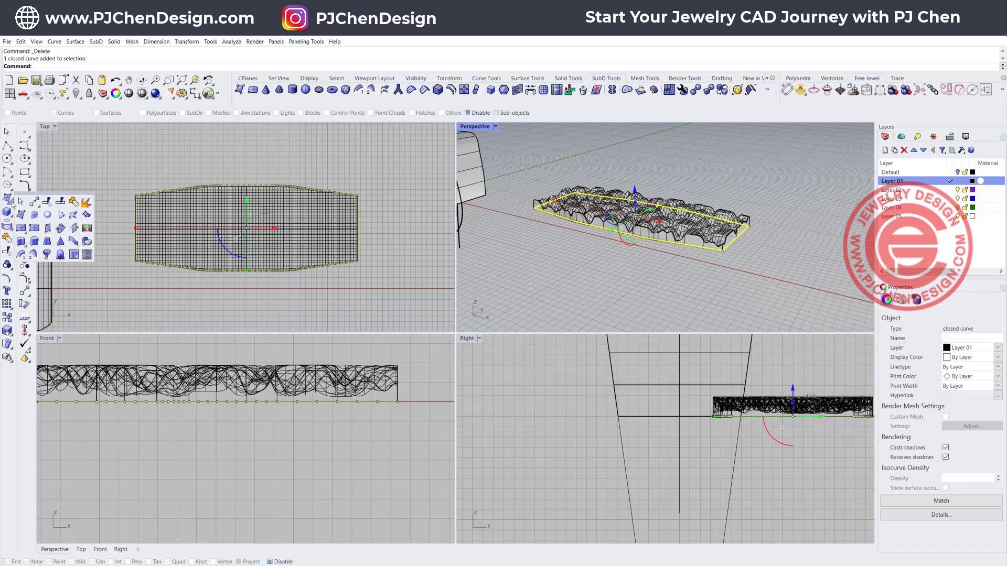
click(47, 215)
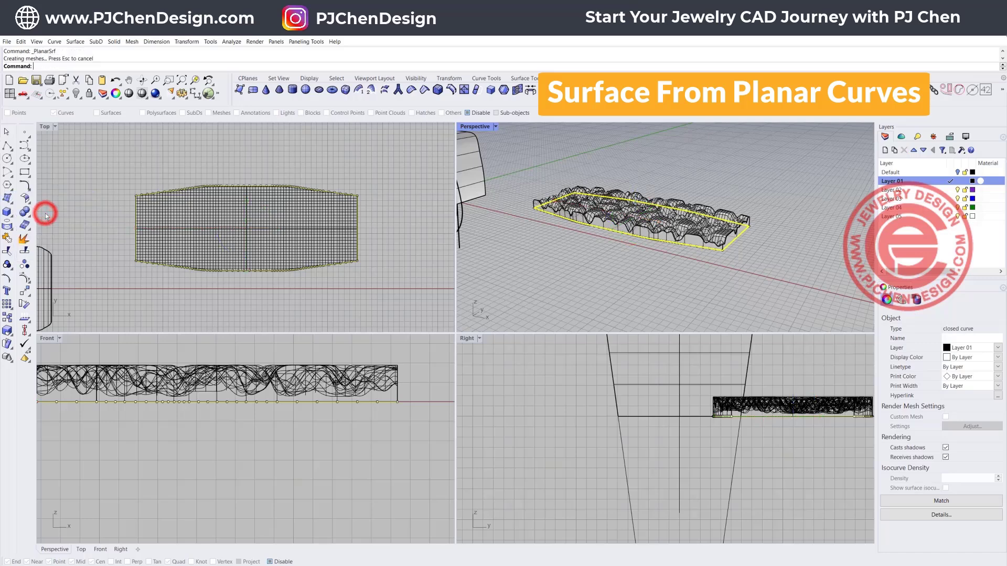
click(1000, 358)
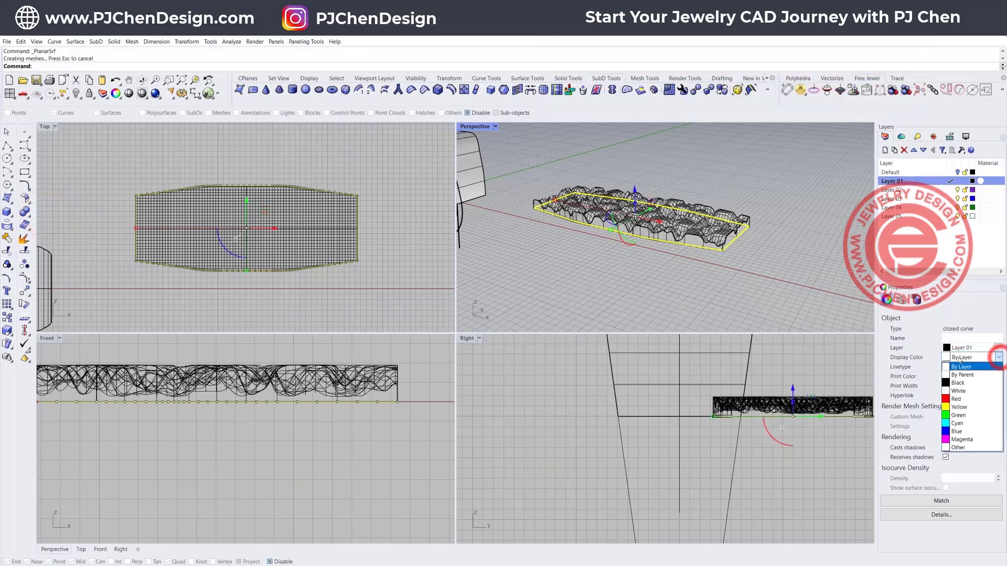
click(956, 398)
click(771, 248)
mouse_move(621, 261)
right_down()
mouse_move(629, 253)
mouse_move(640, 272)
mouse_move(608, 250)
right_up()
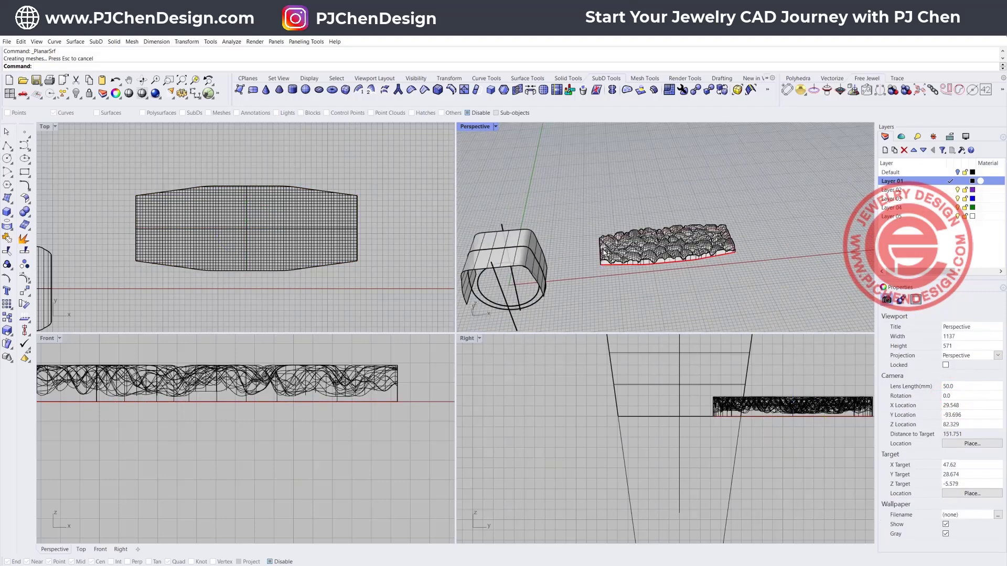
Step: Flow the textured nugget mesh along the ring surface, matching base edge to ring edge
click(185, 42)
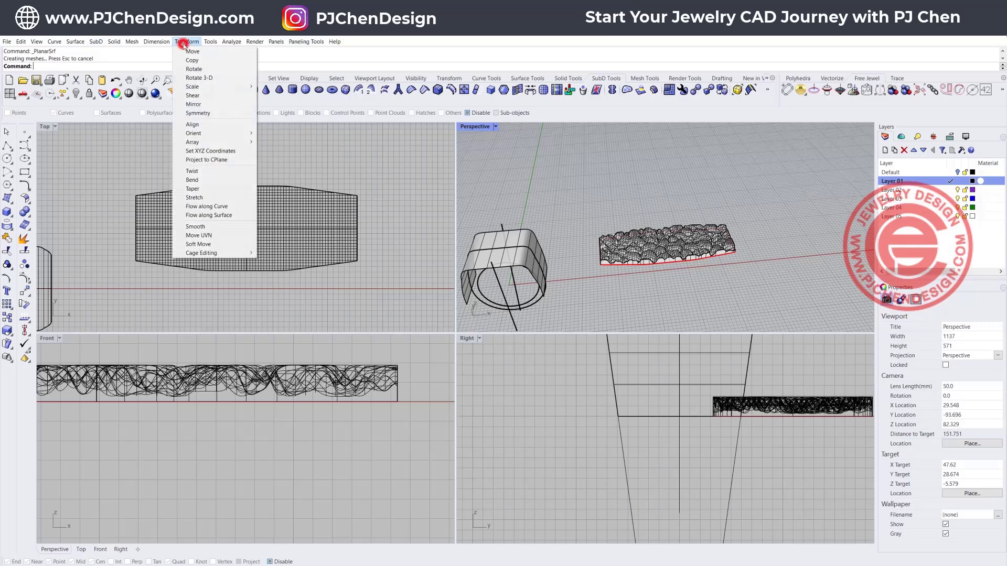
click(226, 215)
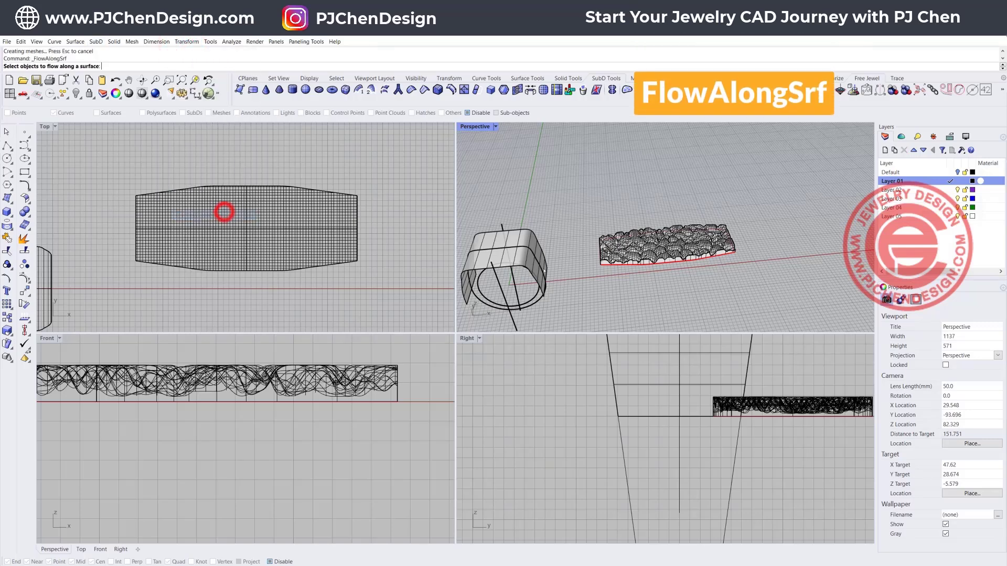
click(222, 211)
scroll(598, 240, up, 5)
key(Return)
click(580, 240)
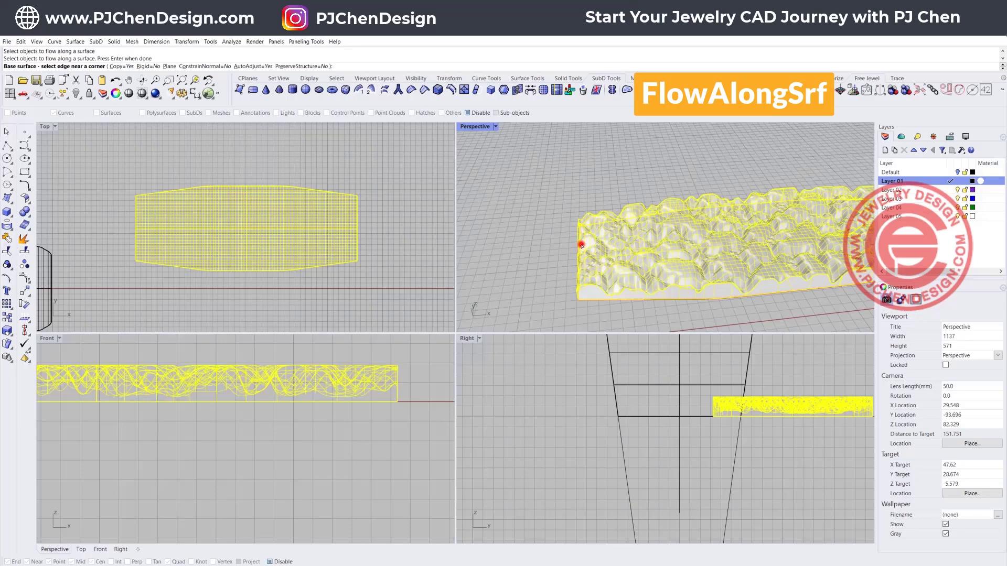
scroll(580, 241, down, 5)
scroll(558, 241, up, 5)
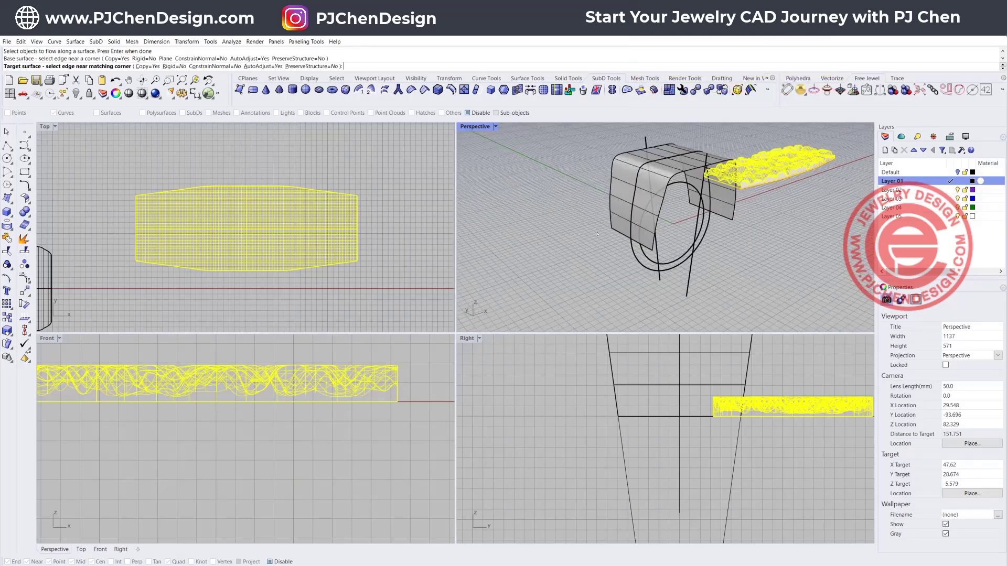
click(623, 226)
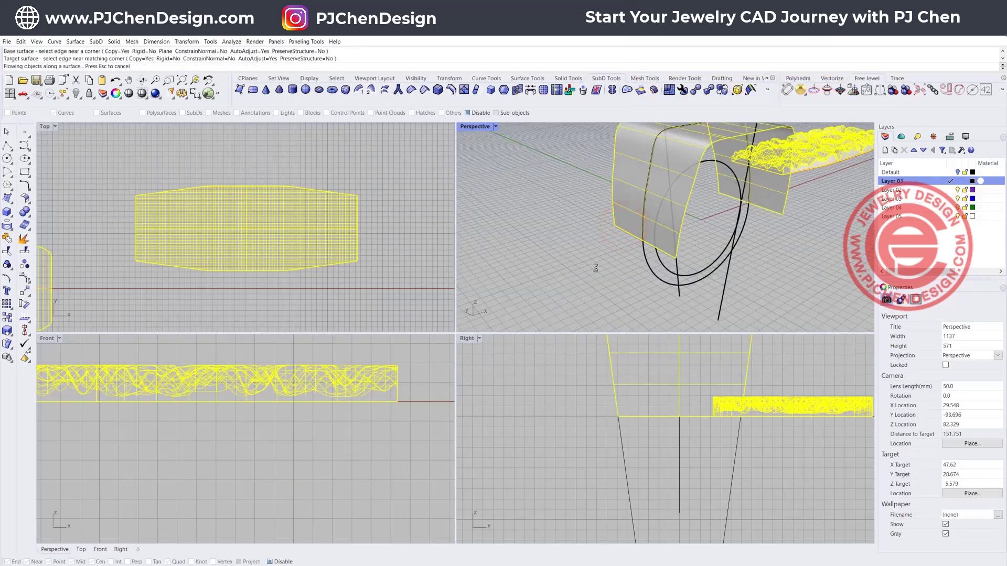
Step: Rotate the view to face the ring and select an open curve on it
scroll(595, 267, up, 3)
right_drag(595, 267, 646, 187)
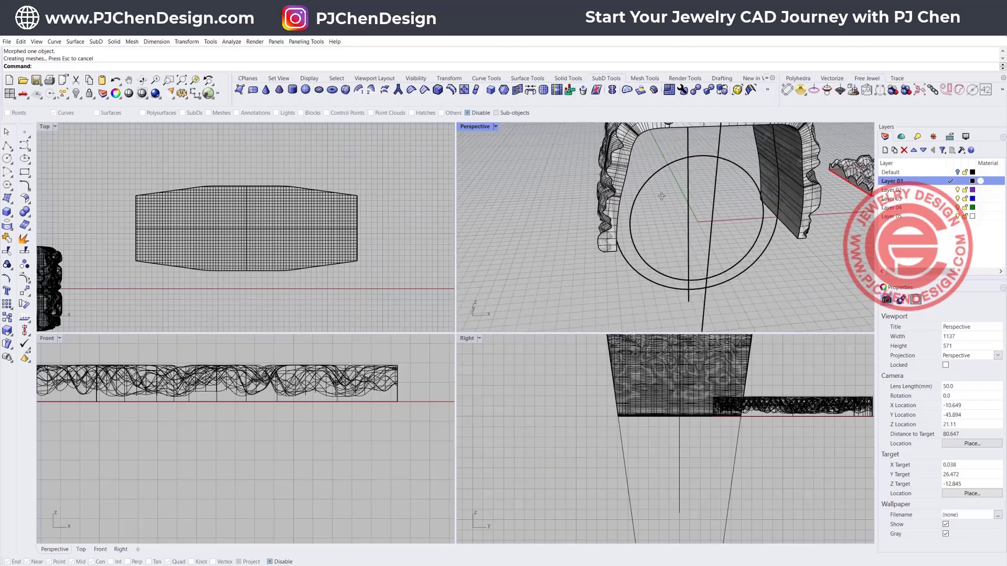
scroll(560, 211, down, 6)
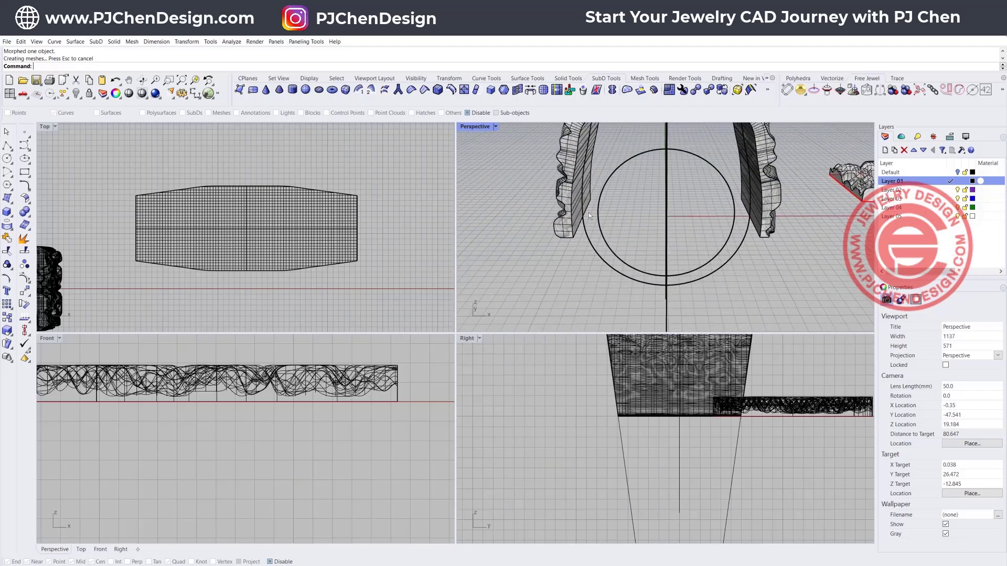
scroll(557, 214, up, 8)
right_drag(552, 229, 587, 215)
click(591, 212)
Step: Undo the flow onto the ring and select the closed curve in the Right view
scroll(175, 457, down, 5)
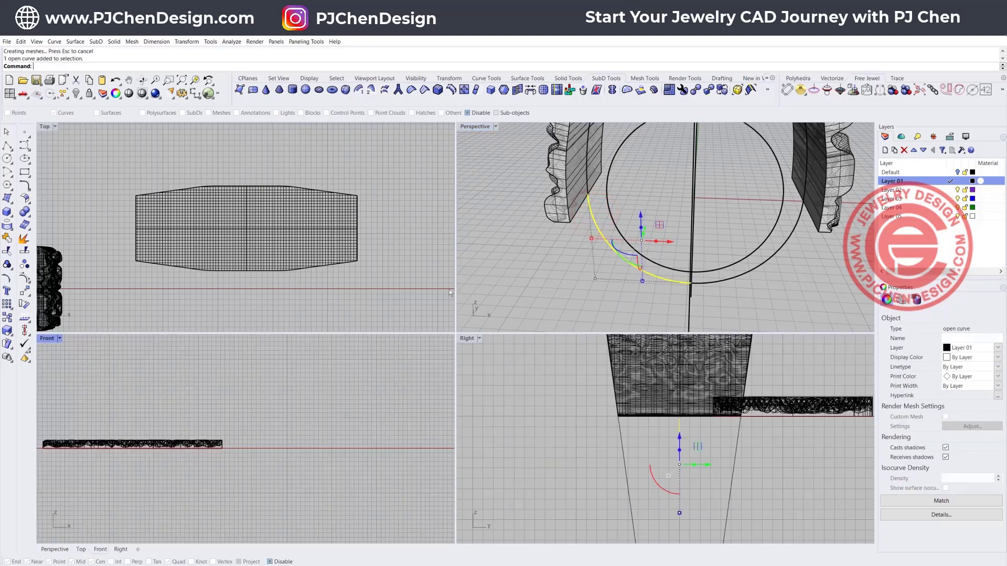
key(ctrl+z)
click(324, 383)
click(757, 417)
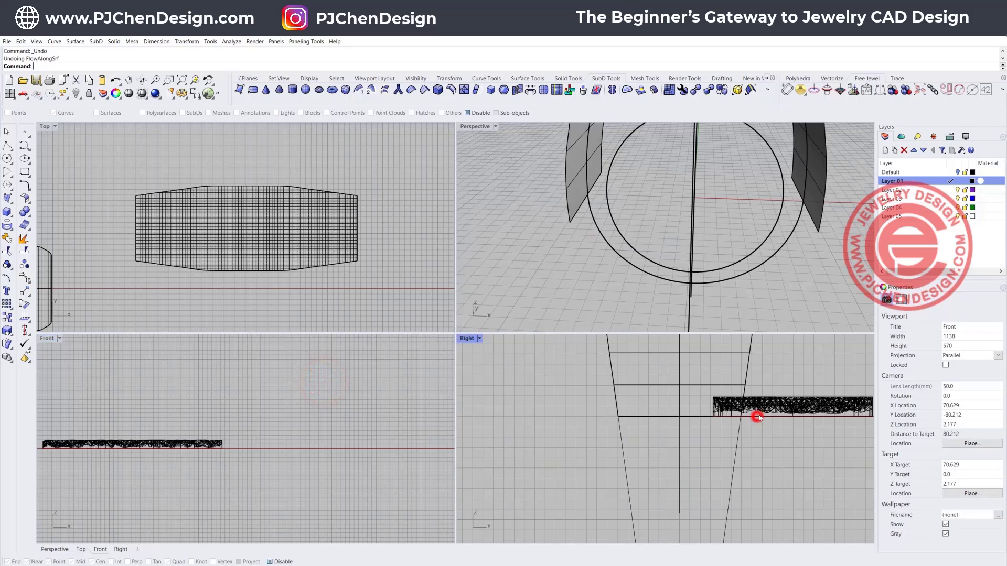
click(780, 440)
right_drag(780, 435, 626, 457)
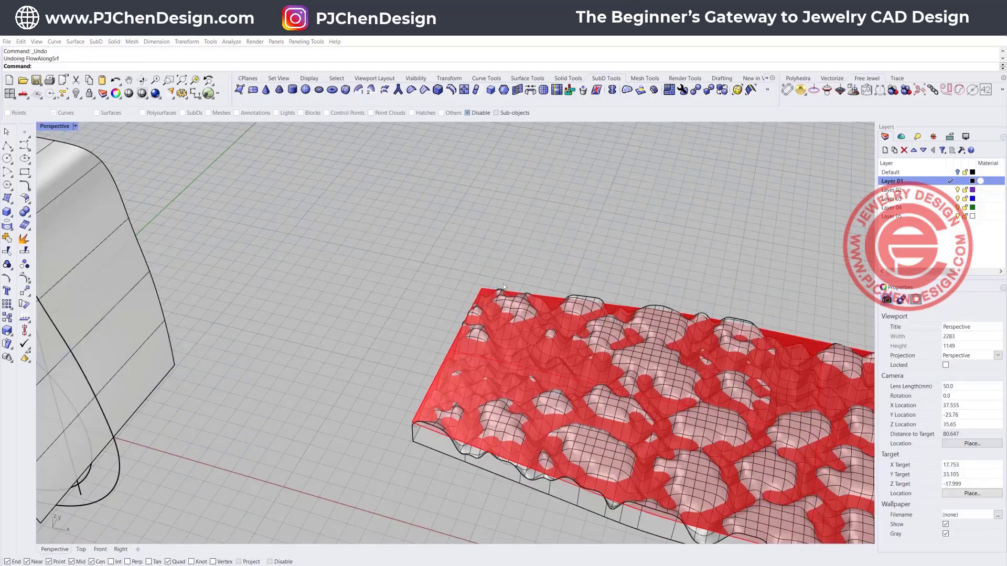
scroll(502, 284, down, 2)
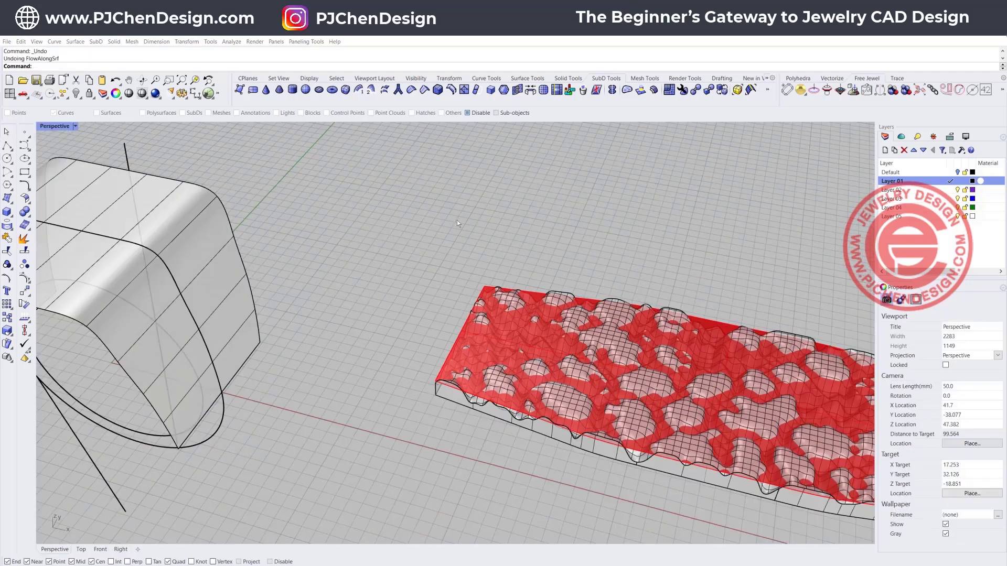
Step: Run FlowAlongSrf on the red nugget panel, mapping its base edge to the shank surface edge
text(FlowAlongSrf)
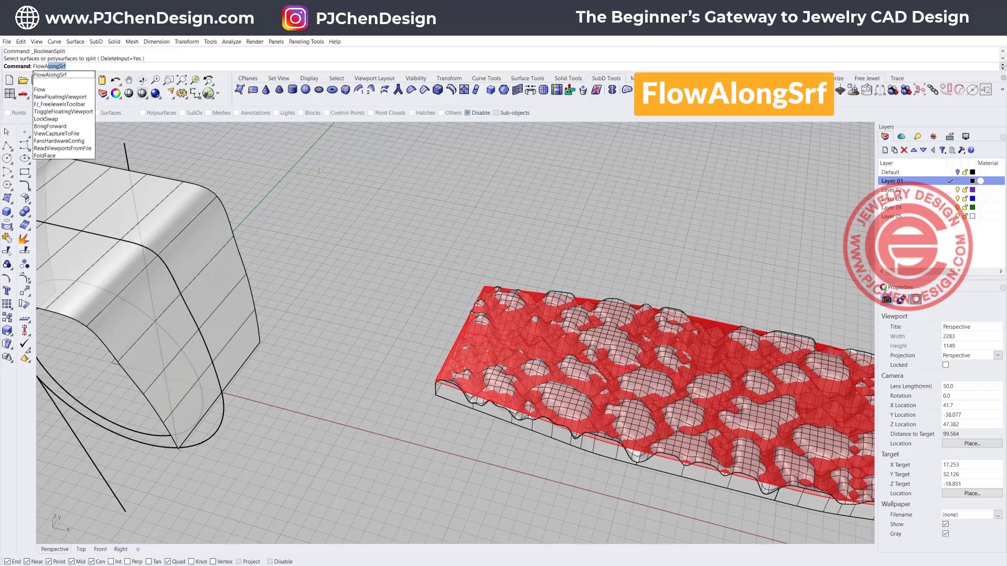
click(66, 76)
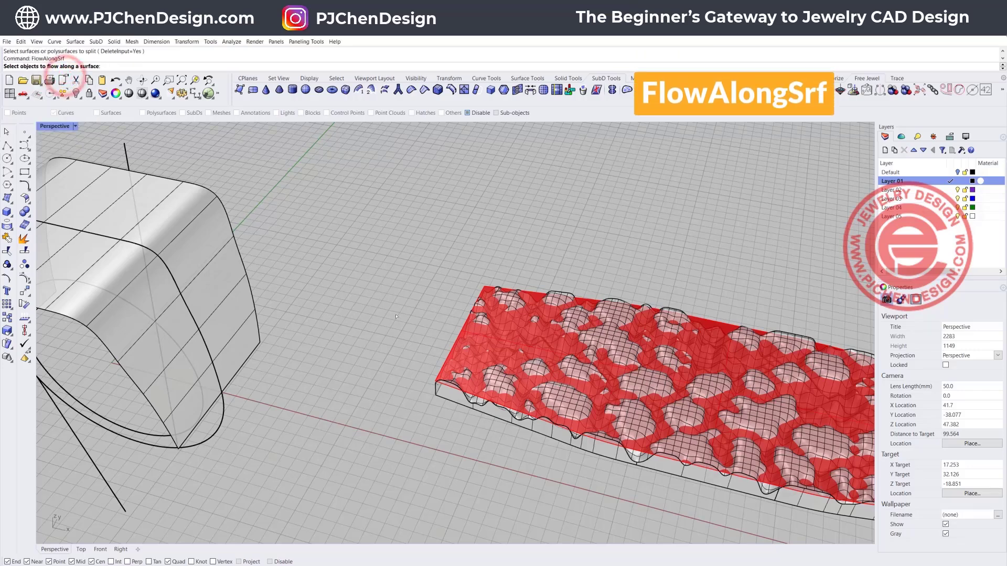
click(440, 389)
key(Return)
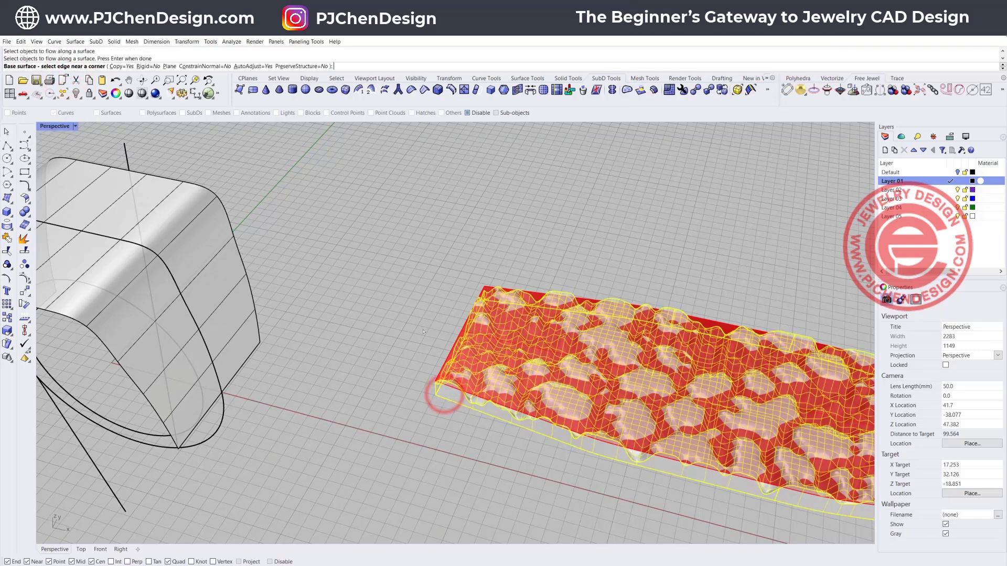
click(469, 334)
scroll(474, 335, down, 5)
right_drag(474, 336, 527, 376)
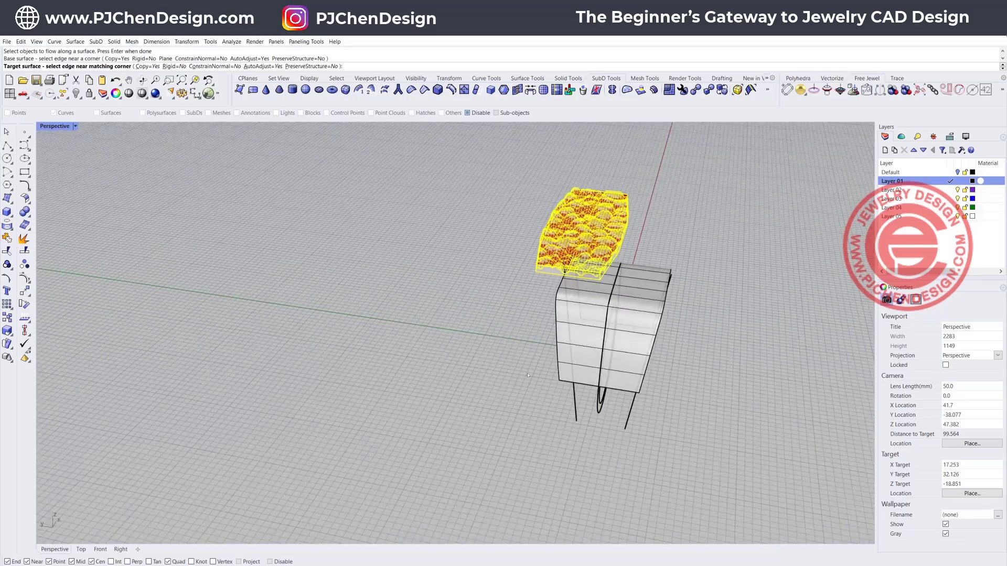
click(585, 382)
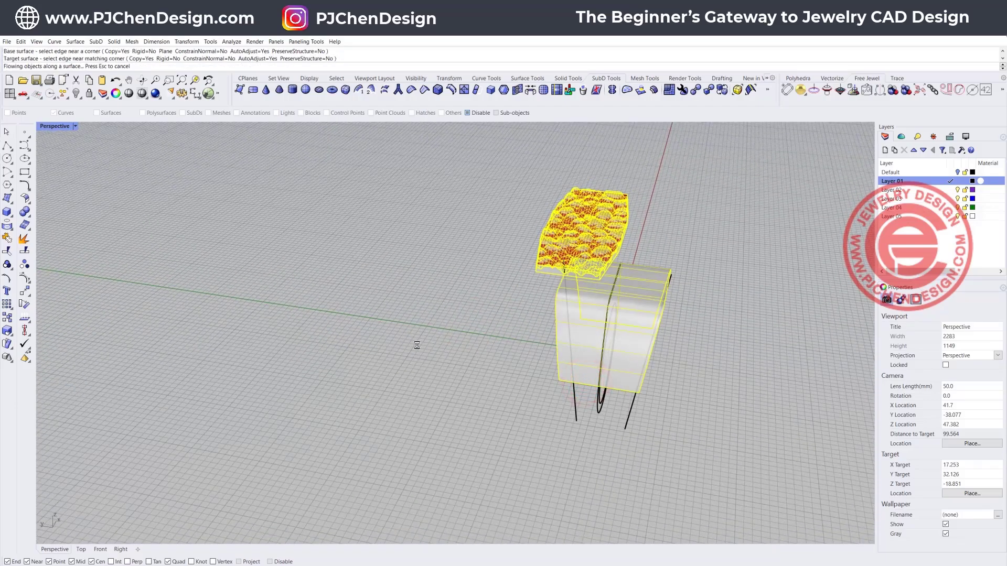
right_drag(465, 355, 232, 247)
scroll(189, 225, down, 4)
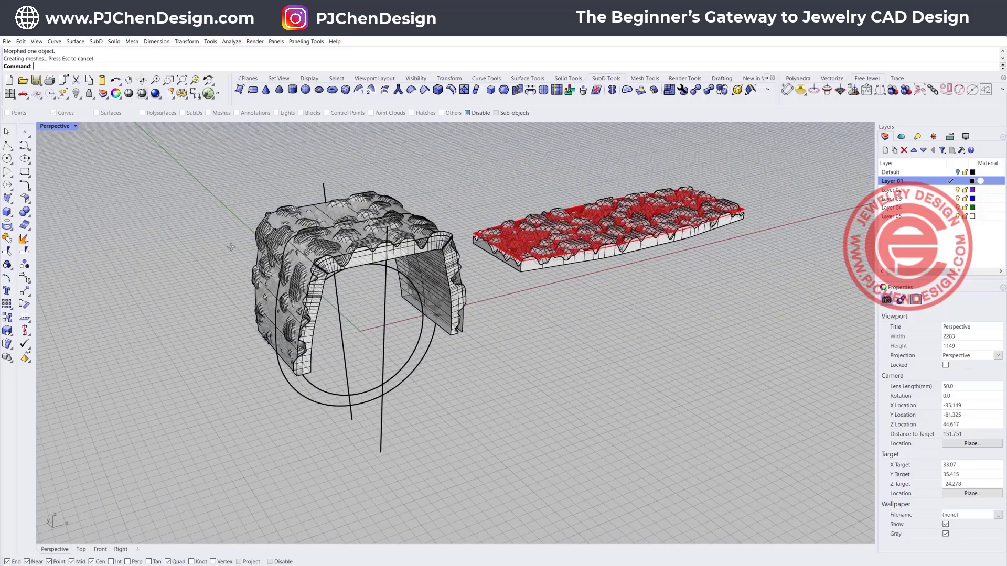
Step: Hide the smooth trimmed shank surface with Ctrl+H and orbit around the textured ring
click(319, 209)
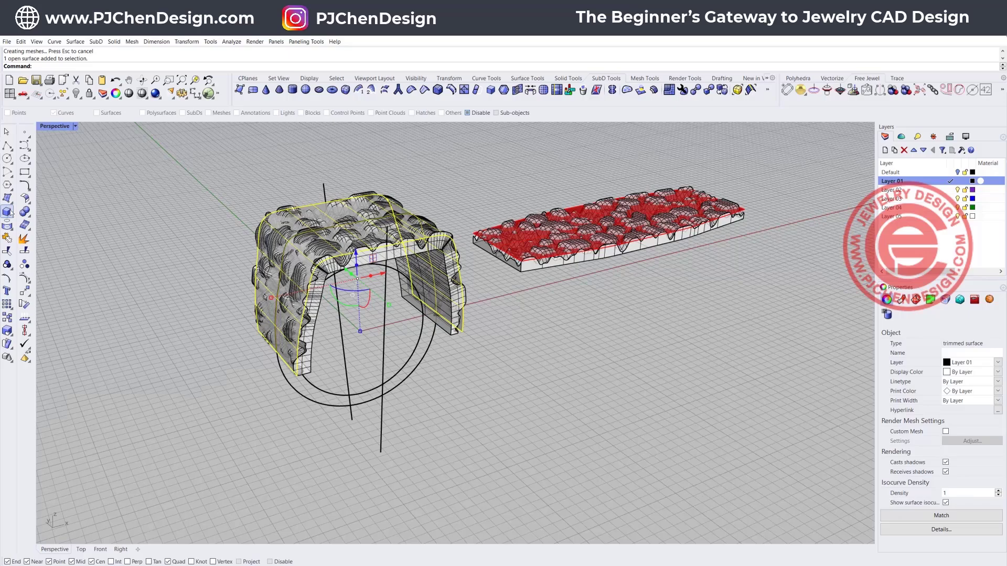
key(ctrl+h)
click(349, 234)
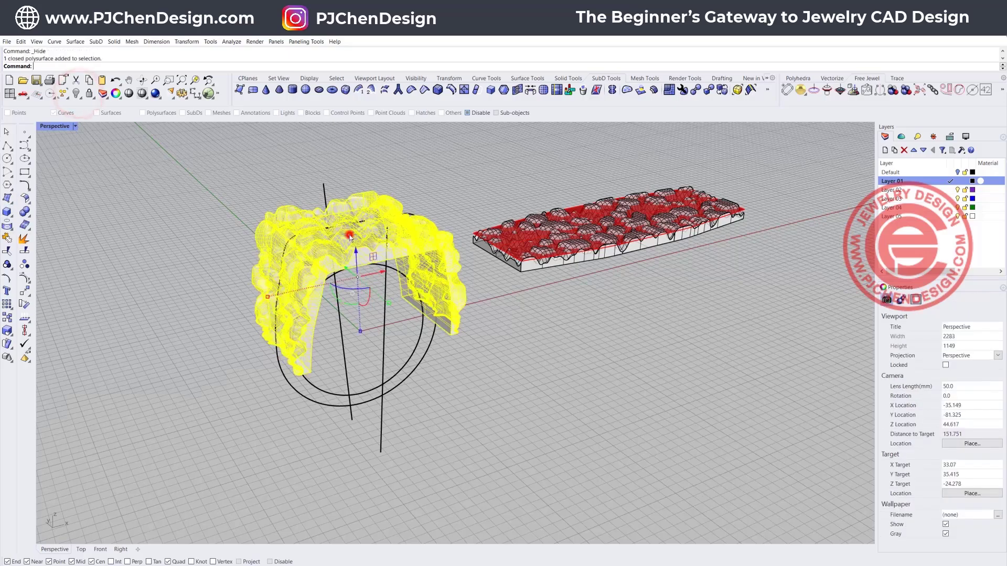
right_drag(349, 234, 421, 285)
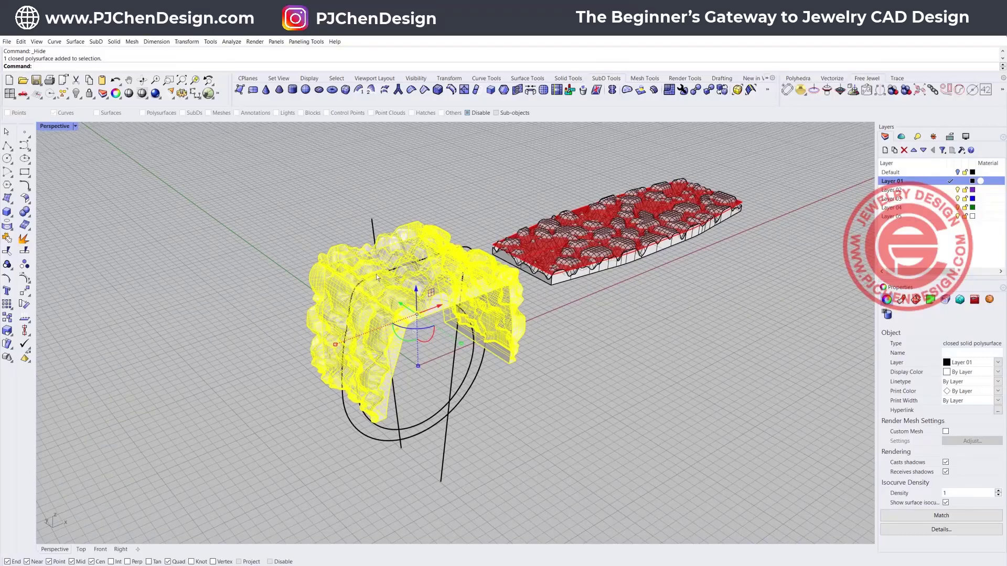
click(279, 271)
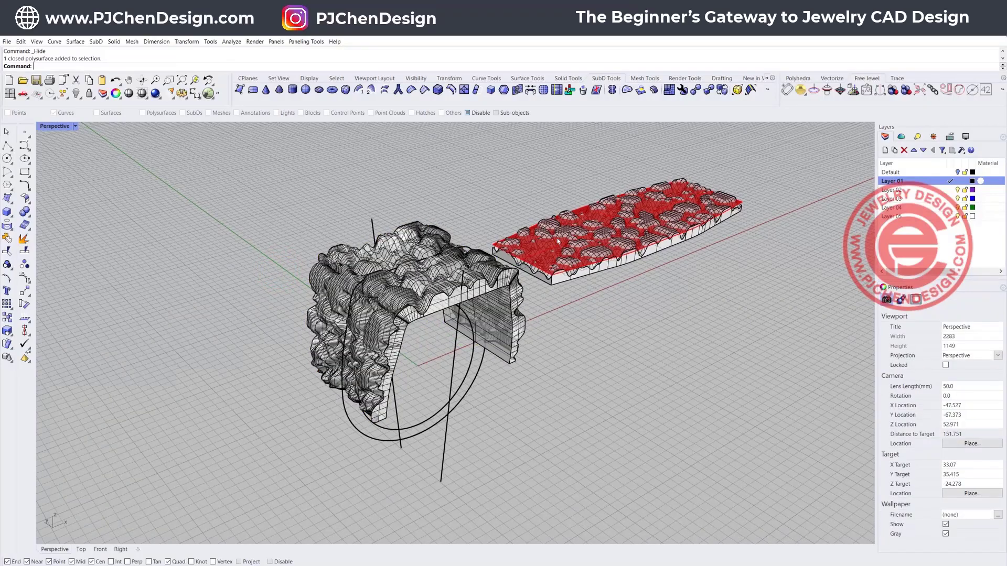
scroll(559, 242, up, 5)
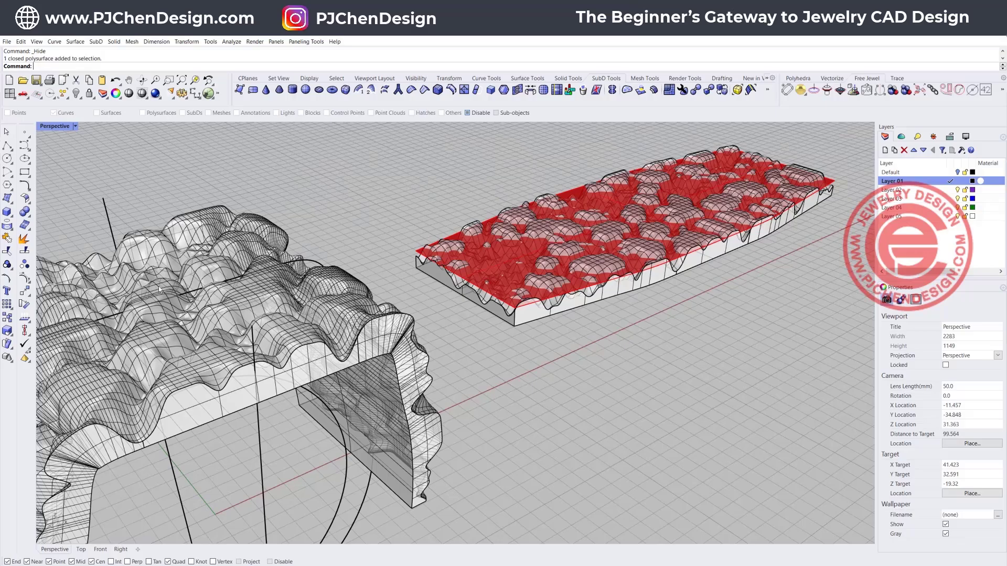
scroll(219, 314, down, 5)
right_drag(219, 313, 390, 323)
scroll(386, 303, down, 5)
scroll(267, 283, up, 7)
Step: Join the inner circle and the two arcs into one closed ring profile curve
click(402, 304)
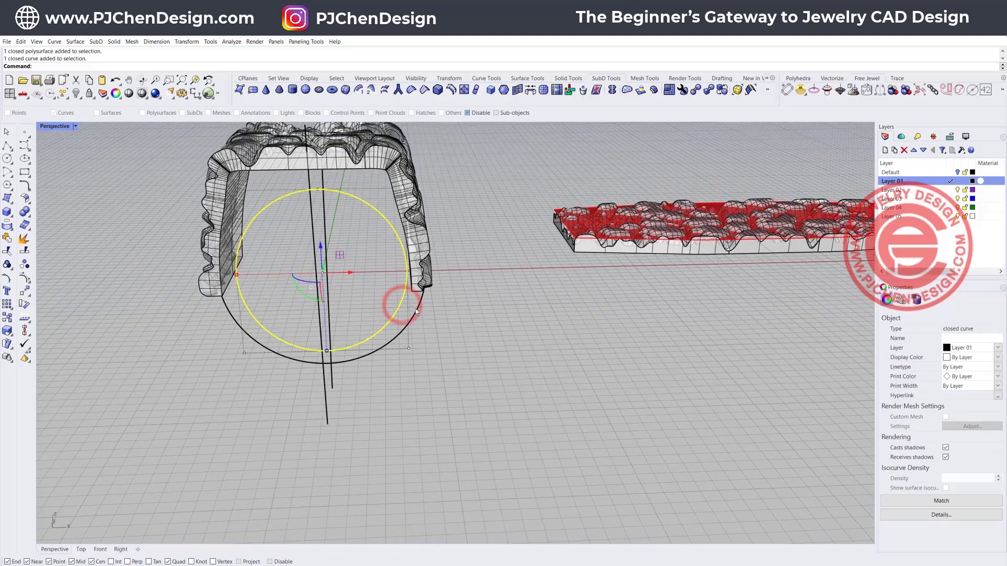
shift+click(416, 308)
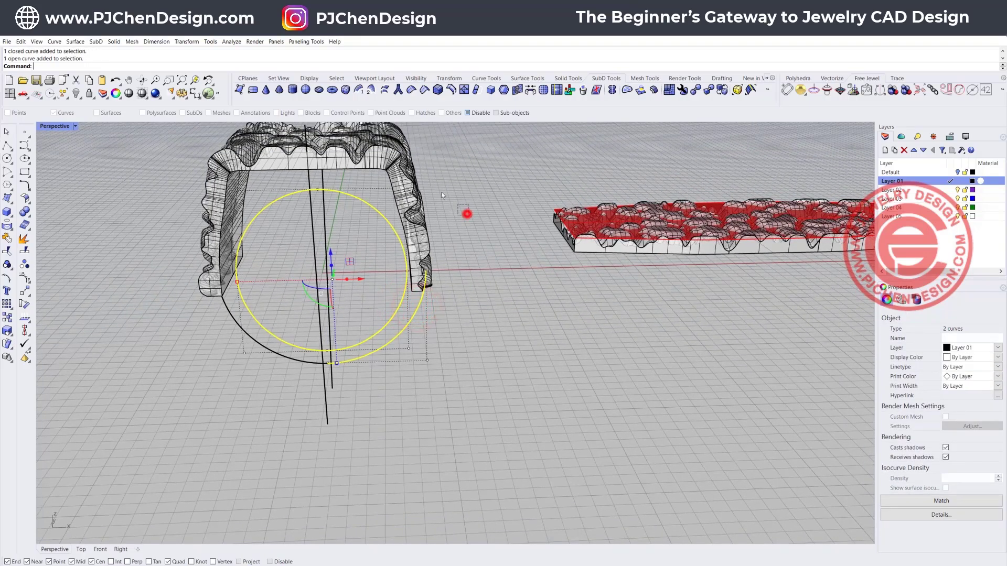
shift+drag(441, 195, 395, 173)
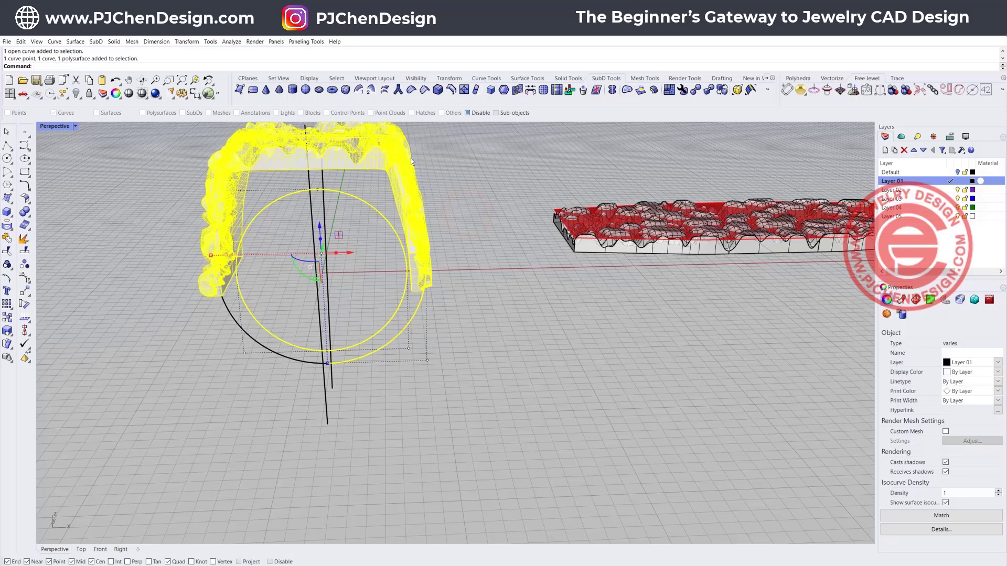
ctrl+click(410, 159)
shift+click(291, 361)
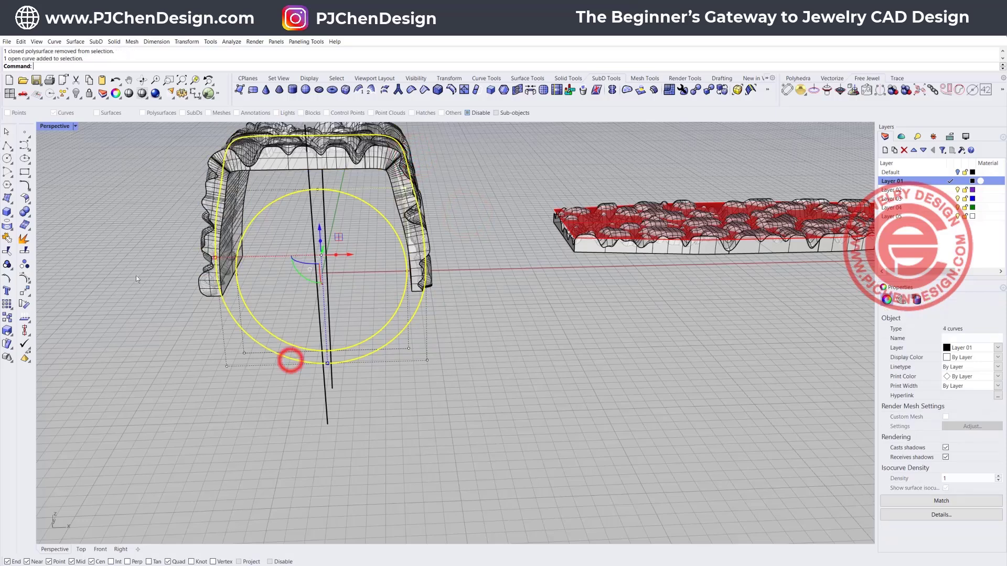
click(6, 239)
click(77, 297)
Step: Restore four views and draw top and bottom polylines completing the tapered shank outline in Right view
double_click(45, 125)
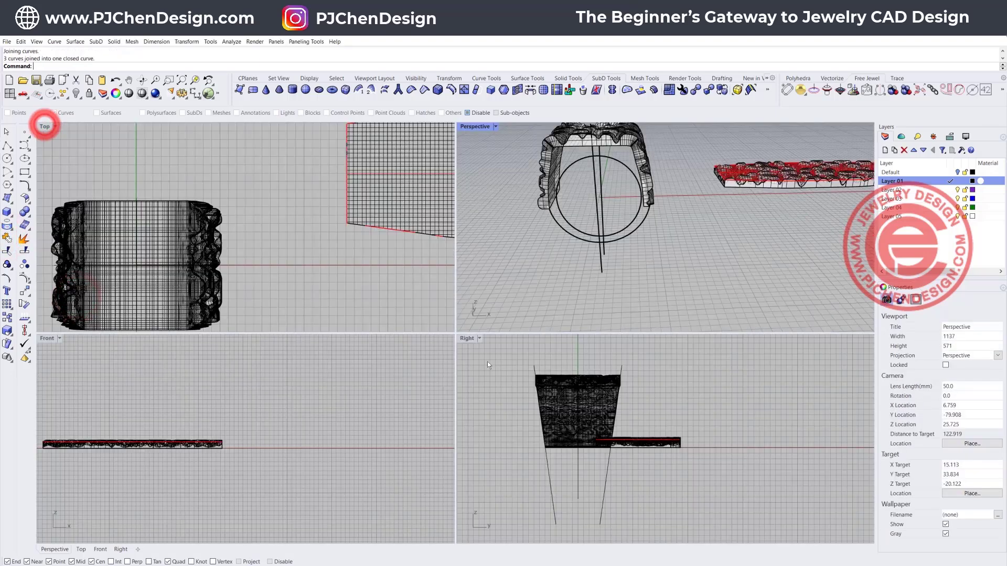
click(7, 146)
click(534, 365)
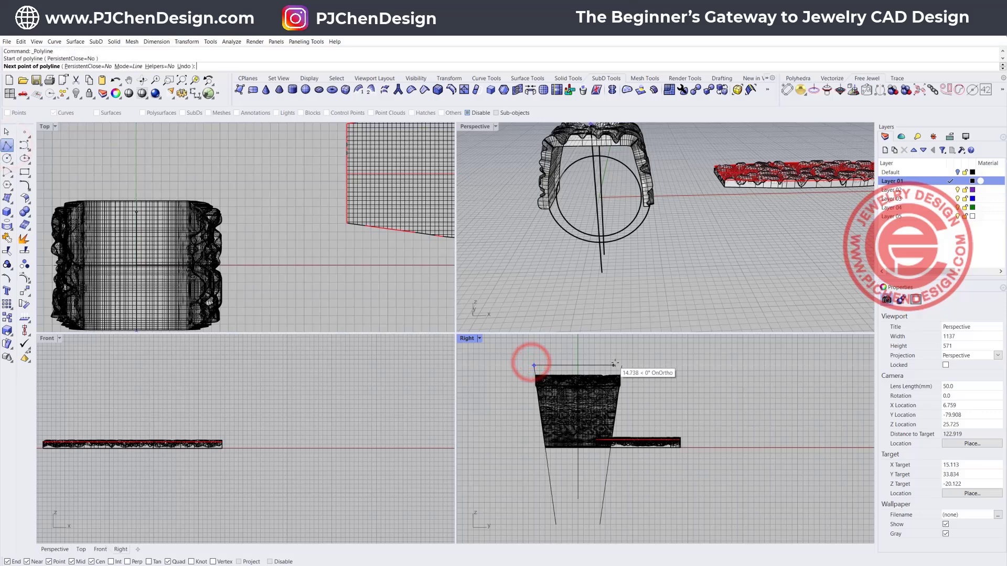
click(621, 366)
key(Return)
key(Return)
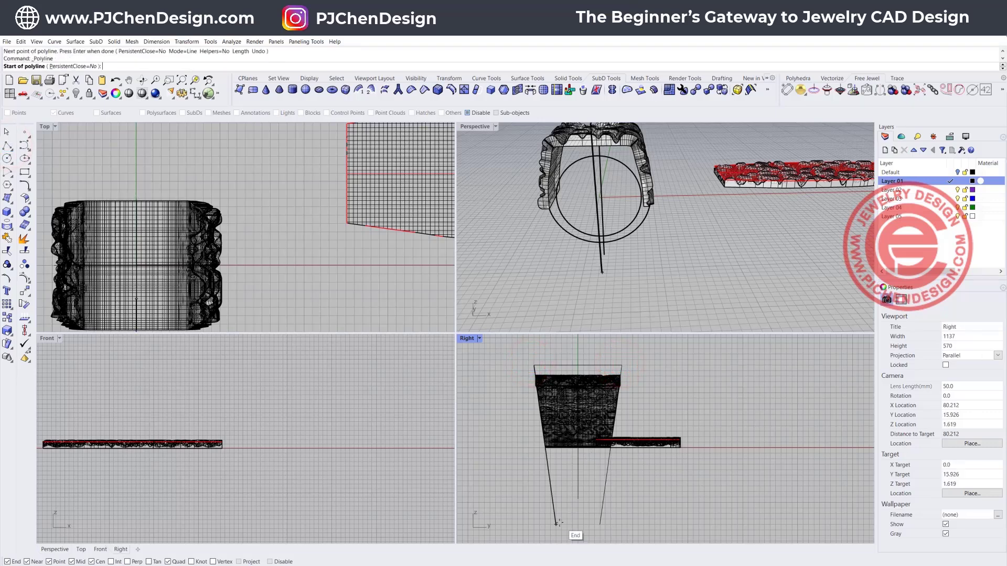
click(556, 523)
click(599, 523)
key(Return)
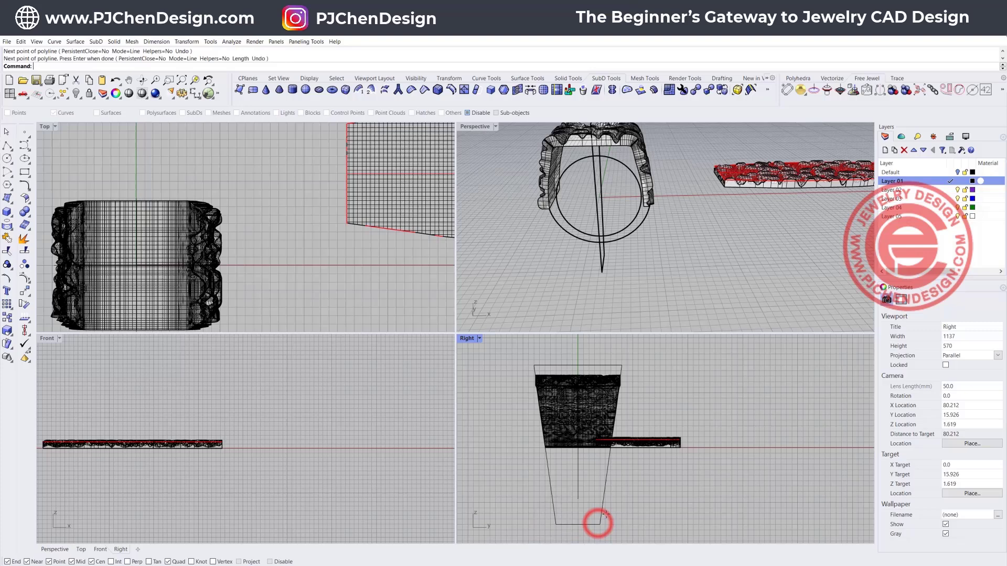
drag(629, 529, 569, 492)
shift+click(619, 366)
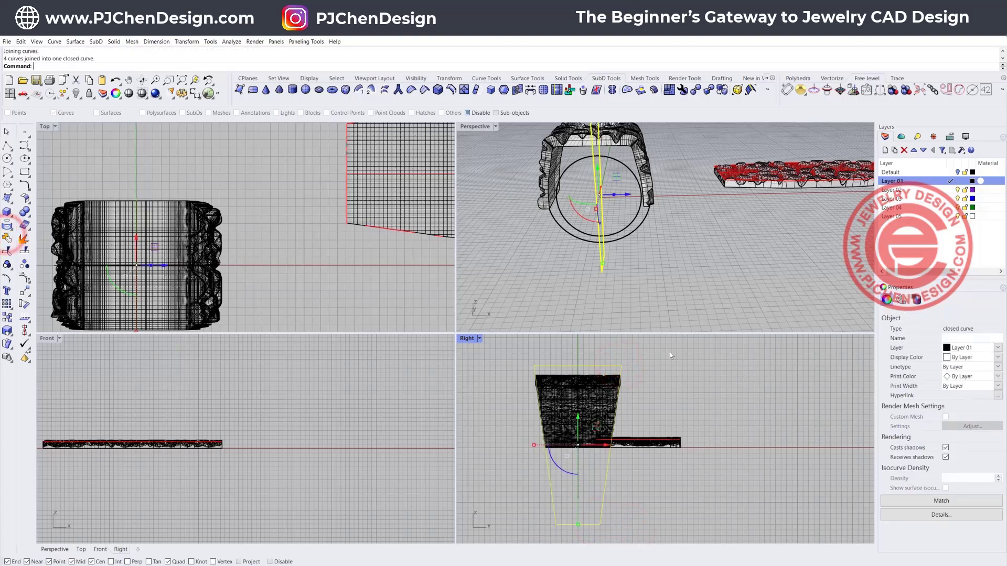
click(700, 279)
Step: Extrude the two ring circles and the trapezoid shank outline straight into solids
drag(655, 249, 616, 173)
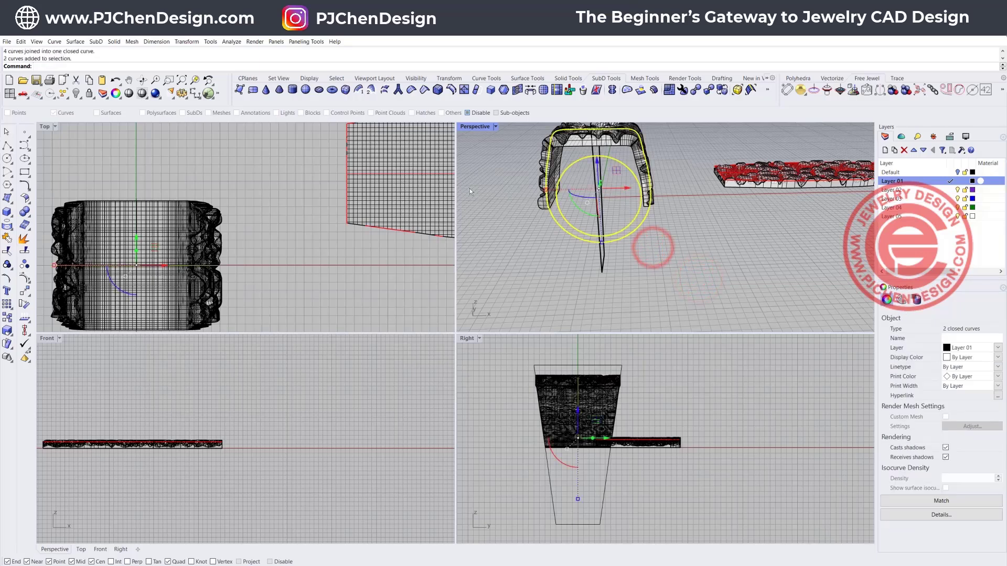
click(116, 42)
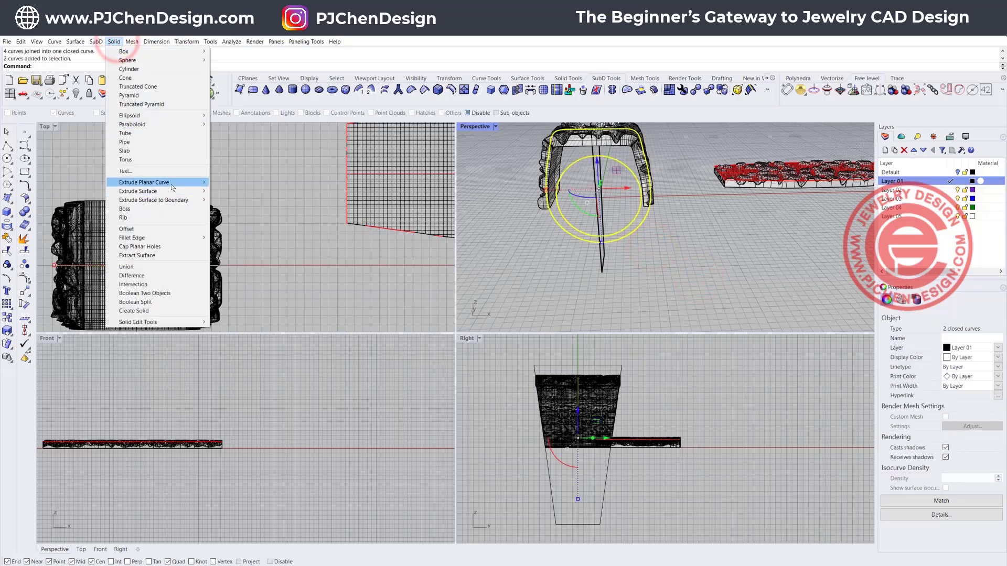
mouse_move(175, 184)
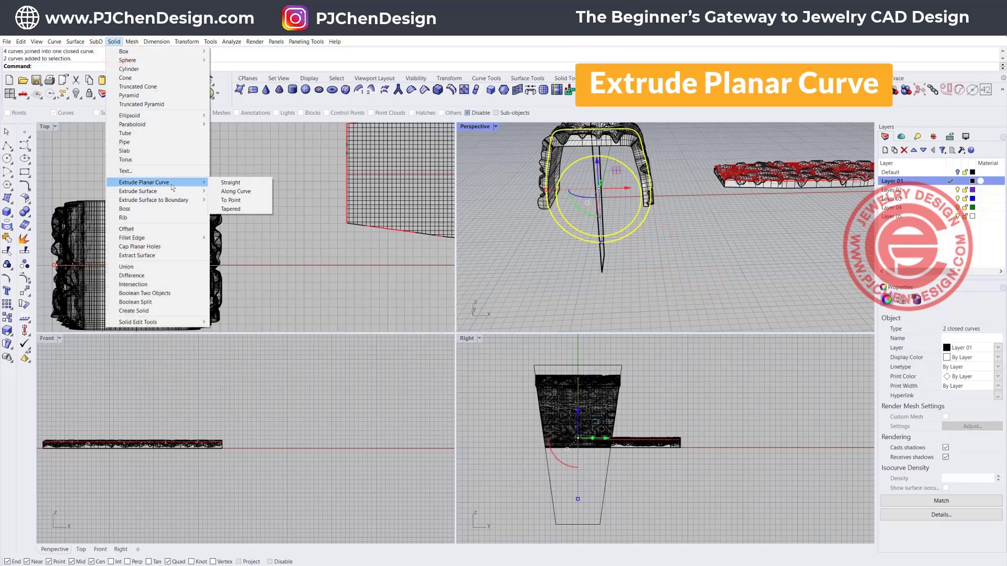
click(219, 185)
scroll(218, 181, down, 2)
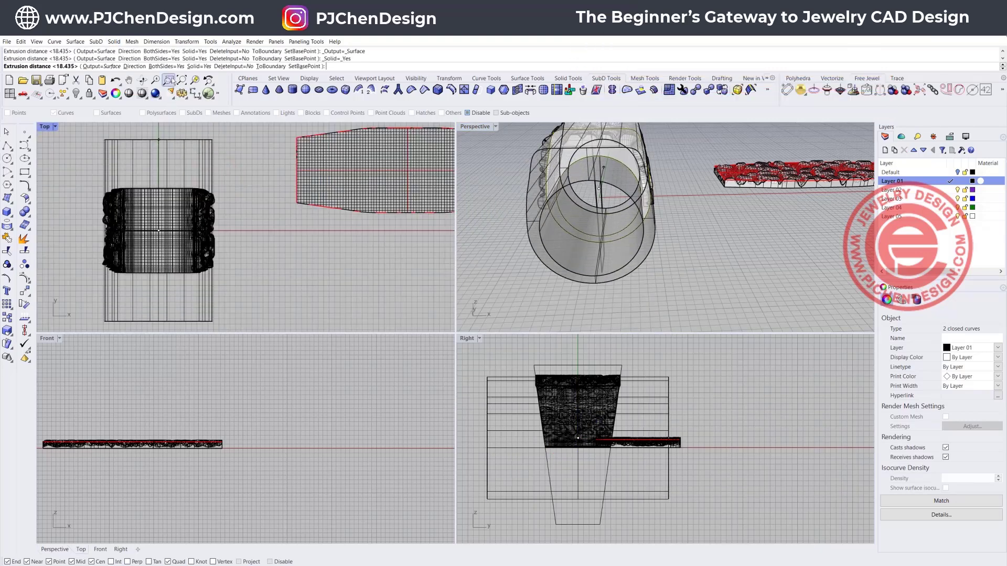
click(203, 164)
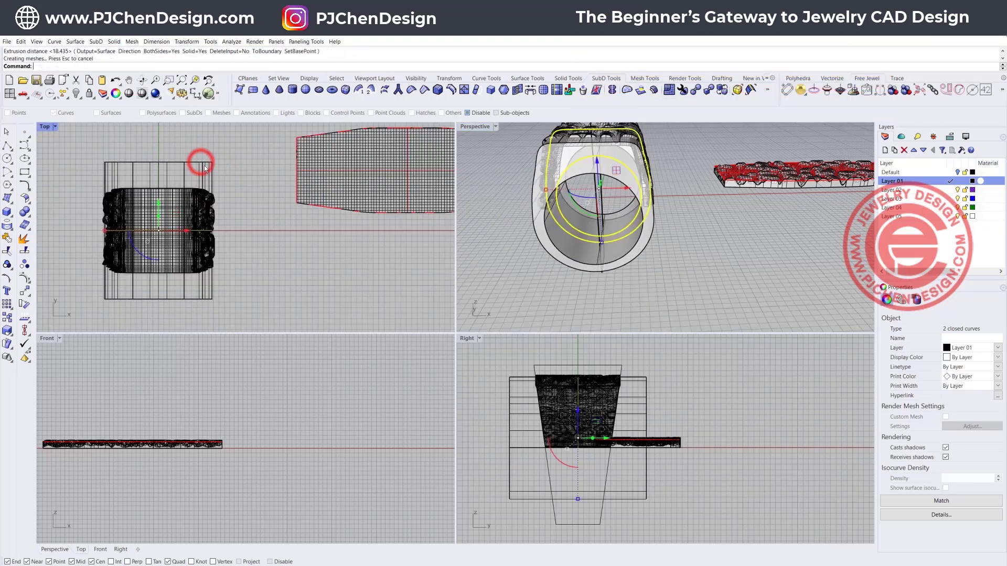
click(600, 516)
key(Return)
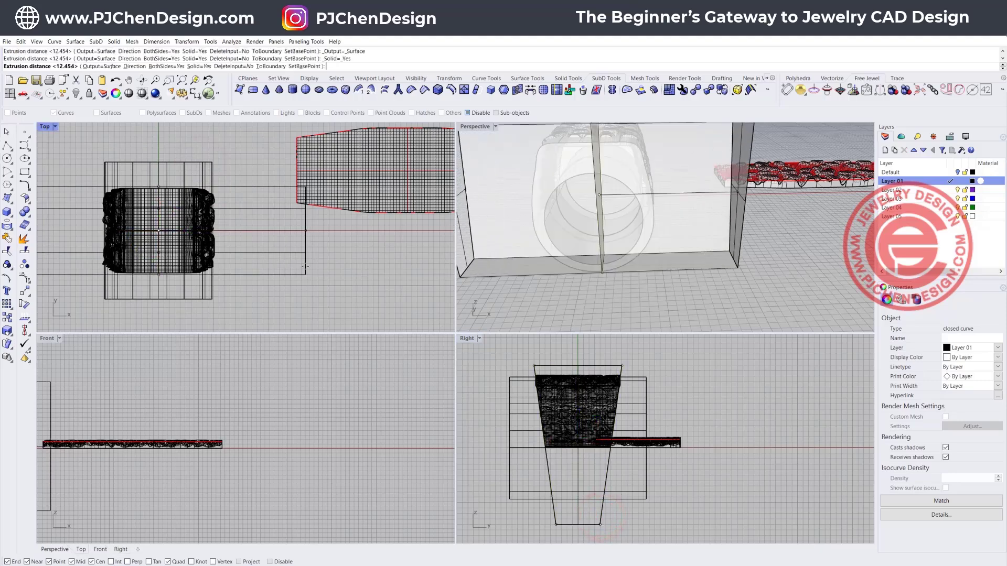
click(306, 266)
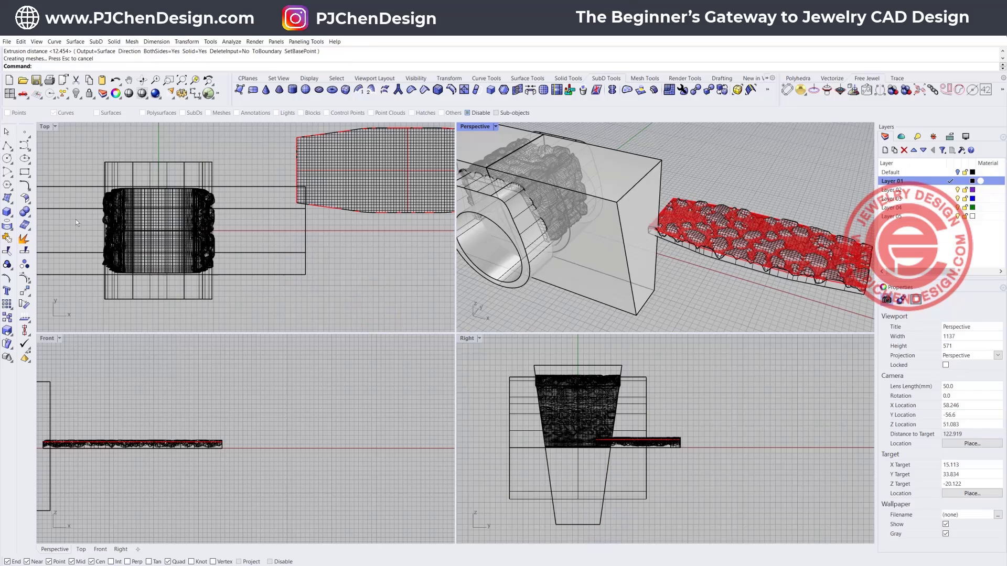
Step: Boolean-intersect the ring with the box, keeping only their shared volume
click(24, 211)
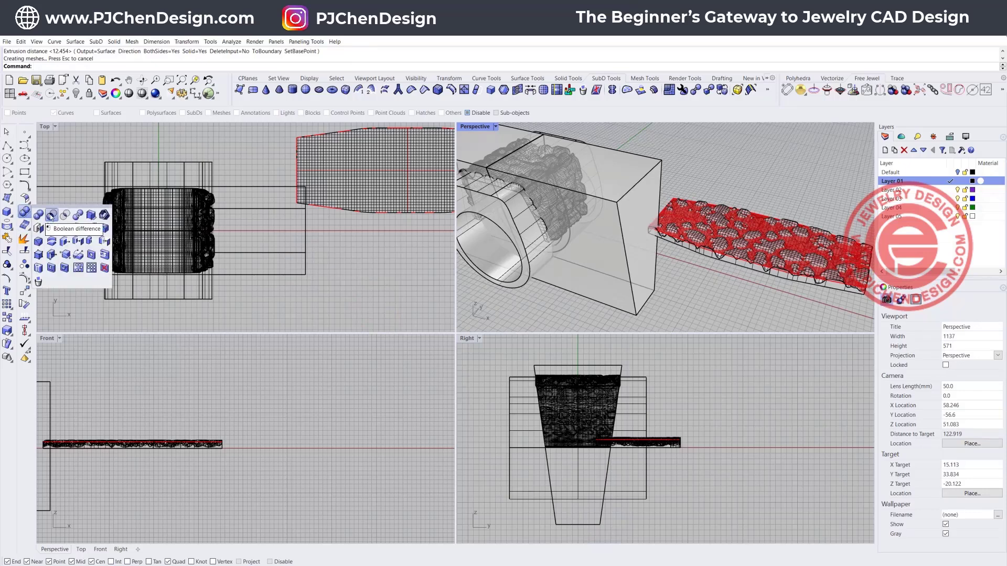
click(65, 214)
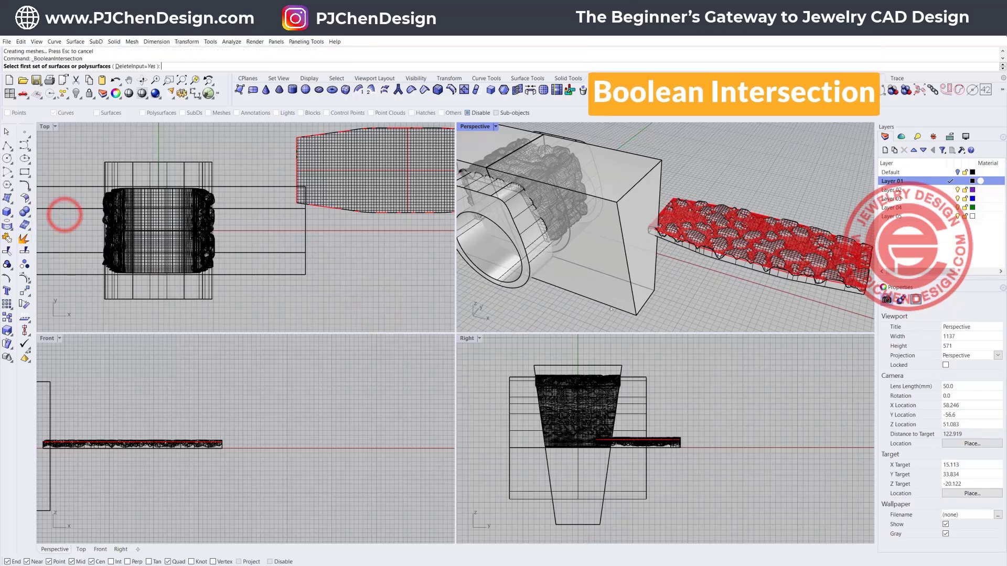
click(519, 283)
key(Return)
click(566, 274)
key(Return)
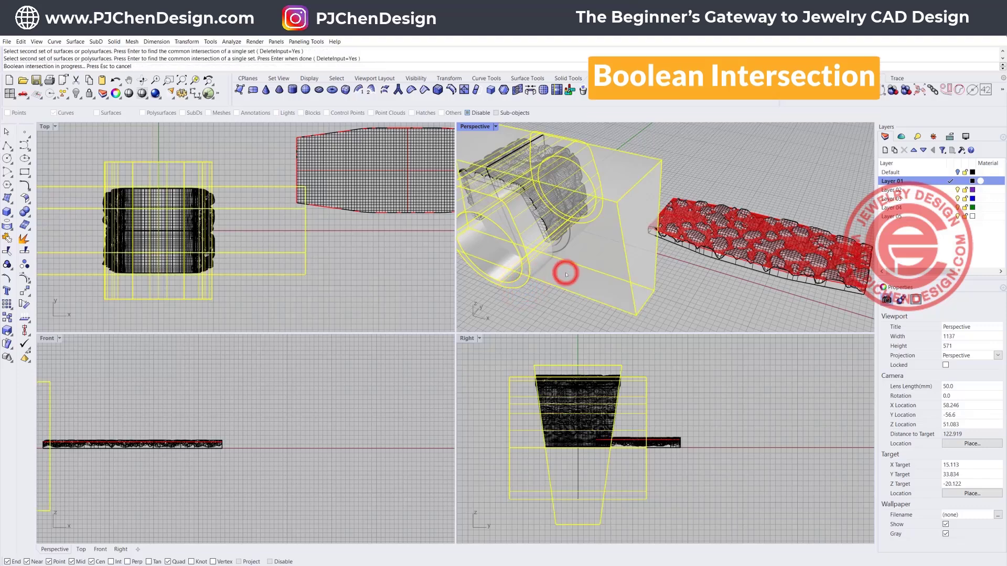
right_drag(583, 243, 602, 242)
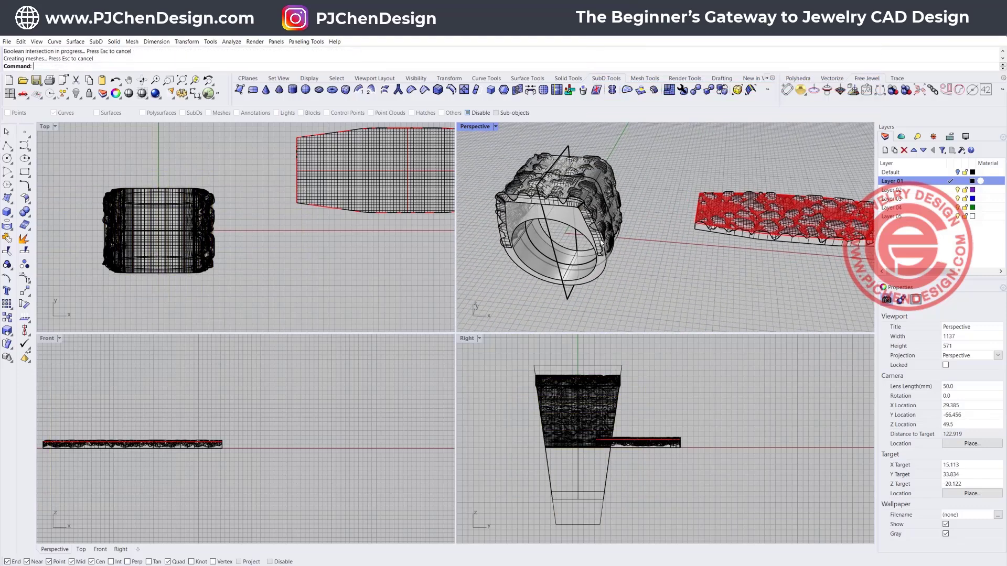
click(496, 127)
Step: Switch the Perspective view to Rendered shading and zoom in on the ring head
click(476, 185)
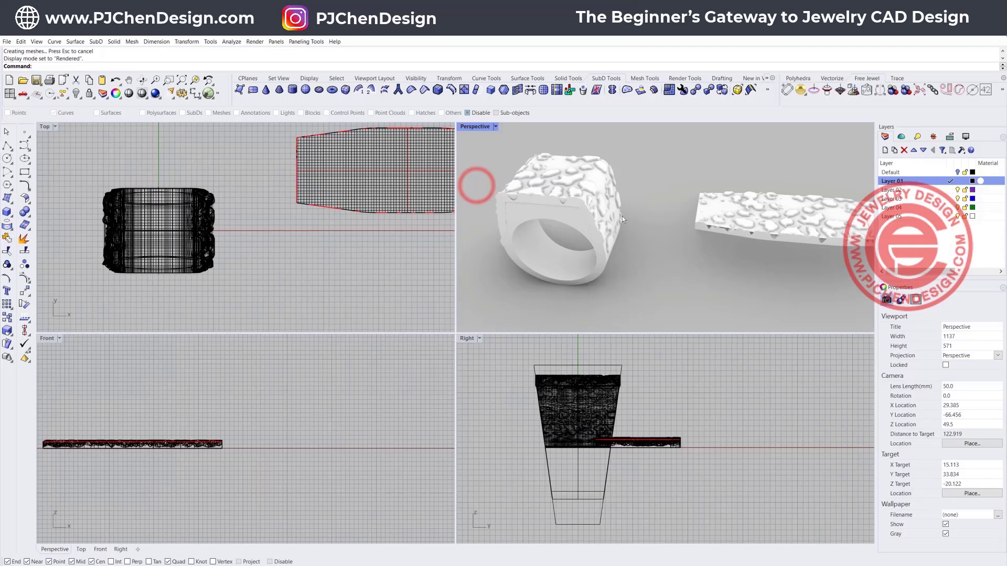
right_drag(622, 216, 667, 216)
scroll(667, 216, up, 5)
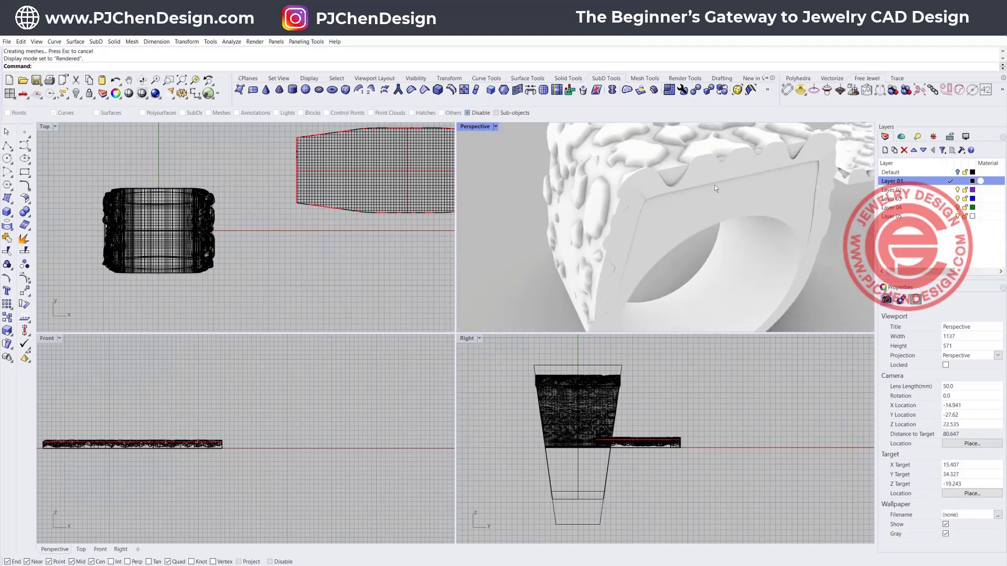
scroll(521, 373, up, 10)
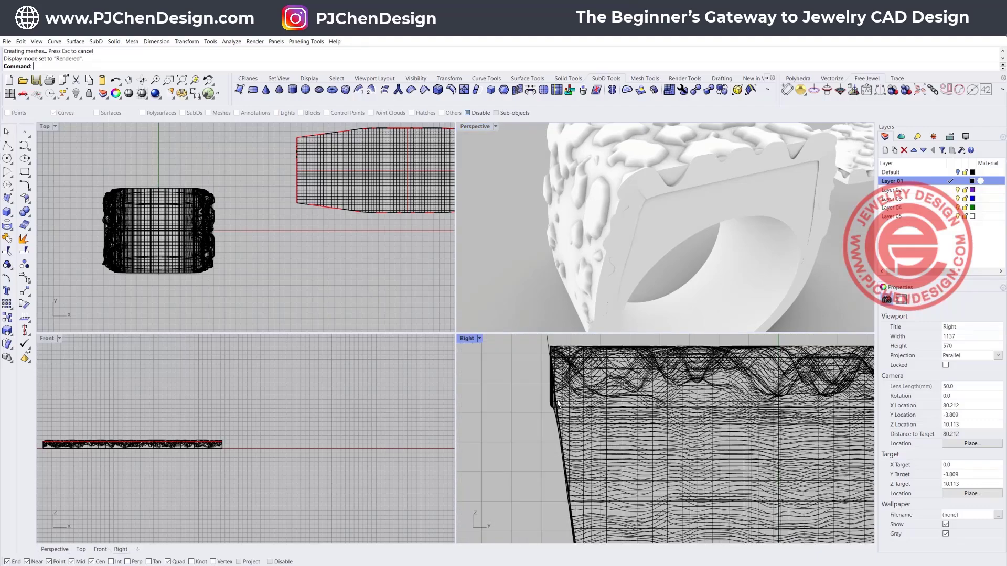
scroll(545, 401, down, 10)
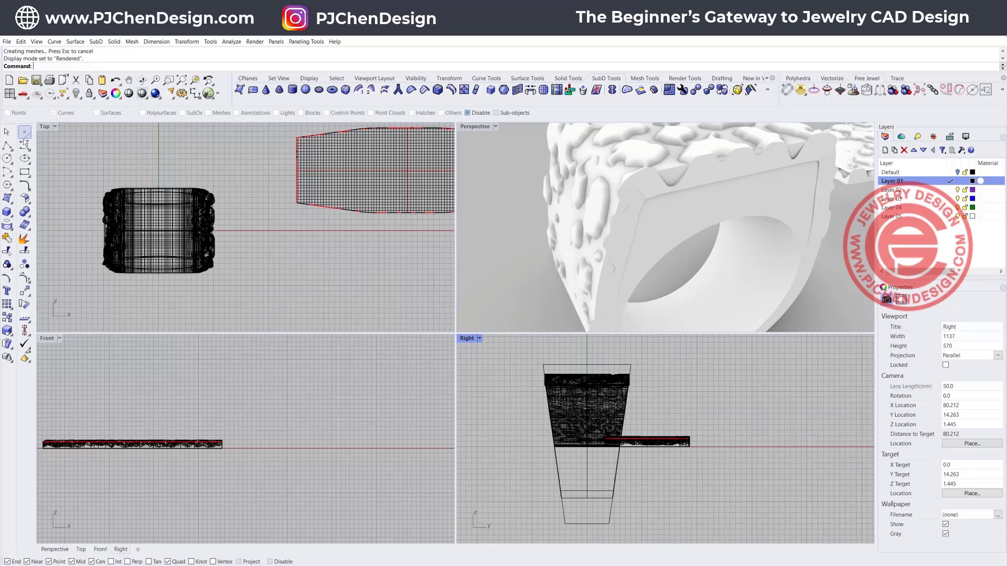
Step: Draw a 3Point box over one side of the ring head in Right view and shift it rightward
click(7, 213)
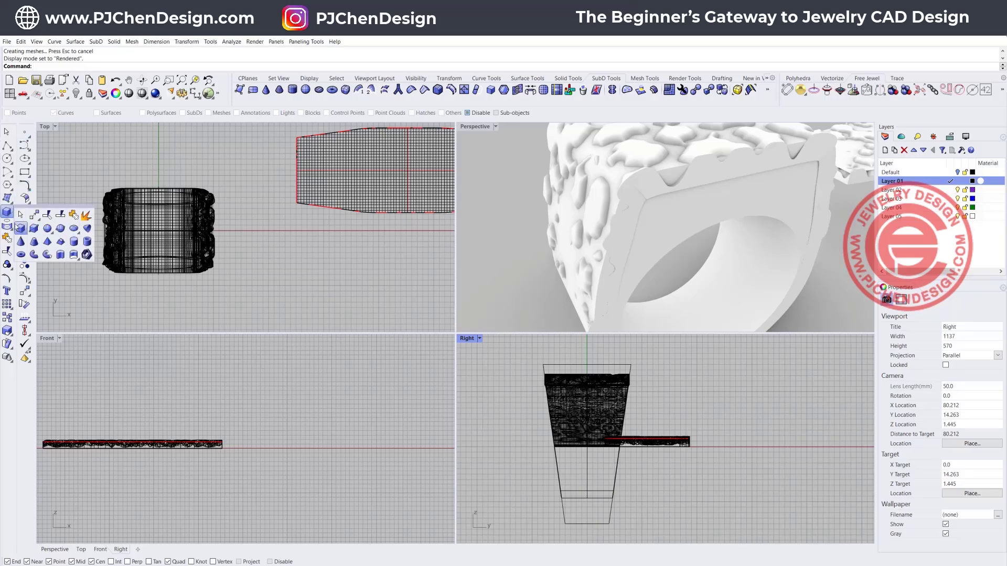
click(19, 229)
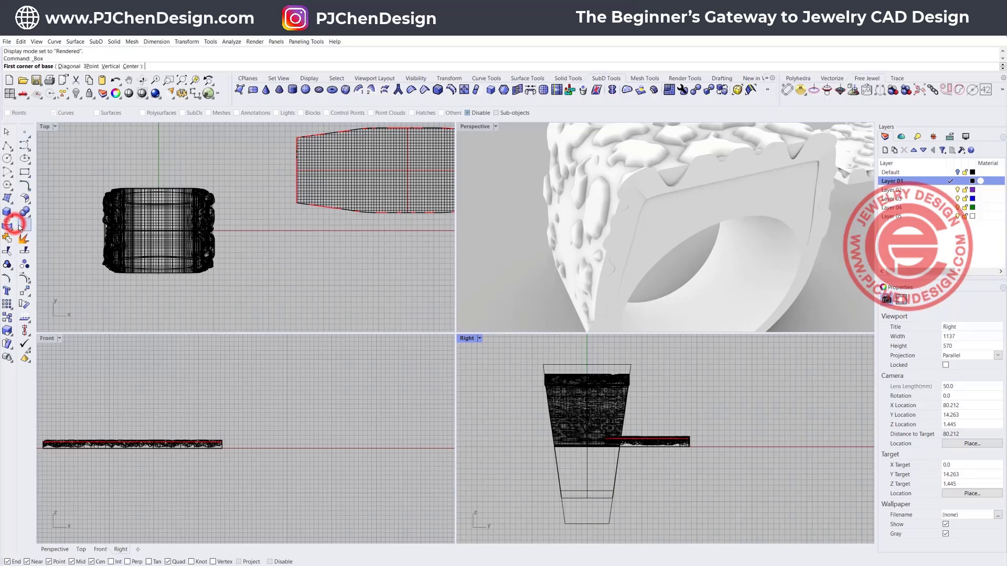
click(89, 67)
click(610, 524)
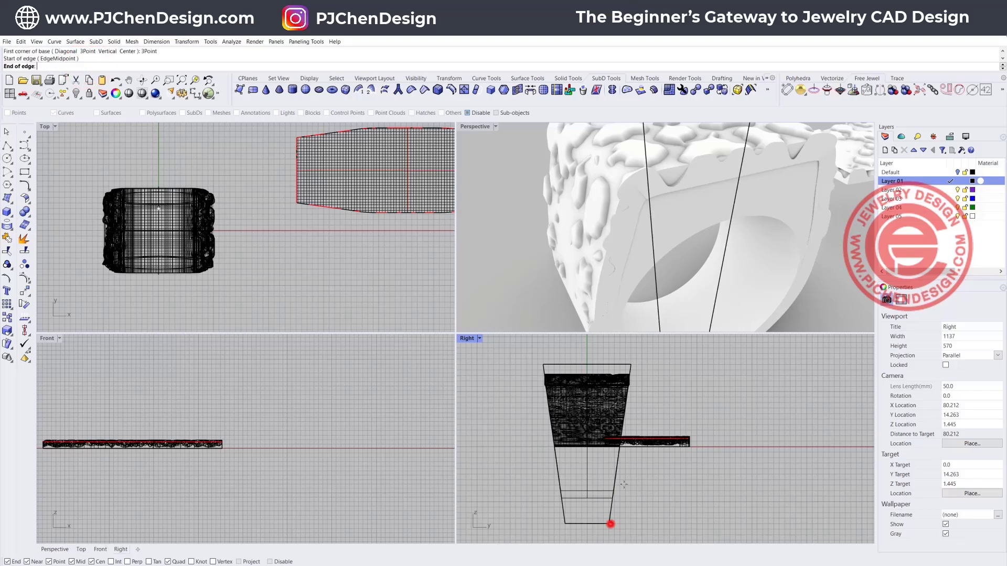
click(631, 365)
click(766, 401)
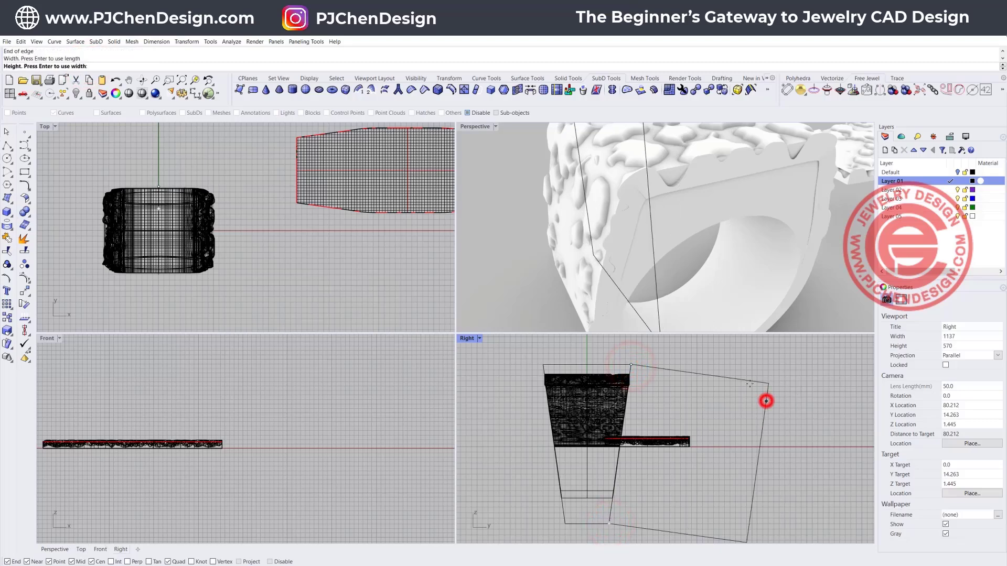
scroll(196, 145, down, 4)
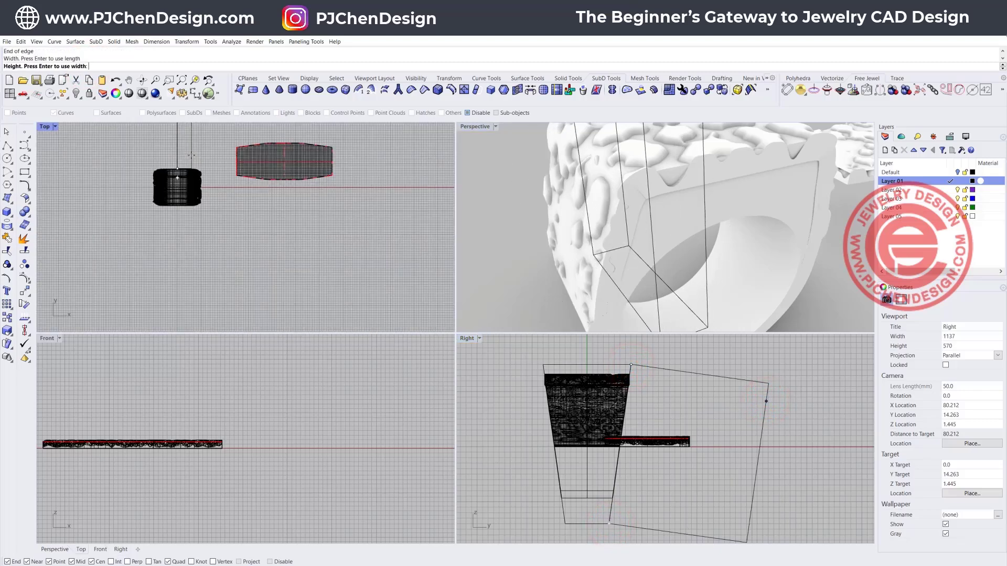
click(95, 157)
click(96, 157)
right_drag(96, 157, 111, 204)
drag(179, 189, 219, 203)
click(335, 308)
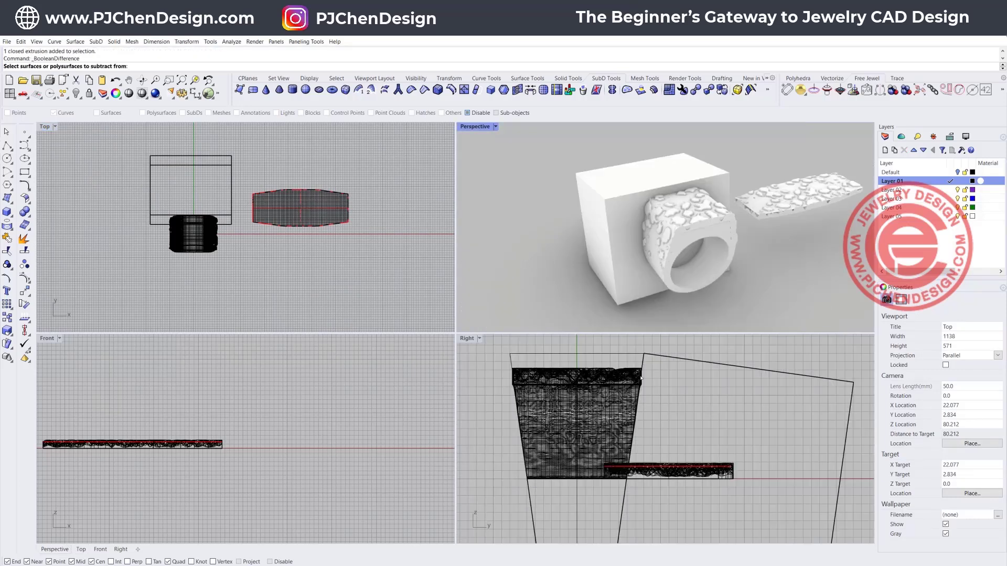
Step: Boolean-difference the box from the ring, picking the ring first and the box as cutter
click(619, 369)
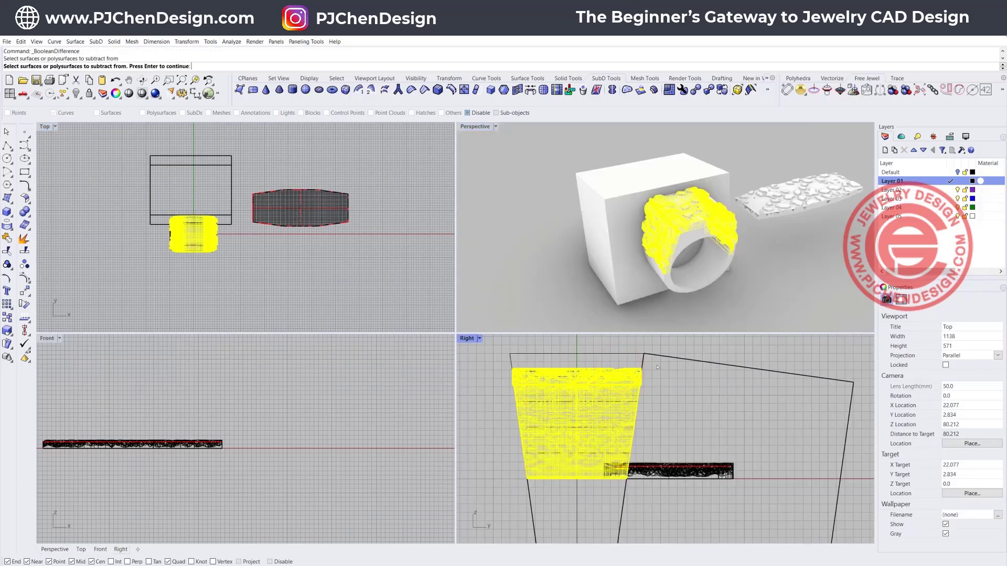
key(Return)
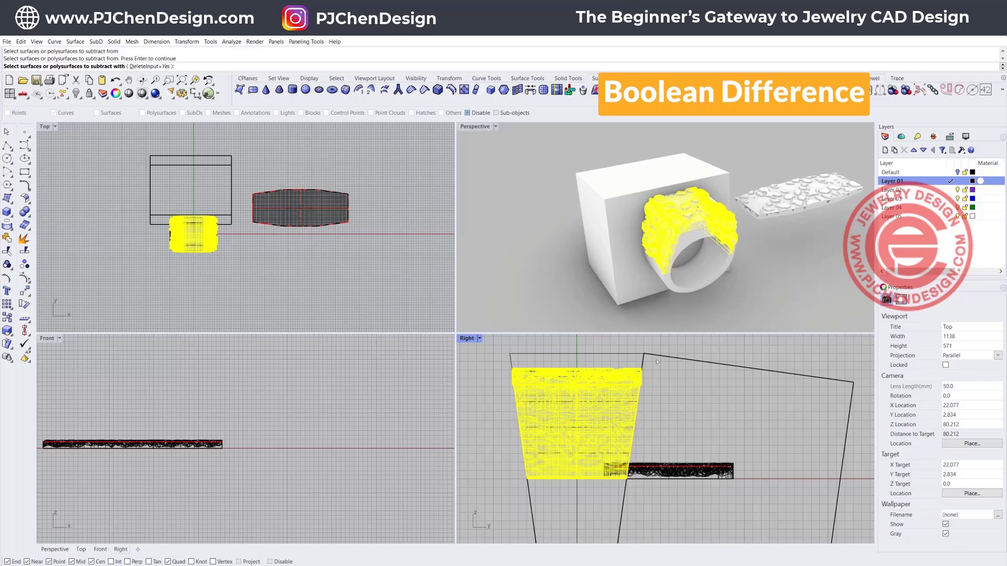
click(24, 211)
click(49, 209)
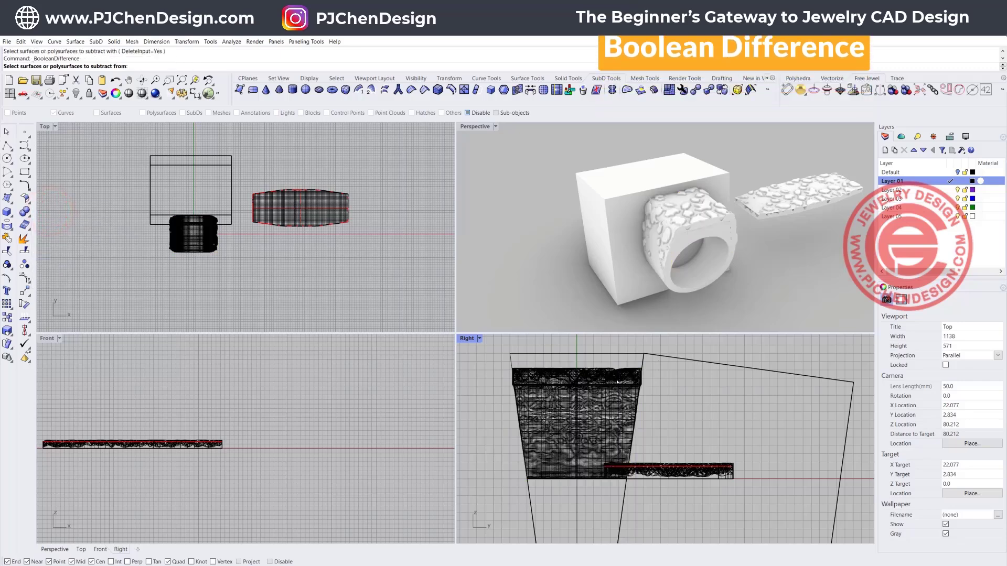
click(618, 379)
key(Return)
click(665, 355)
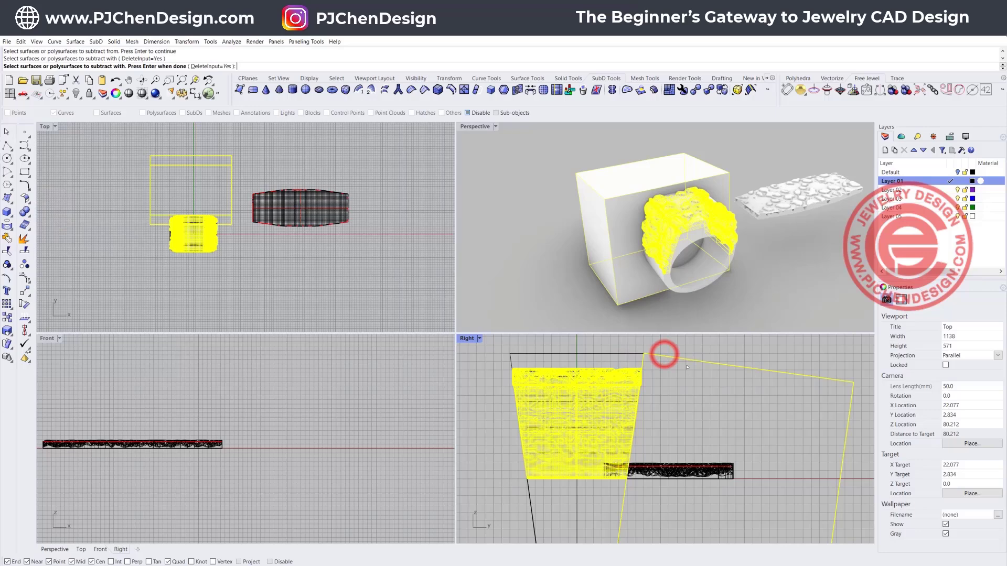
key(Return)
Step: Orbit and zoom around the ring to inspect the cut, then select the trimmed ring
right_drag(703, 225, 734, 157)
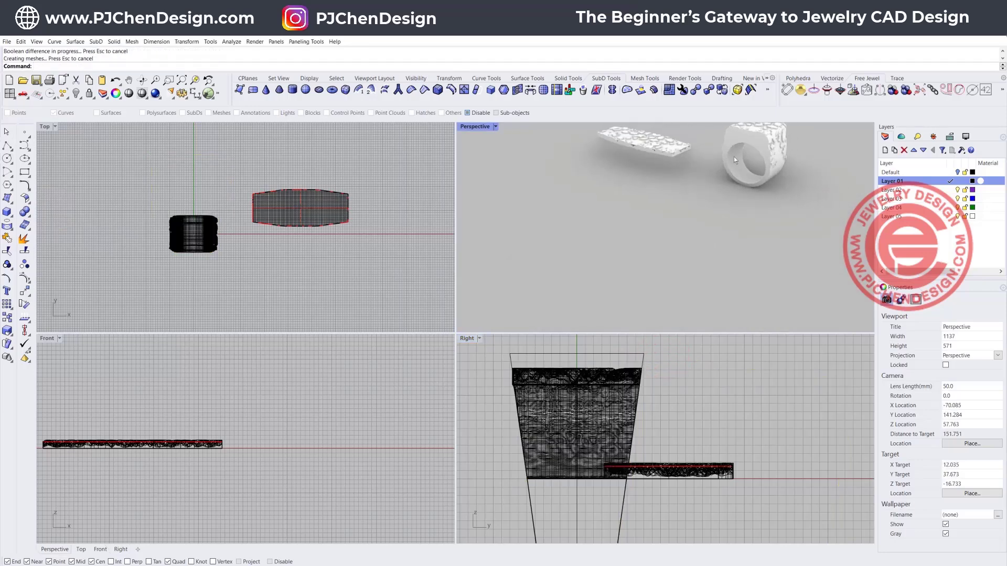
scroll(722, 206, up, 10)
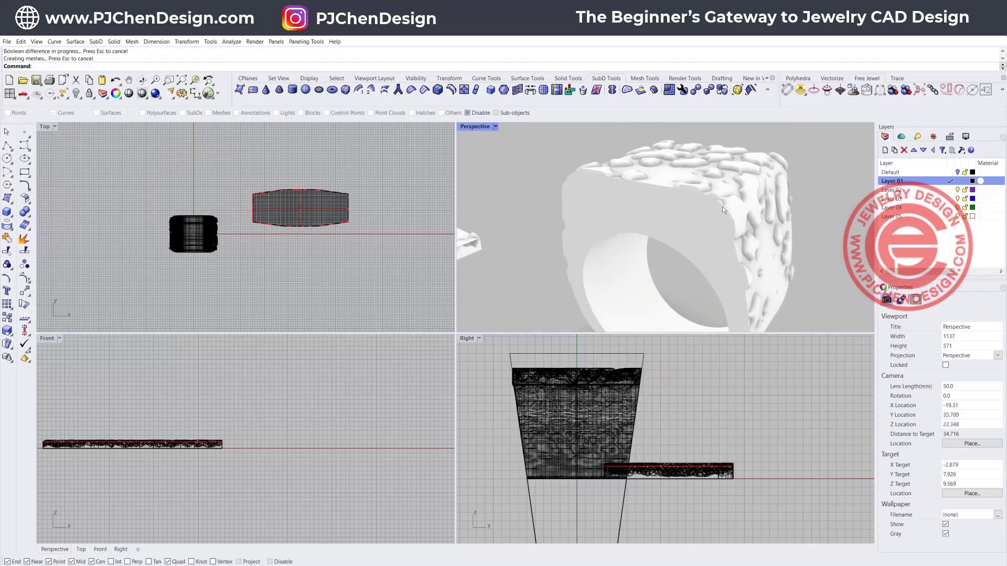
right_drag(722, 207, 675, 203)
key(Home)
key(End)
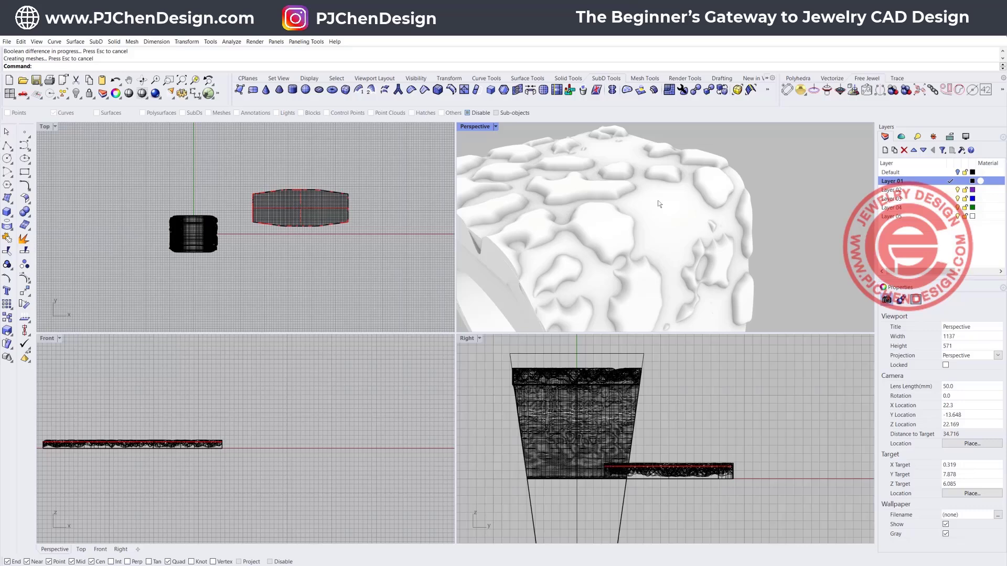
right_drag(523, 267, 589, 213)
click(588, 213)
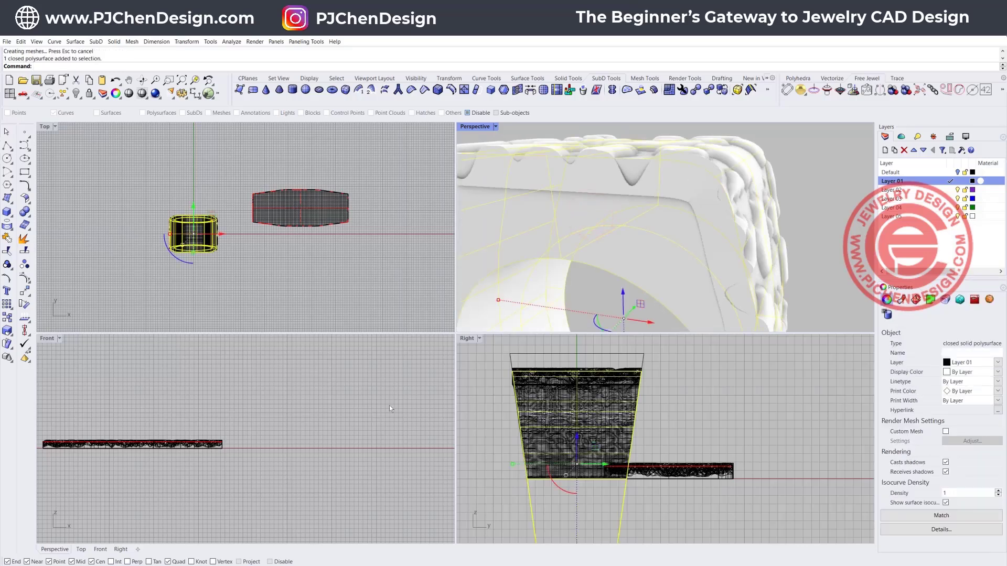
Step: Delete the old ring and select the shank's inner circle and outer profile curve
key(Delete)
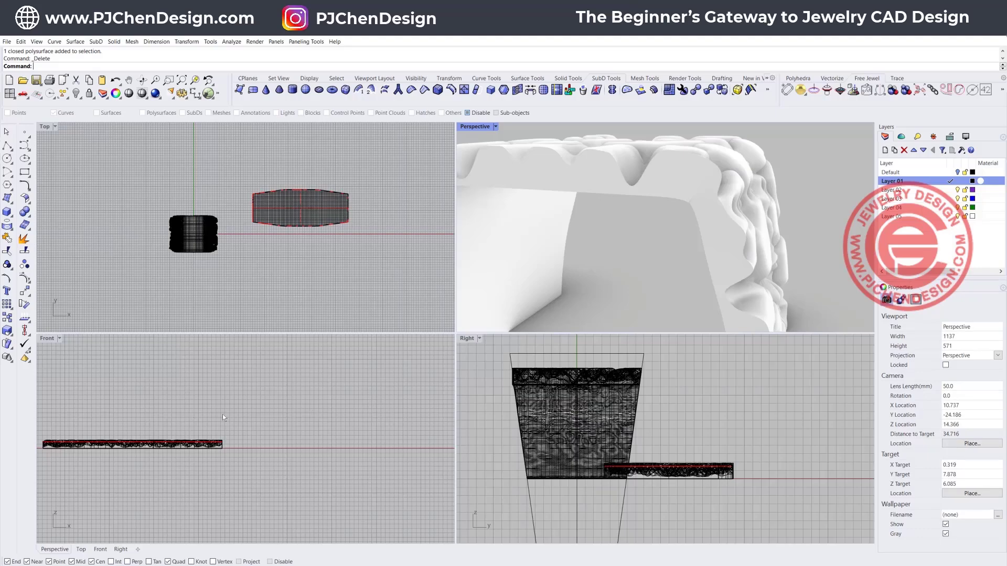
scroll(222, 414, down, 3)
scroll(252, 414, up, 3)
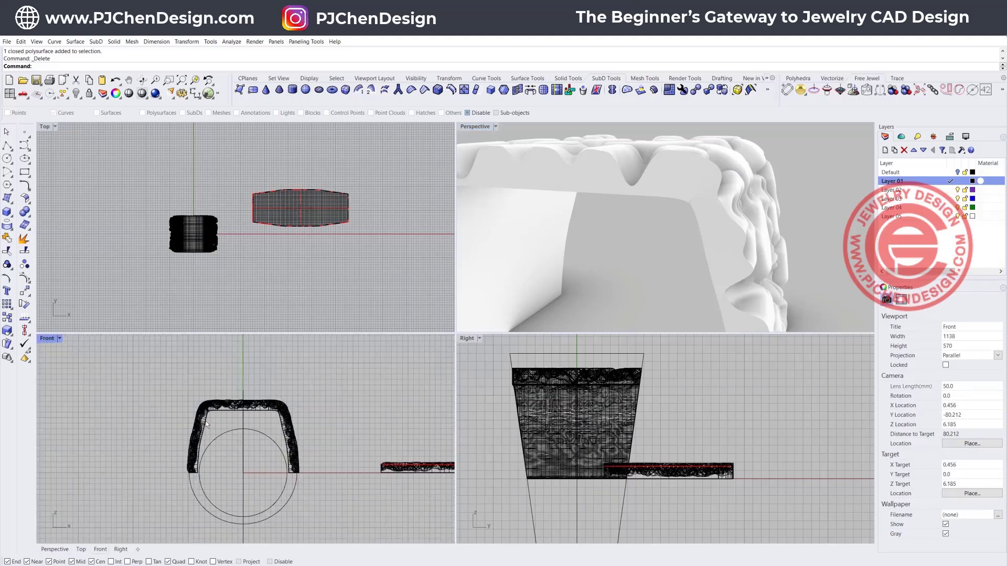
click(279, 436)
click(317, 493)
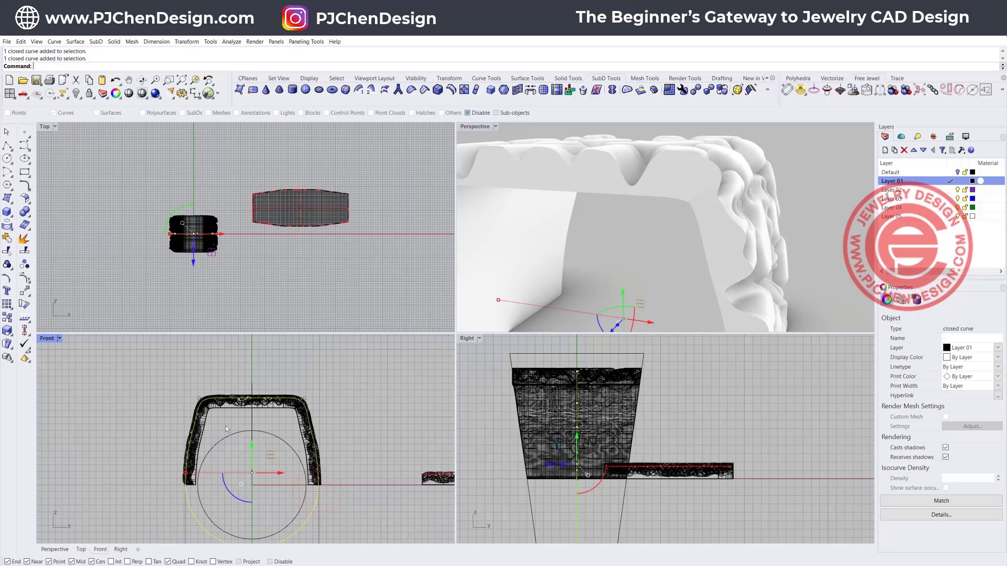
Step: Shift the control points along the shank's top vertically
scroll(231, 408, up, 1)
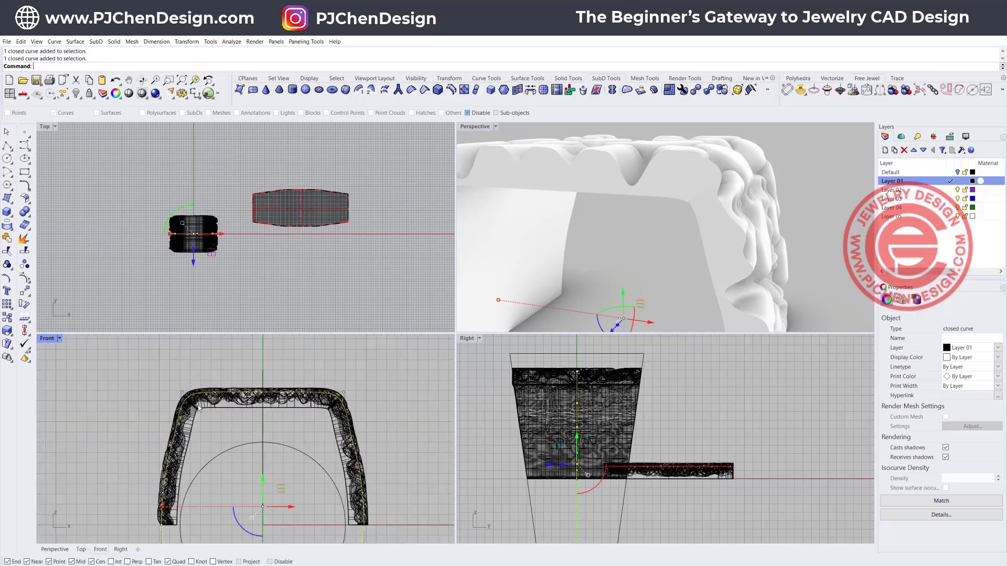
scroll(283, 406, up, 1)
drag(101, 354, 376, 402)
drag(240, 351, 239, 363)
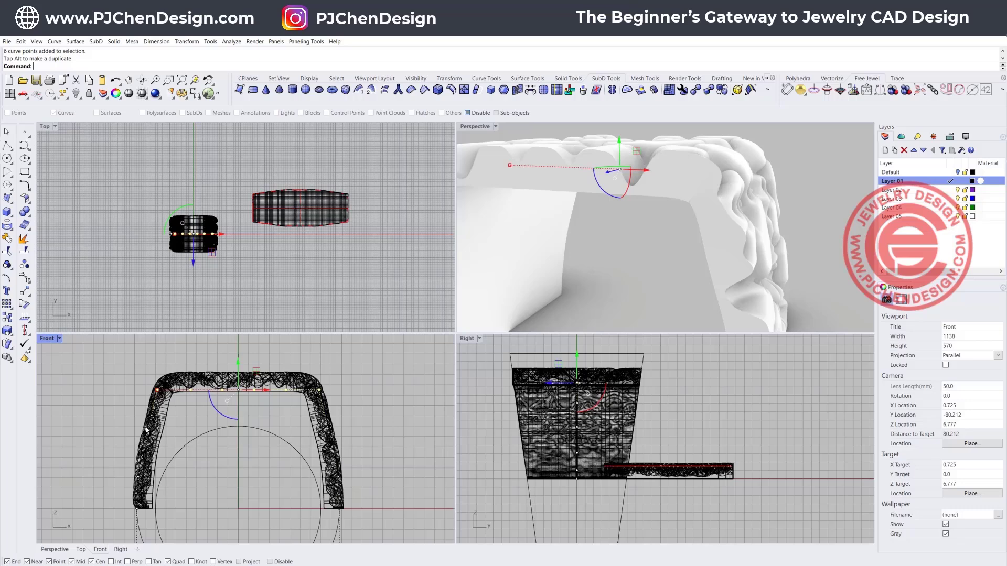
Step: Rotate the control points on the shank's left side about their bottom end
drag(104, 367, 165, 520)
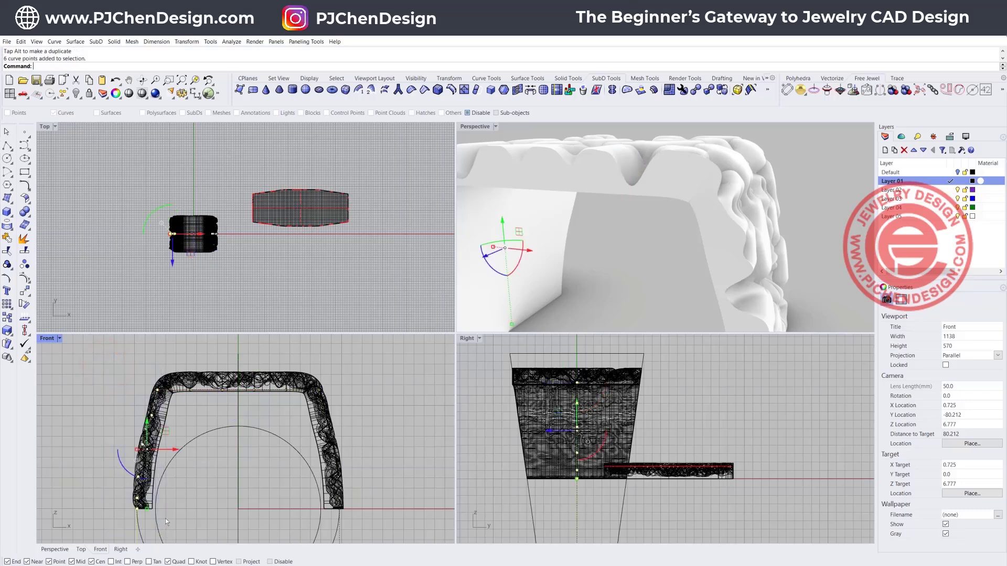
click(24, 304)
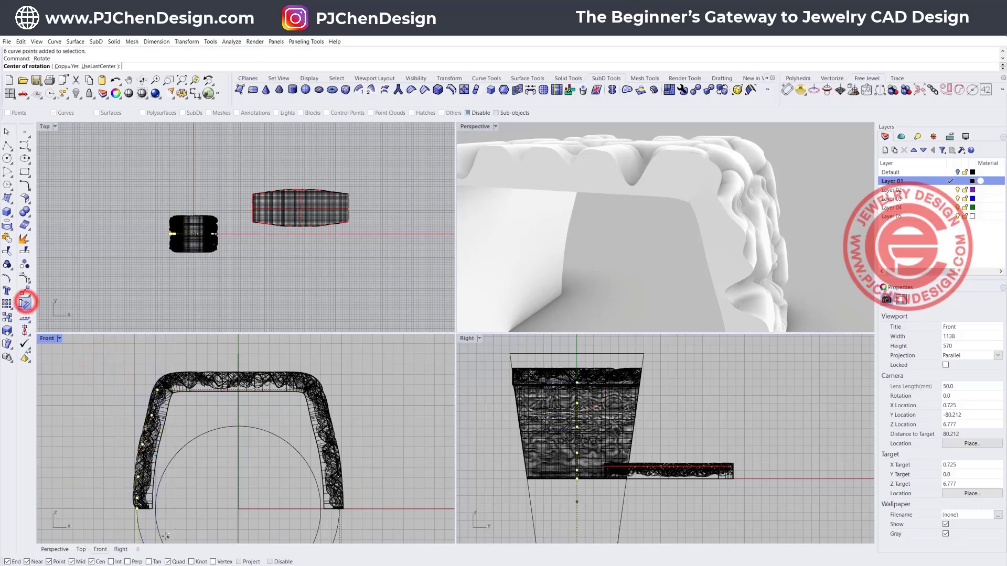
click(135, 507)
click(119, 373)
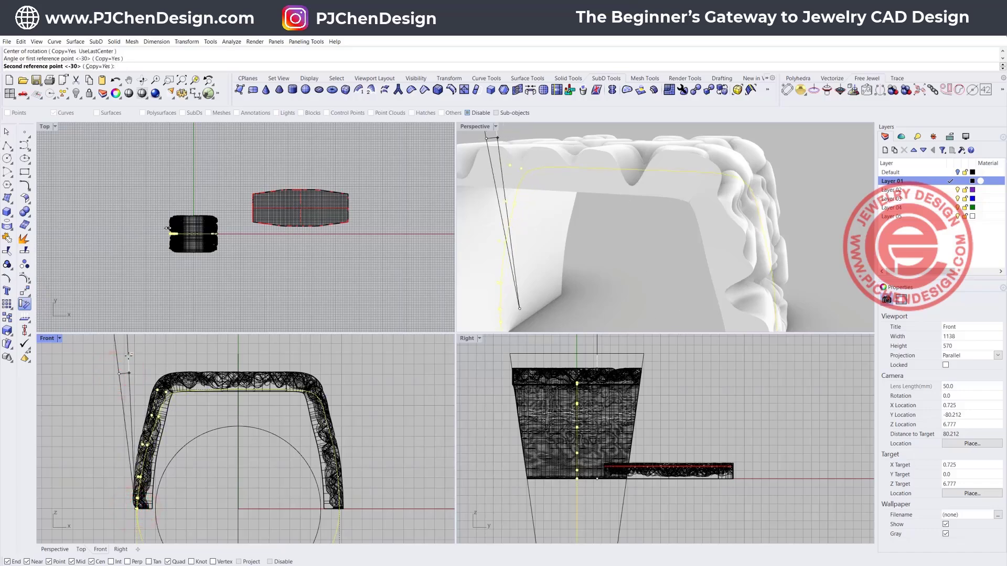
click(128, 355)
key(Return)
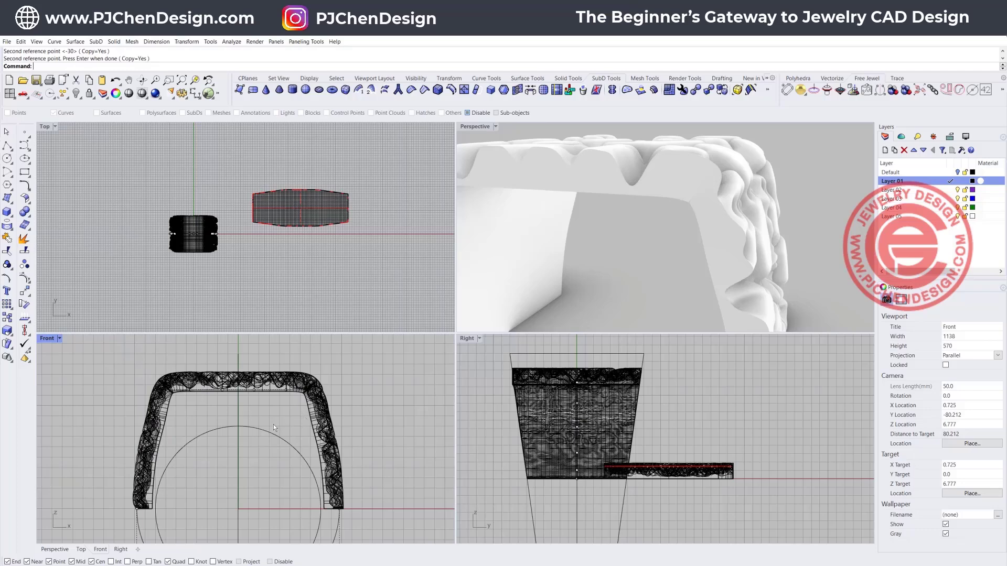
Step: Rotate the right-side control points about −4.24 degrees around the curve's bottom end
drag(301, 360, 393, 533)
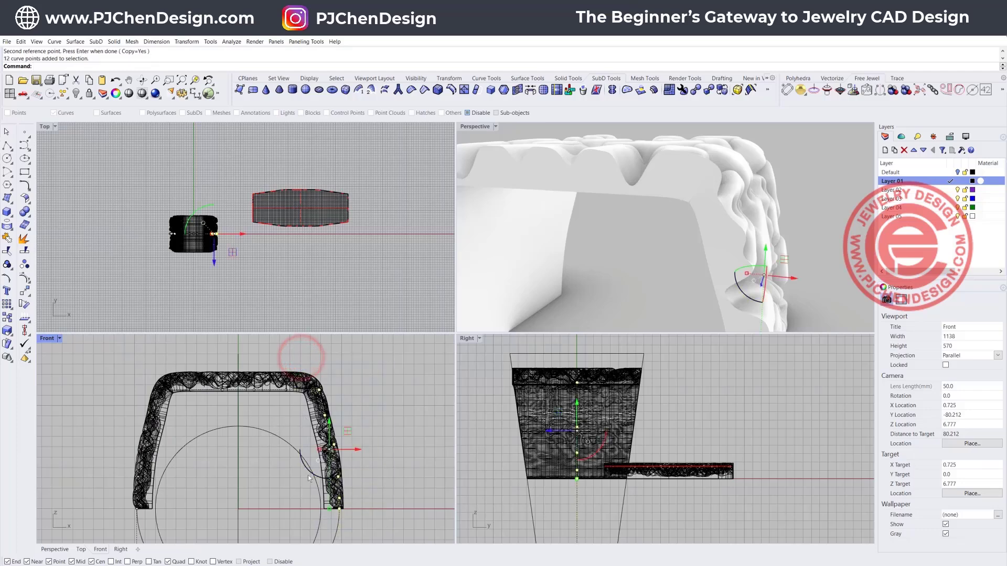
click(25, 304)
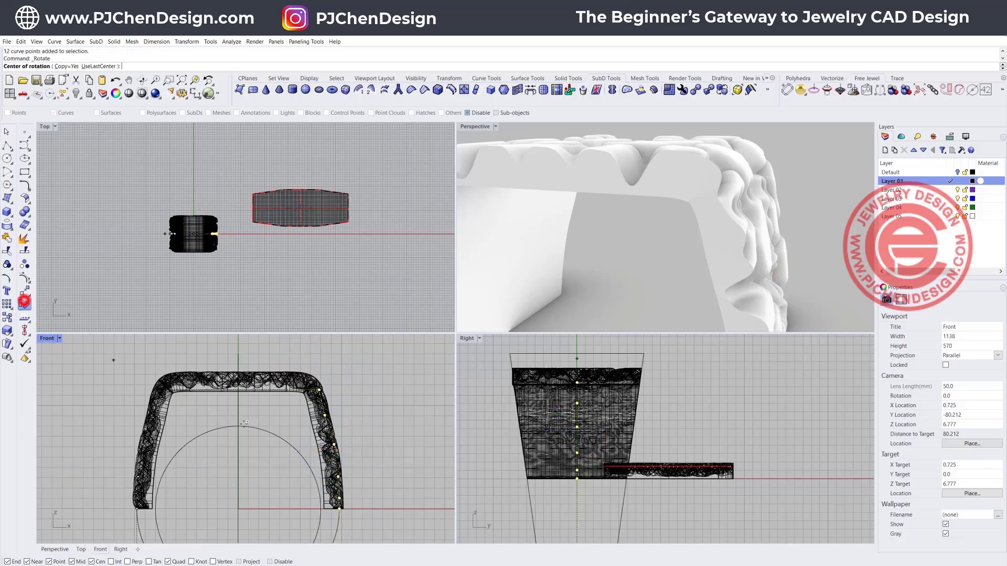
click(338, 508)
click(350, 363)
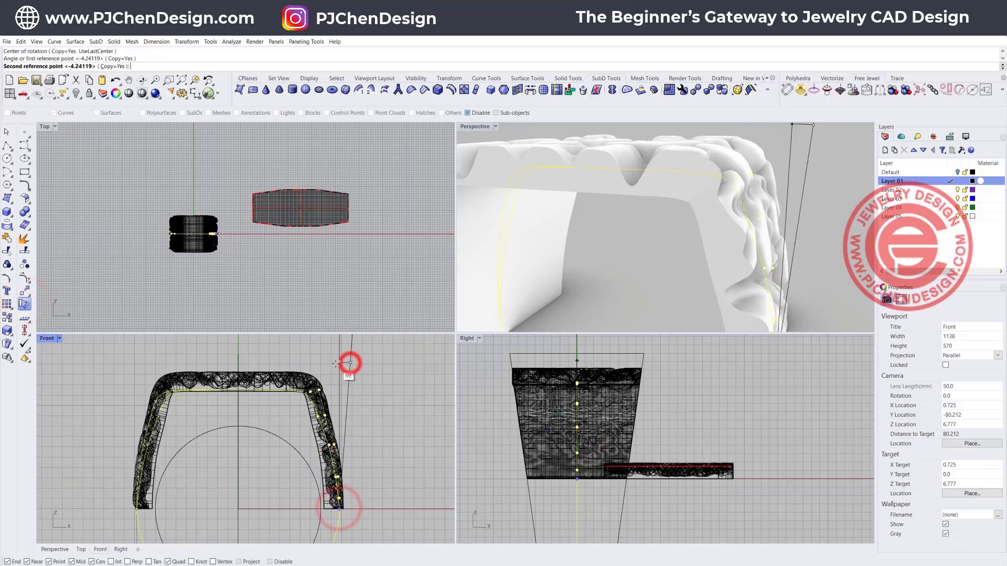
right_click(373, 403)
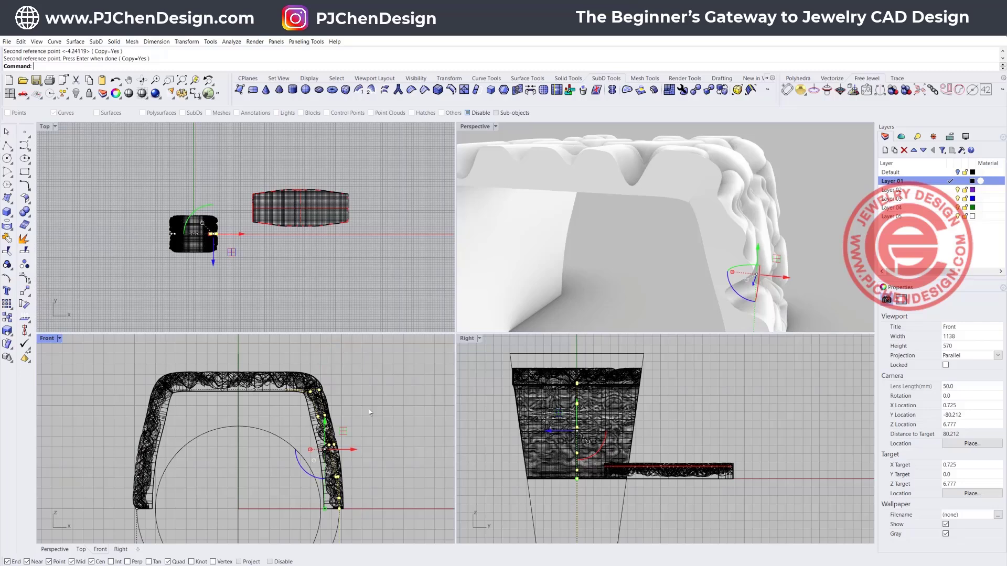
scroll(639, 250, down, 5)
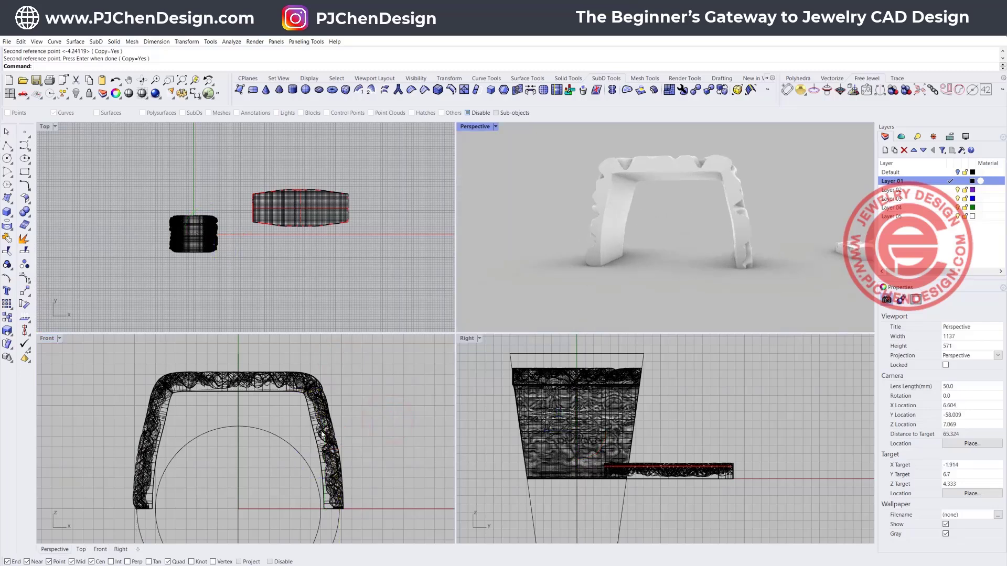
click(340, 519)
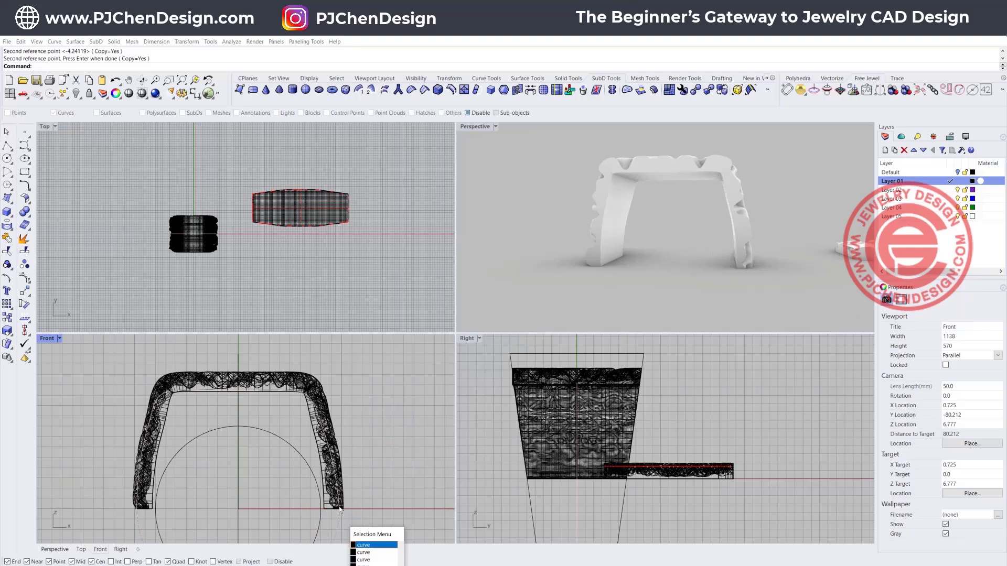
Step: In a maximized Front view, shift the left leg's lower control points to the right
double_click(55, 338)
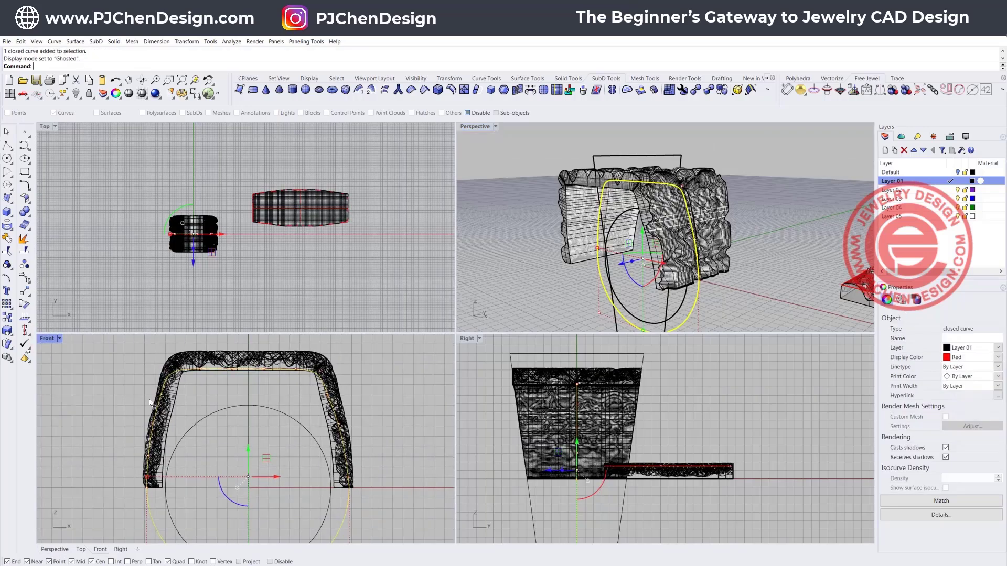
drag(103, 357, 170, 492)
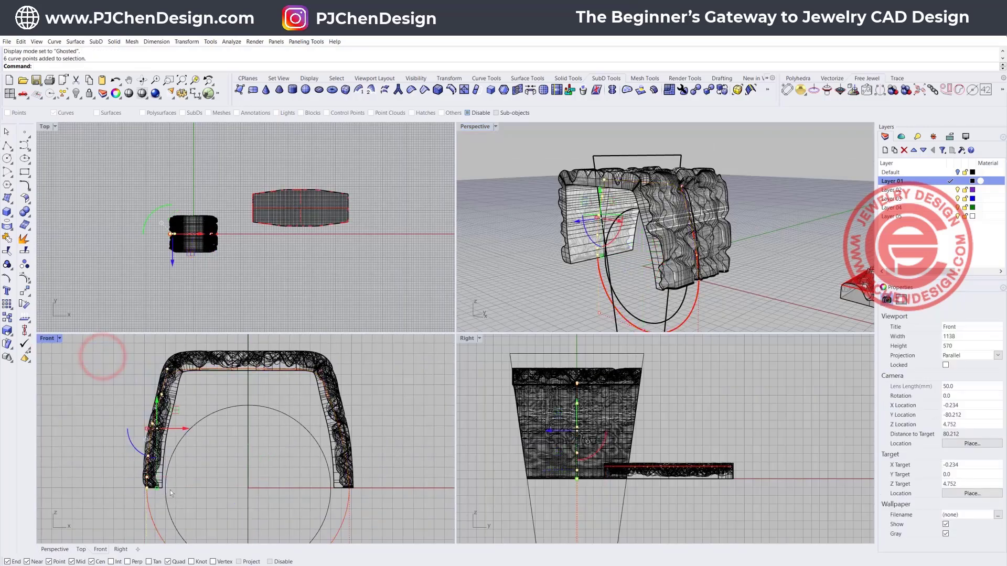
drag(90, 352, 184, 472)
drag(179, 429, 190, 424)
Step: Rotate the right leg's control points slightly and nudge them left with the gumball
drag(306, 341, 371, 467)
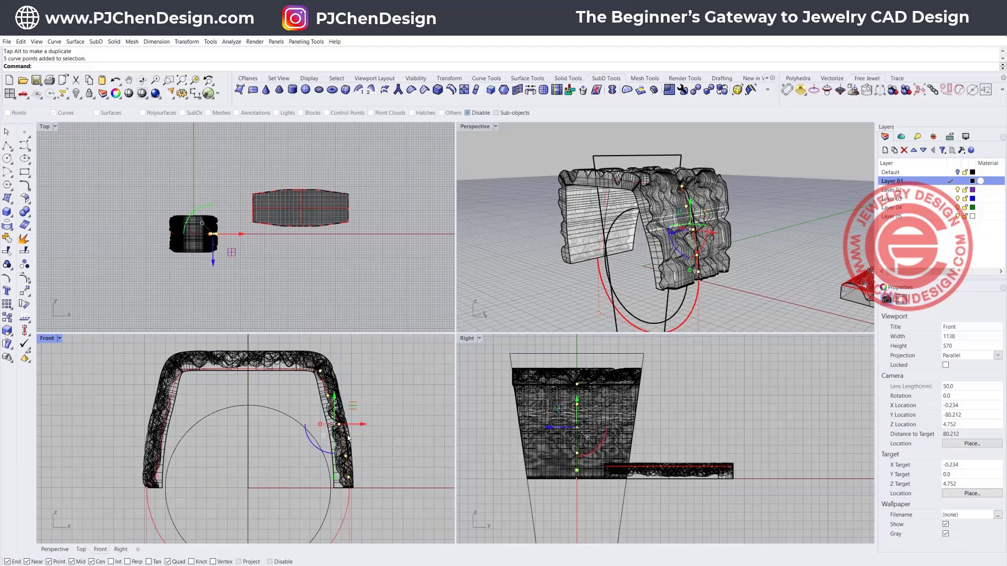
drag(317, 451, 314, 449)
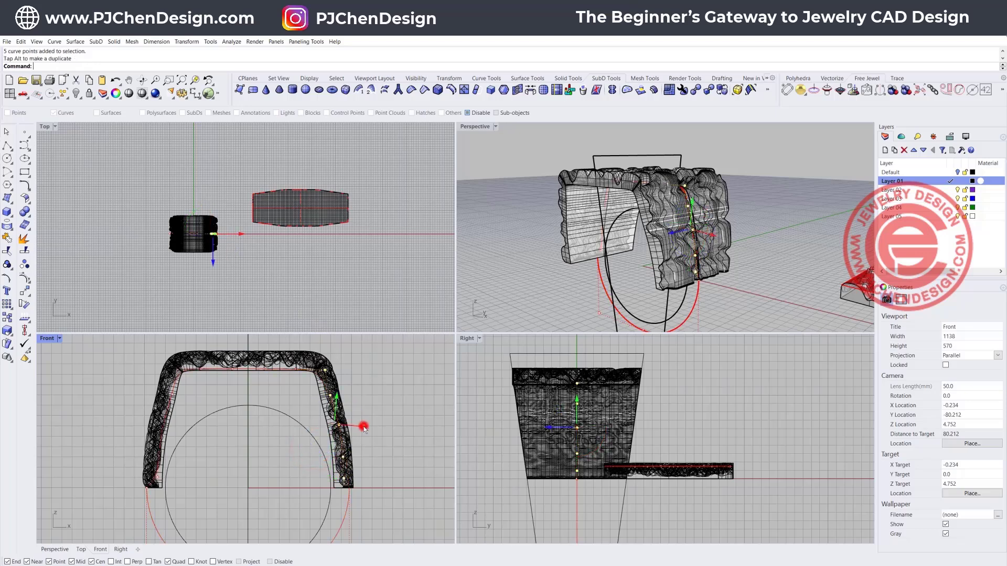
drag(362, 426, 356, 425)
click(418, 421)
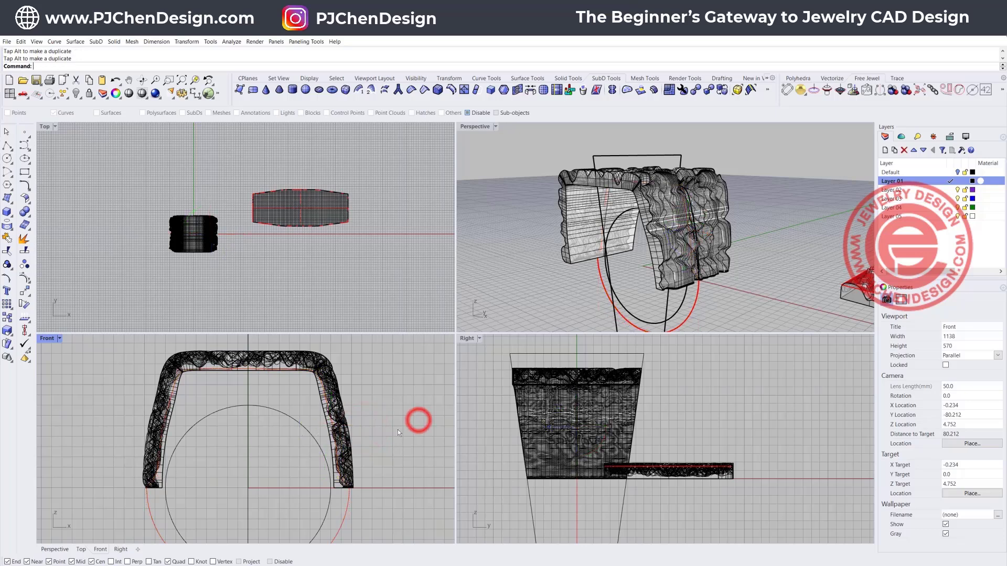
right_drag(629, 262, 654, 267)
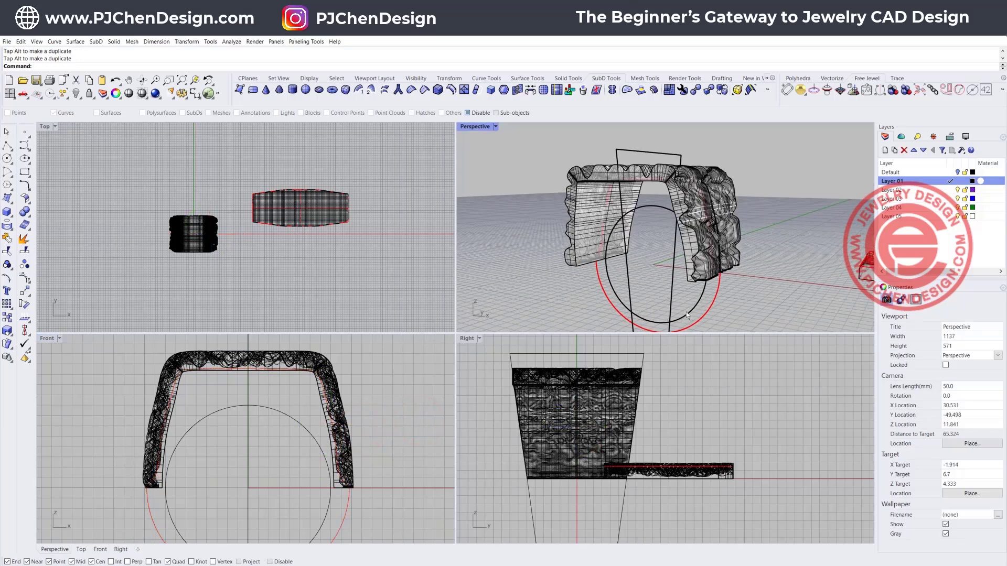
Step: Extrude the profile and finger-hole curves straight on both sides into a ring solid
key(Delete)
click(703, 306)
click(701, 291)
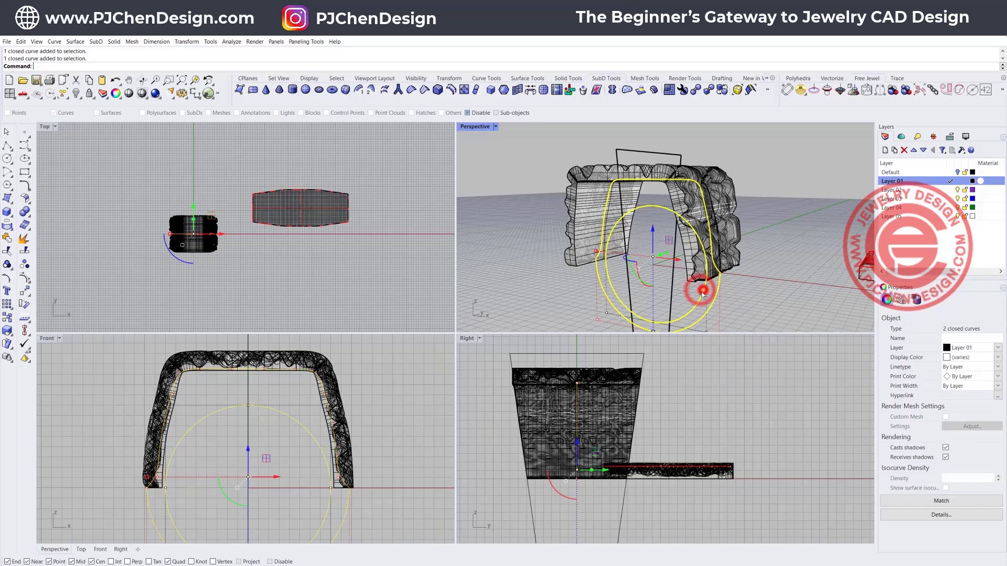
click(114, 42)
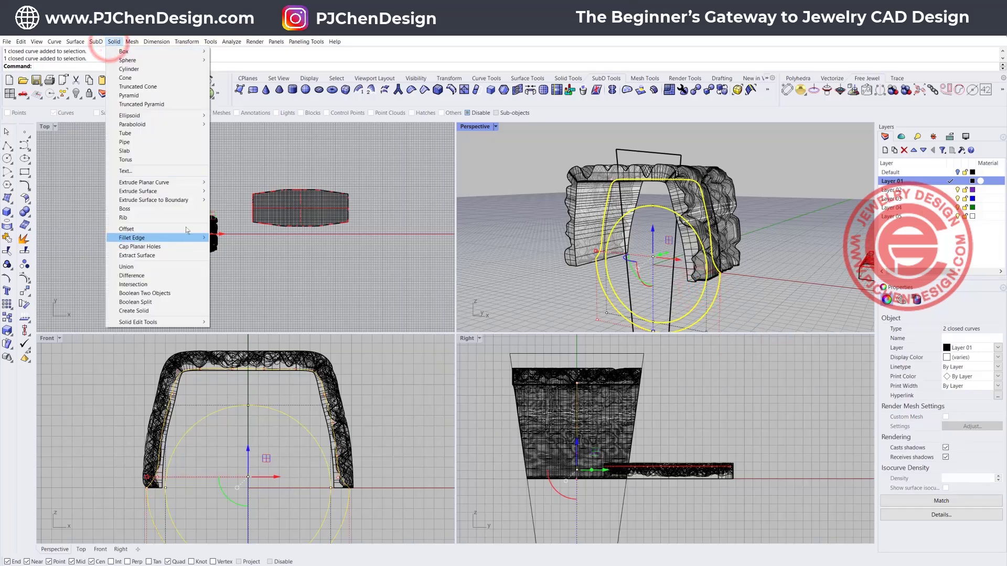
click(173, 182)
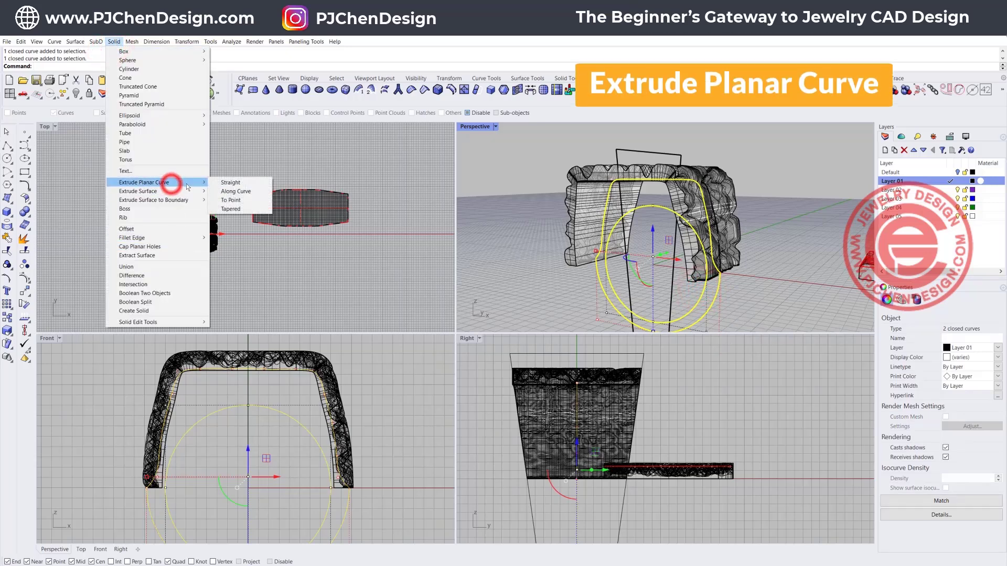
click(224, 182)
click(215, 170)
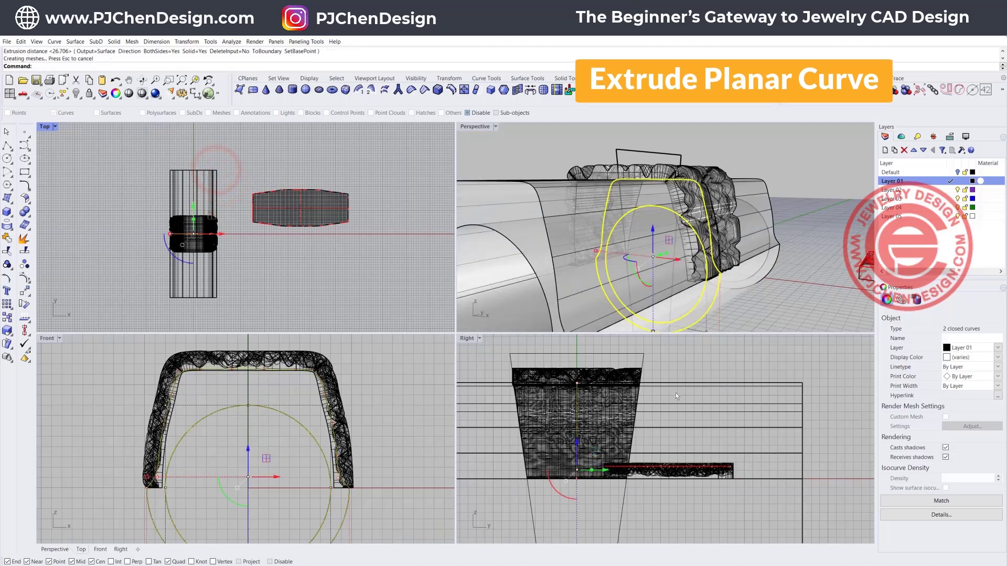
Step: Extrude the tapered side profile and Boolean-intersect the ring solid with that block
click(644, 354)
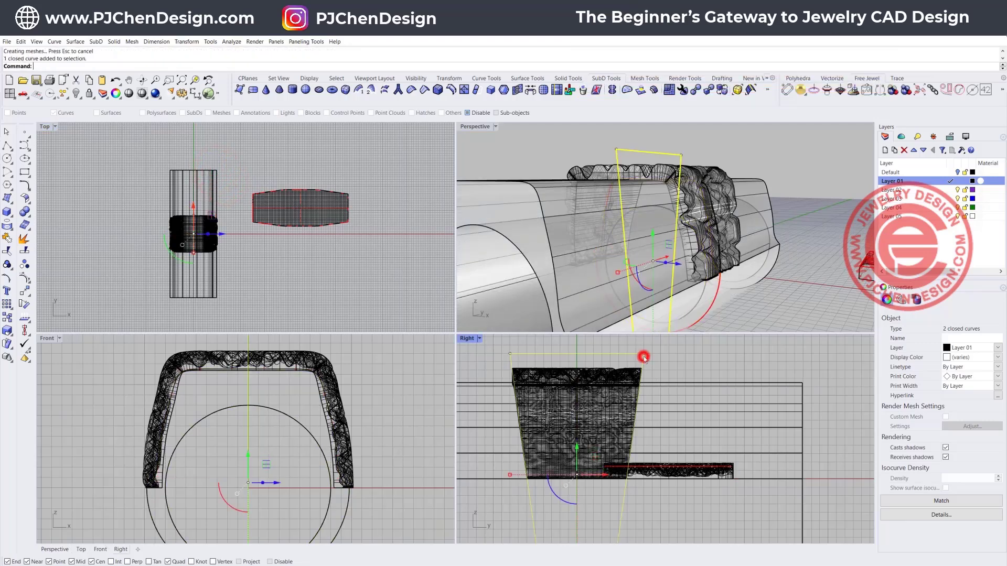
key(Return)
key(Return)
click(319, 269)
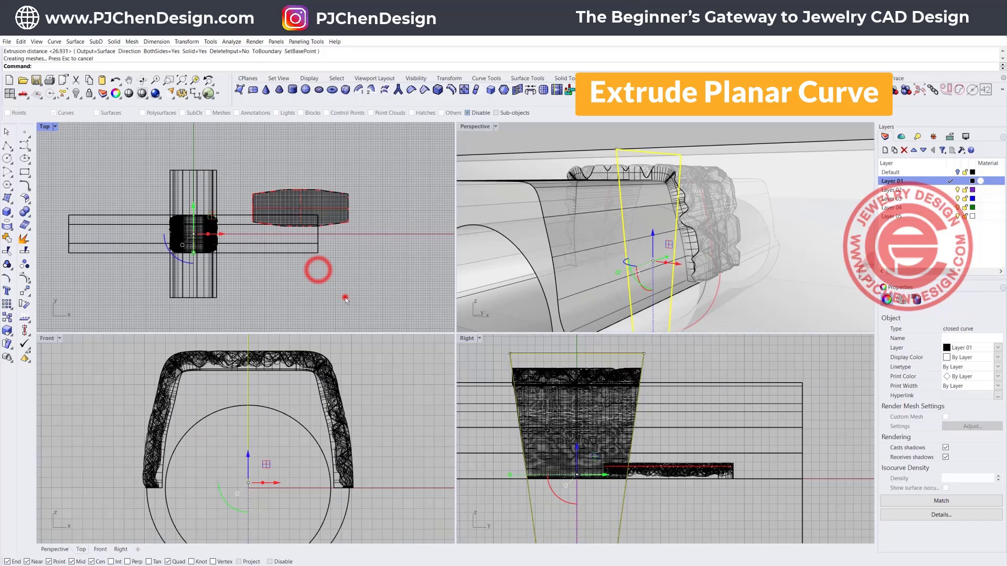
click(31, 218)
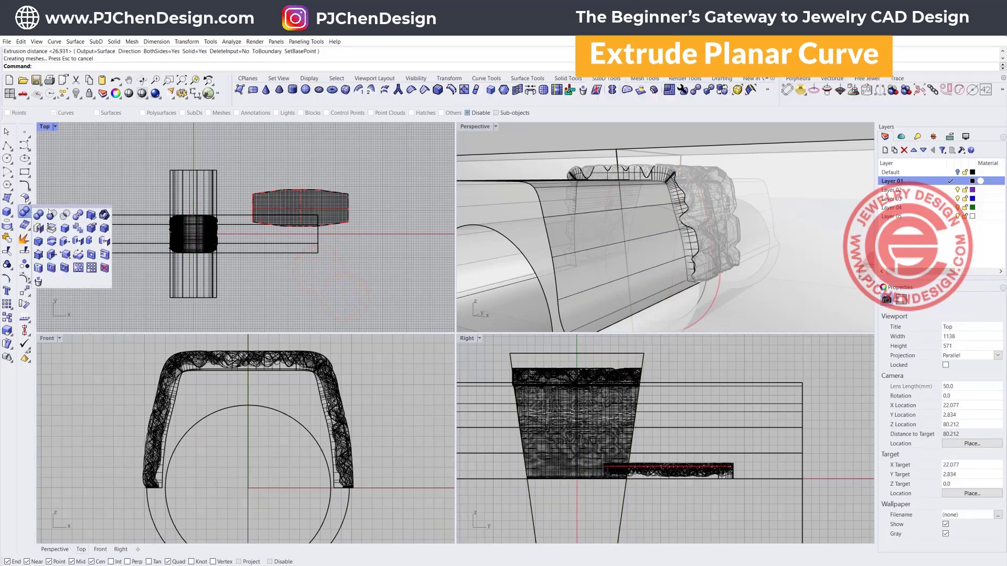
click(64, 214)
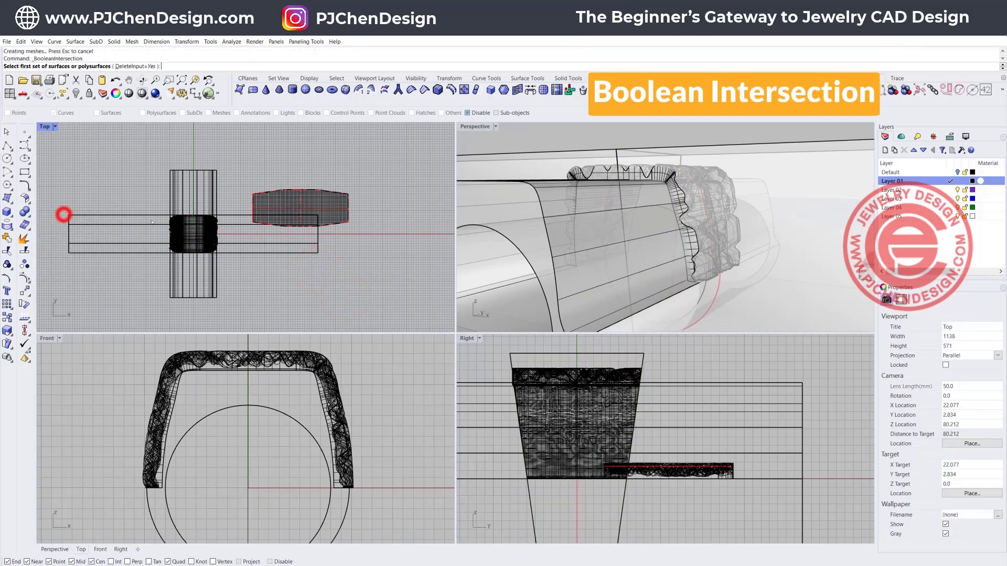
click(182, 186)
key(Return)
click(253, 243)
key(Return)
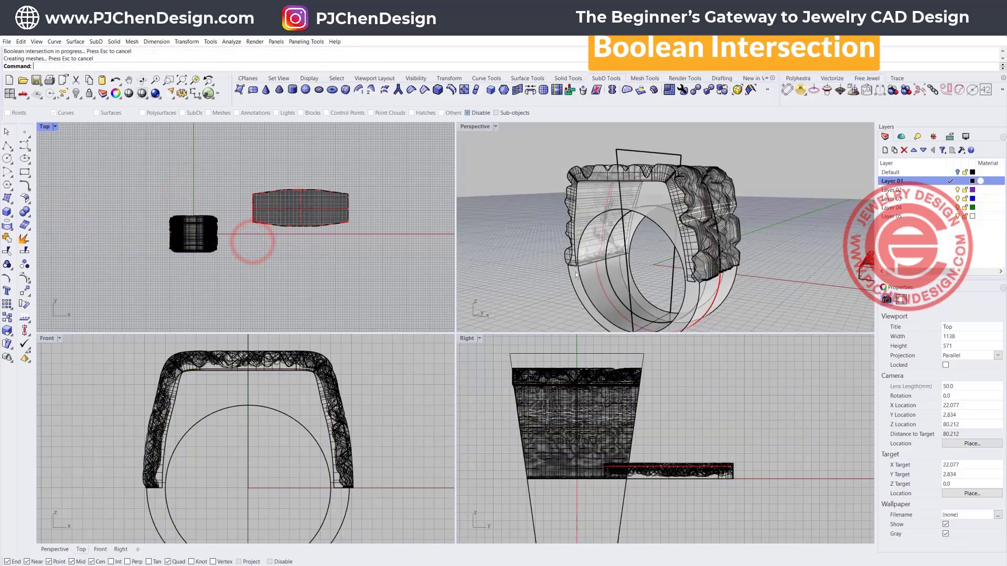
Step: Make Default the current layer and orbit around the finished nugget-textured ring
right_drag(524, 210, 362, 402)
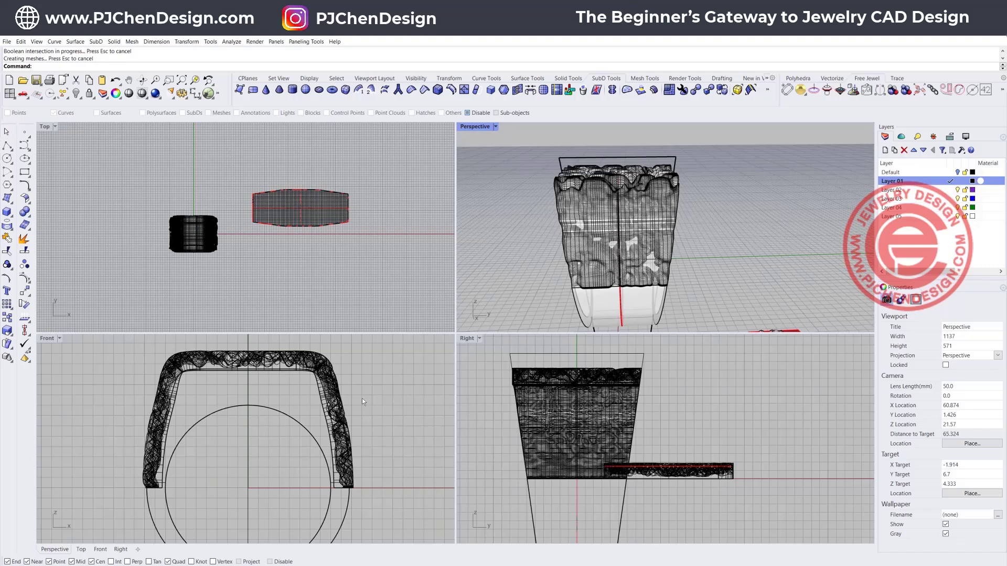
click(958, 175)
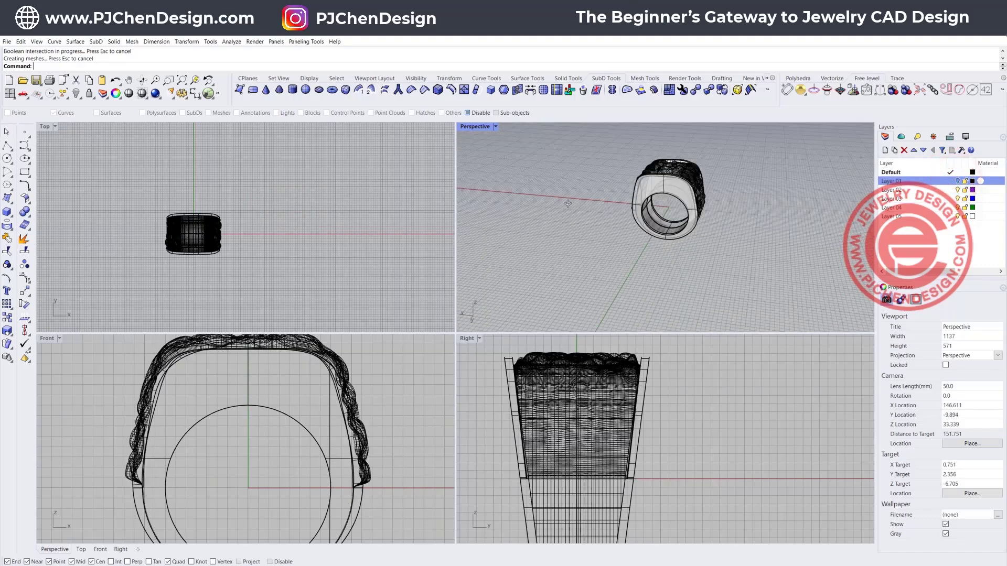
scroll(661, 160, up, 5)
mouse_move(710, 223)
right_down()
mouse_move(603, 231)
mouse_move(700, 232)
right_up()
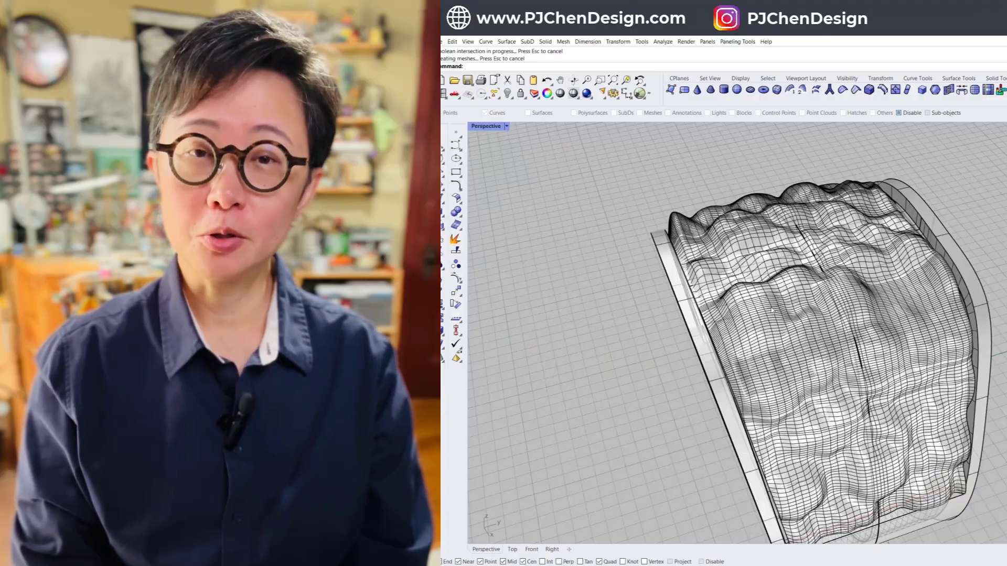
right_drag(408, 291, 423, 296)
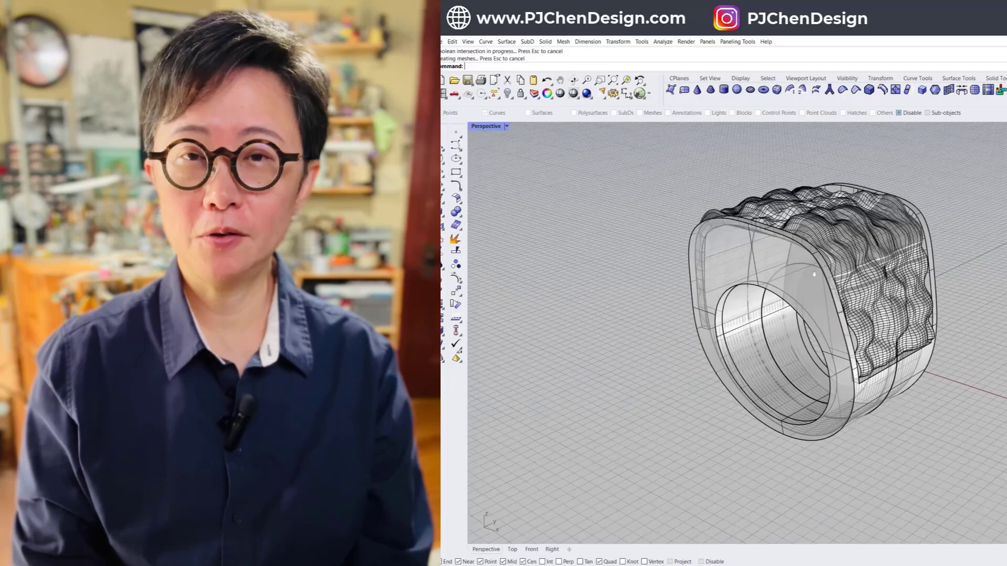